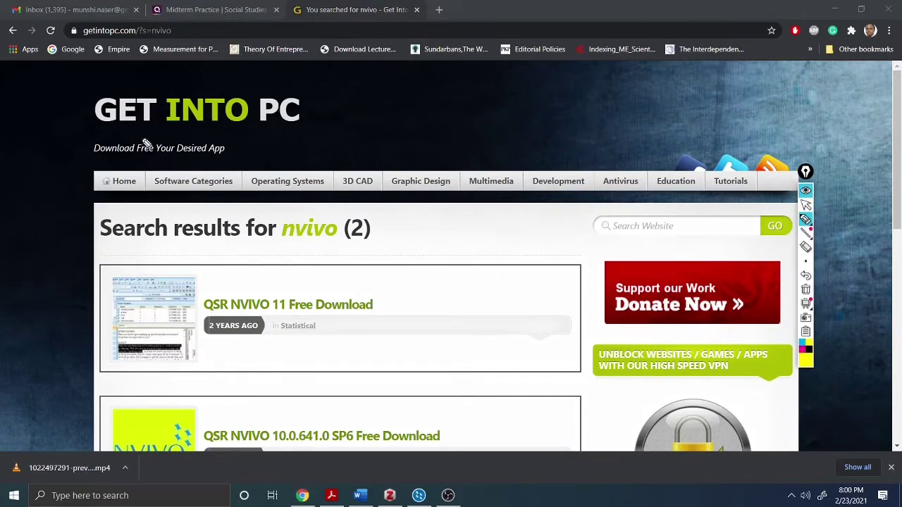
Step: Circle the GET INTO PC site title with the annotation pen and hide the drawing
mouse_move(101, 134)
mouse_down()
mouse_move(223, 135)
mouse_move(321, 99)
mouse_move(90, 125)
mouse_move(236, 131)
mouse_up()
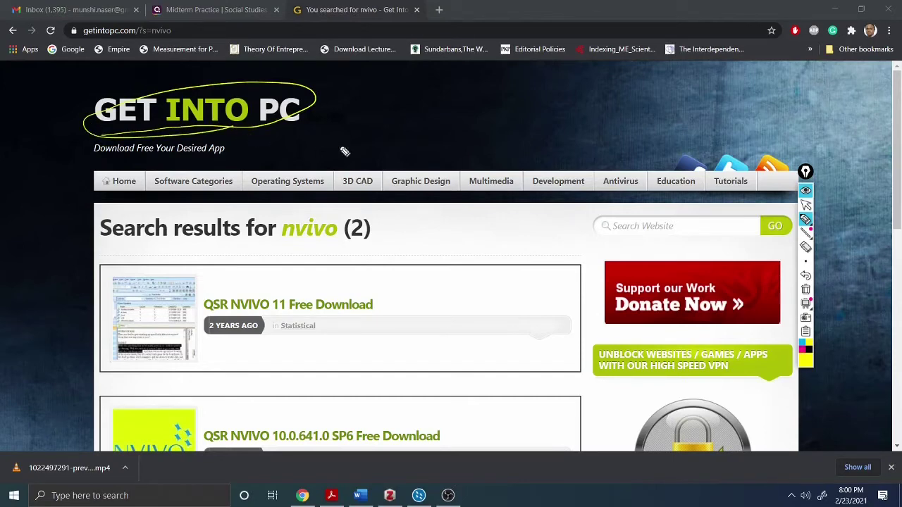
click(805, 190)
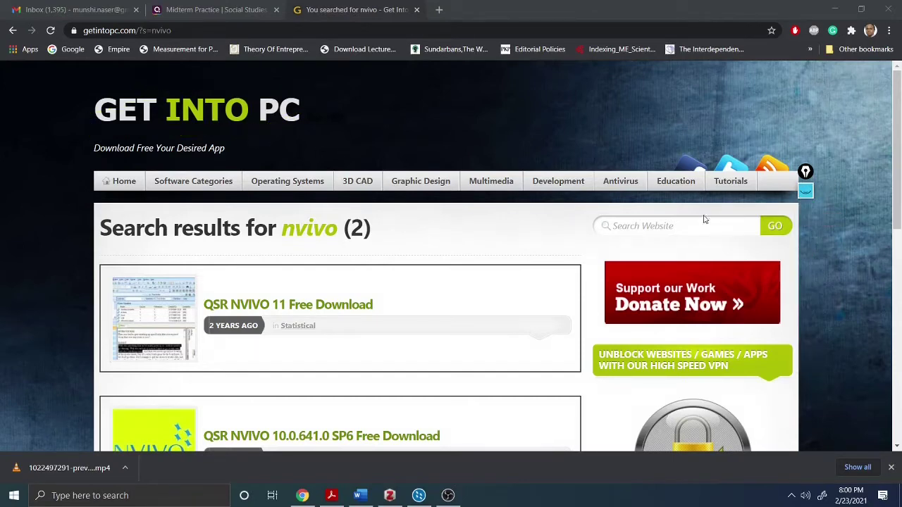
Step: Fill the site search with nvivo and look over the listed NVivo downloads
click(643, 225)
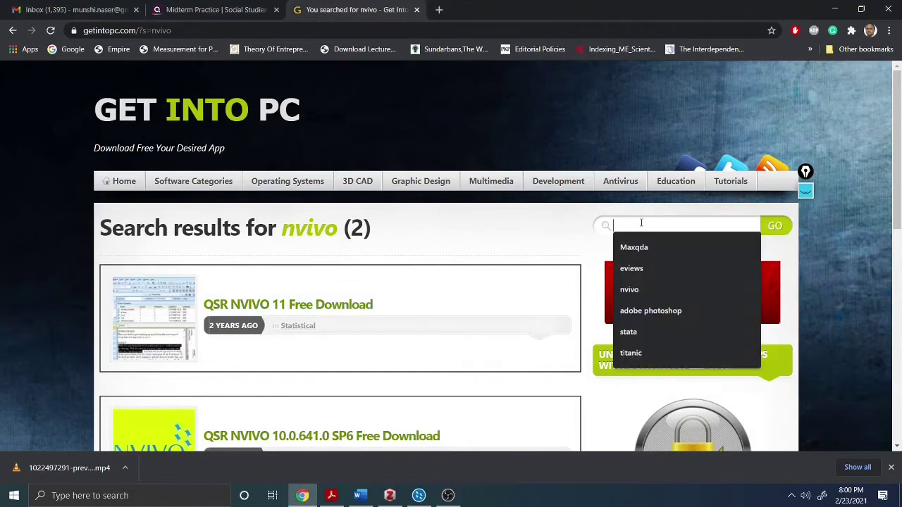
click(641, 290)
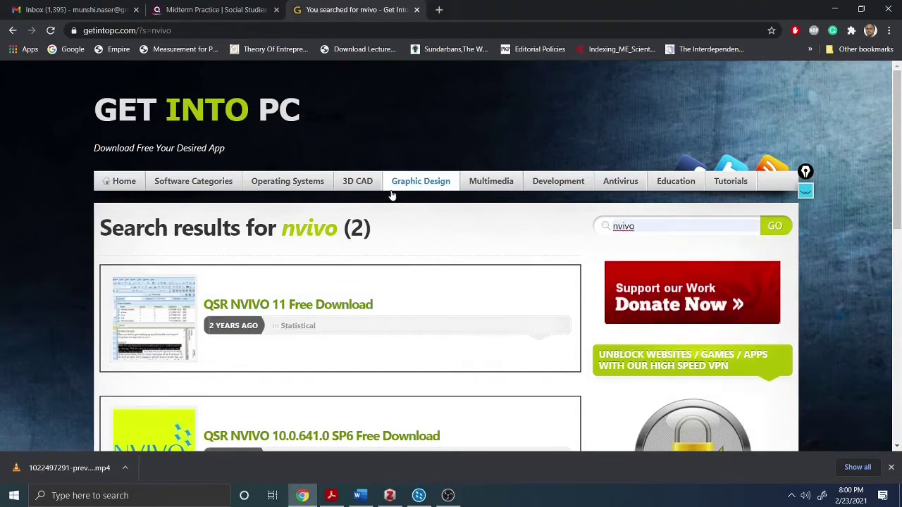
scroll(394, 194, down, 1)
scroll(271, 264, down, 1)
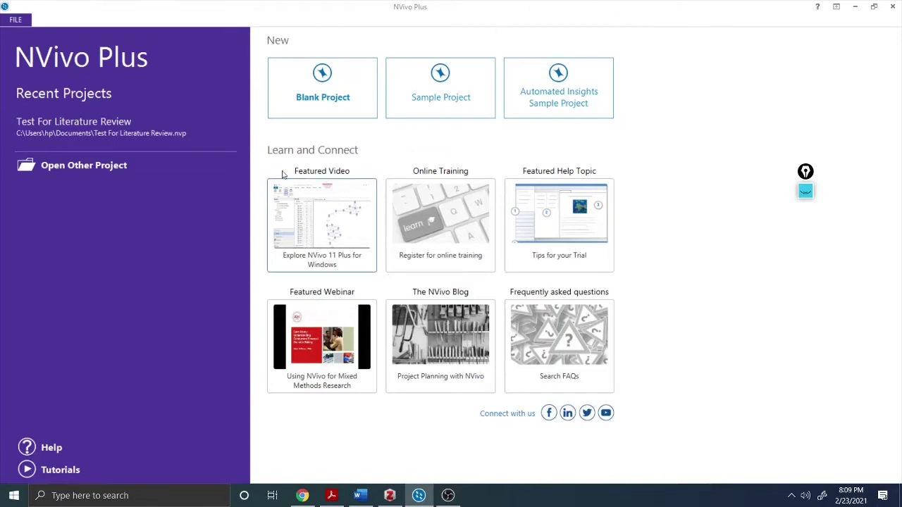
Step: Start a new blank project titled "Trade paper review for UAE"
click(318, 110)
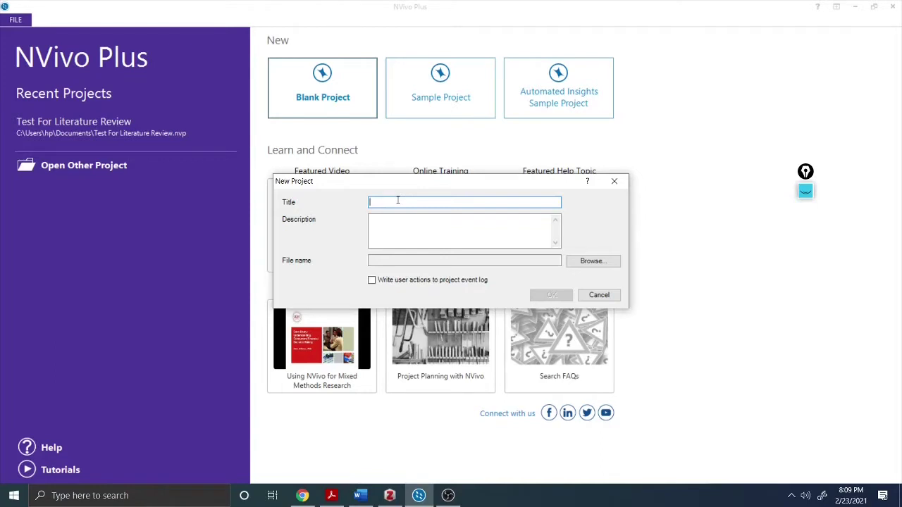
text(Trade )
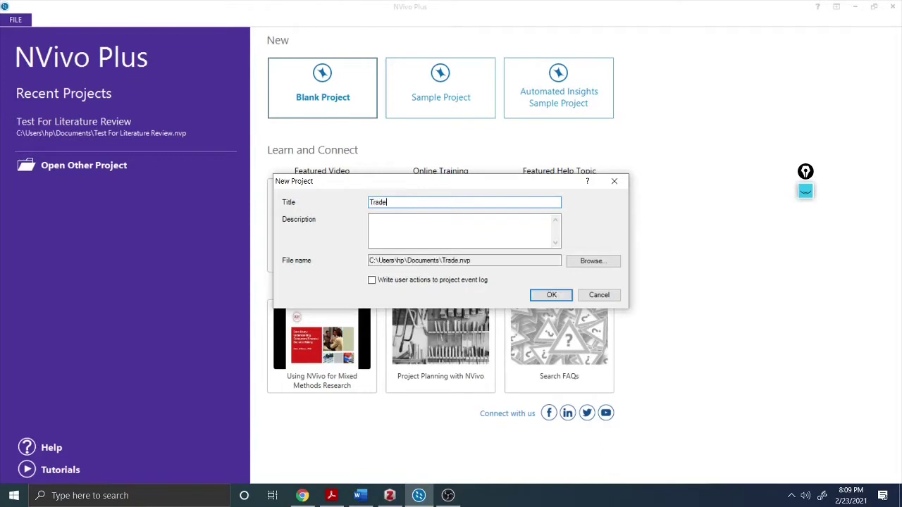
text(paper review for )
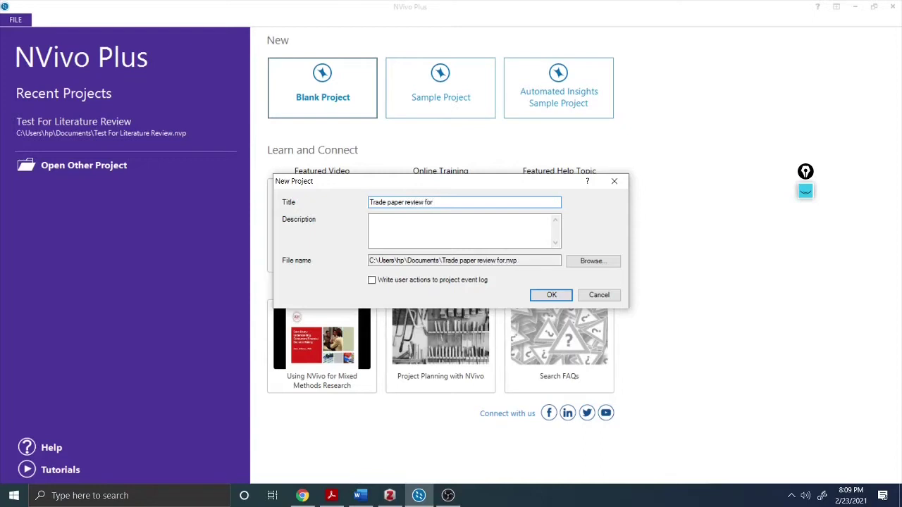
text(UAE)
Step: Describe the project as "Trade components of GDP of UAE" and create it
click(389, 219)
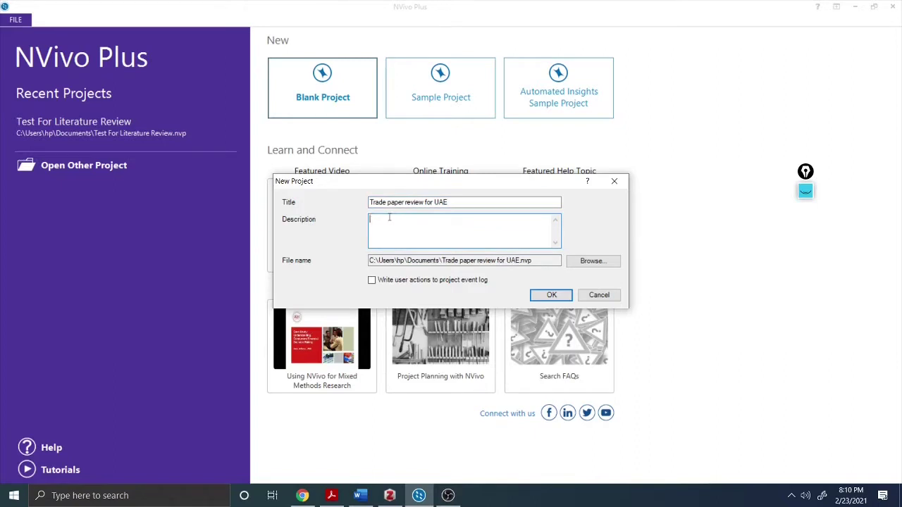
text(Trade components of GDP o)
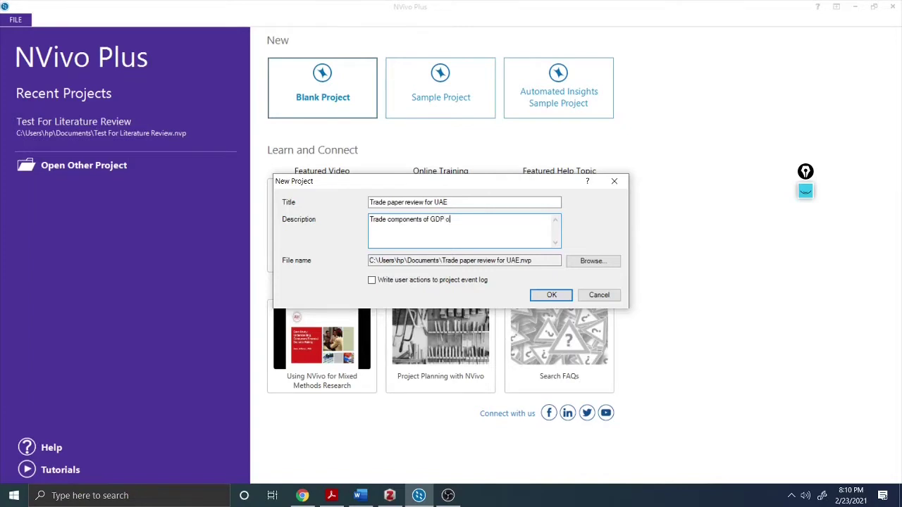
text(f UAE)
click(538, 297)
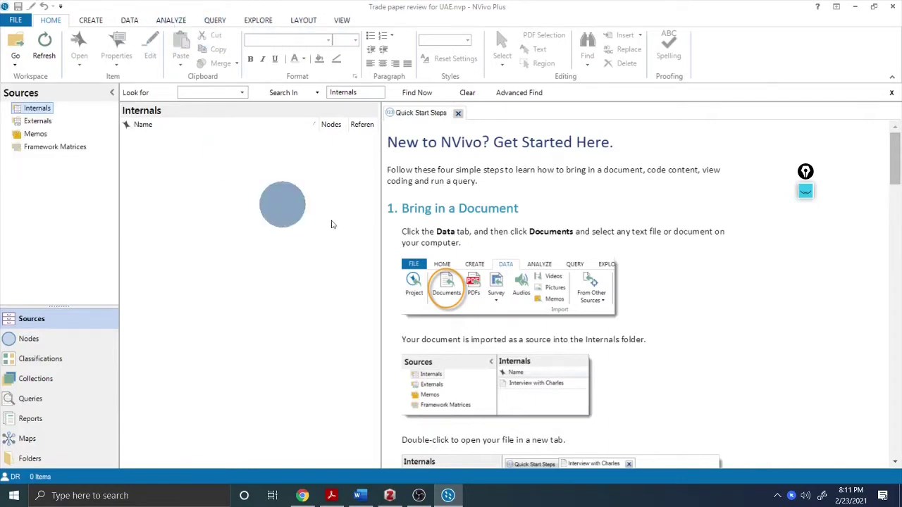
Step: Read through the Quick Start Steps guide on bringing in a document, coding content and viewing coding
scroll(488, 227, down, 3)
scroll(488, 227, down, 3)
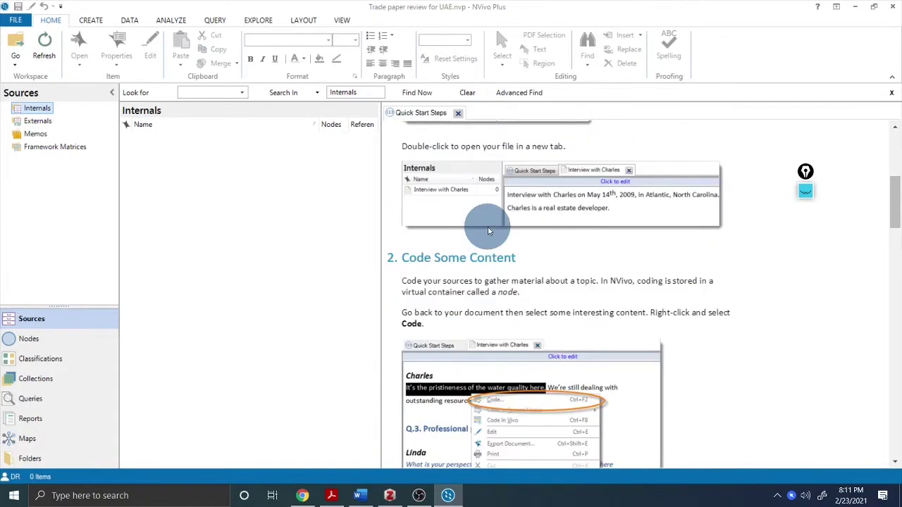
scroll(481, 228, up, 6)
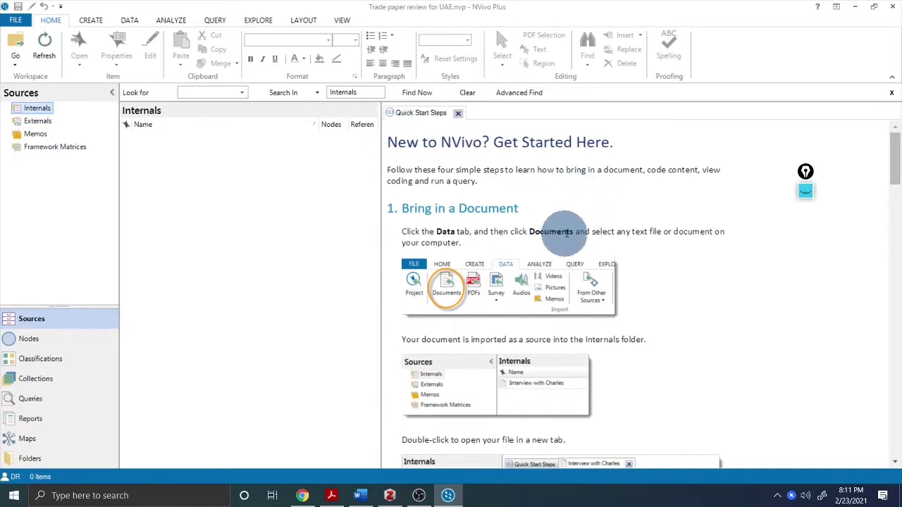
scroll(550, 255, down, 6)
scroll(551, 259, down, 15)
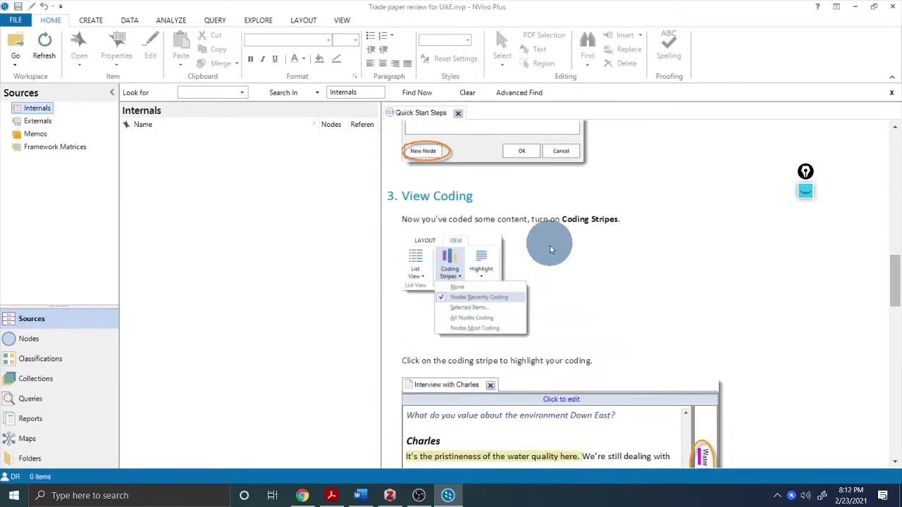
scroll(562, 309, up, 15)
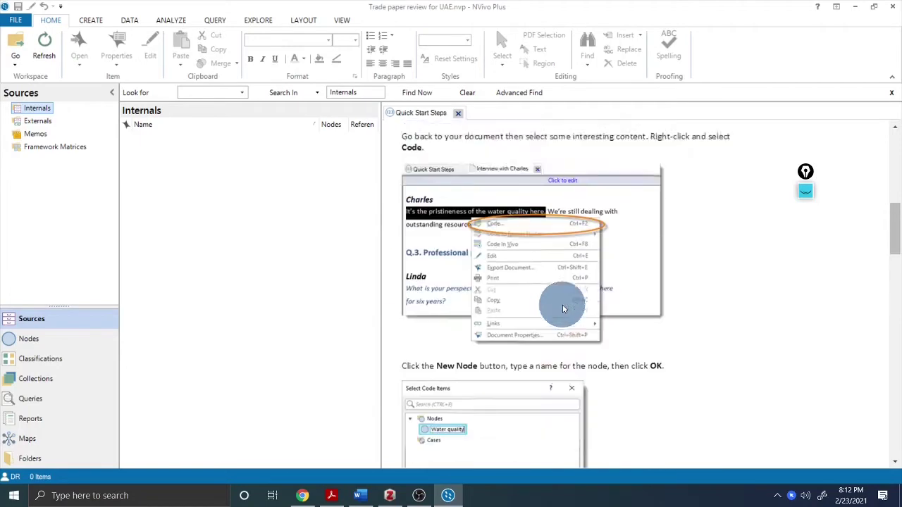
scroll(562, 308, up, 8)
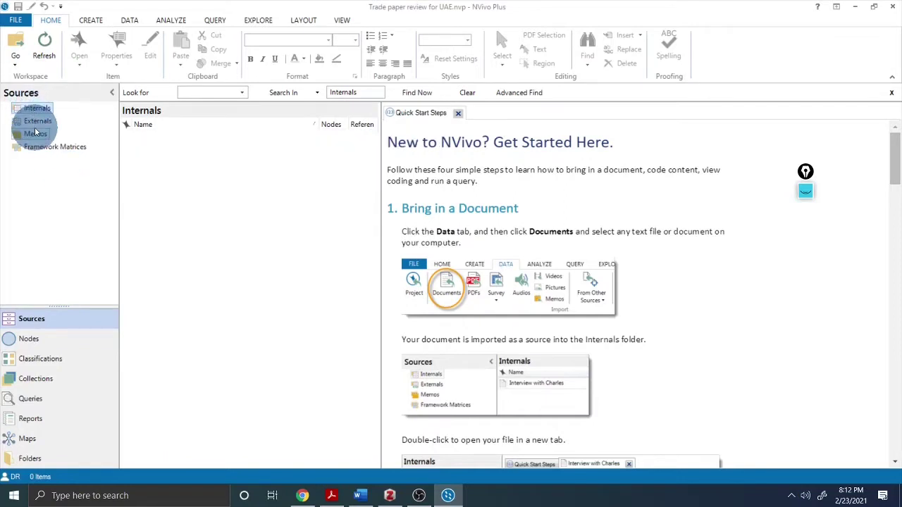
mouse_move(37, 124)
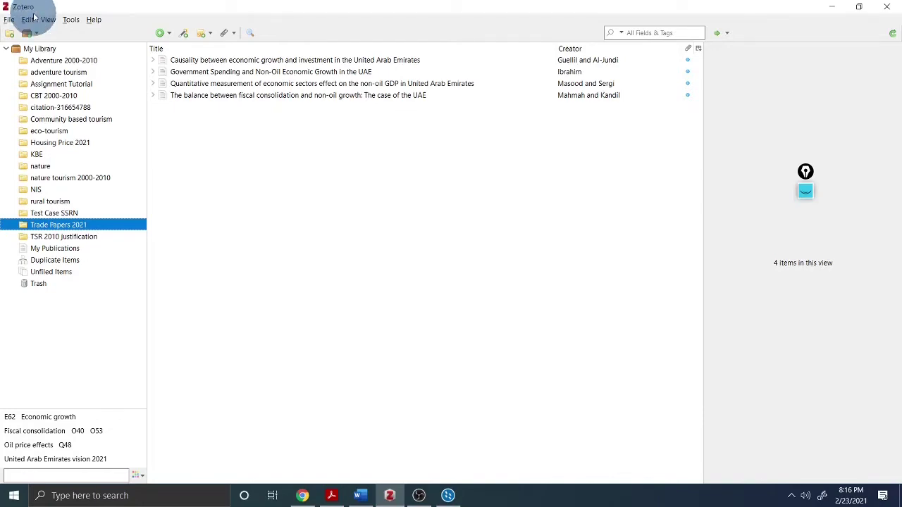
Step: Switch to Chrome and search Google for "uae trade time series analysis" in a new tab
click(302, 495)
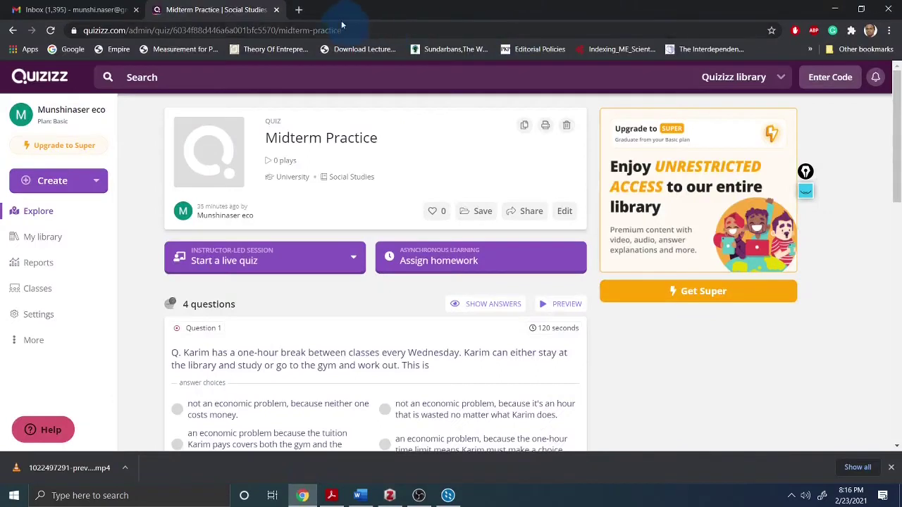
click(299, 9)
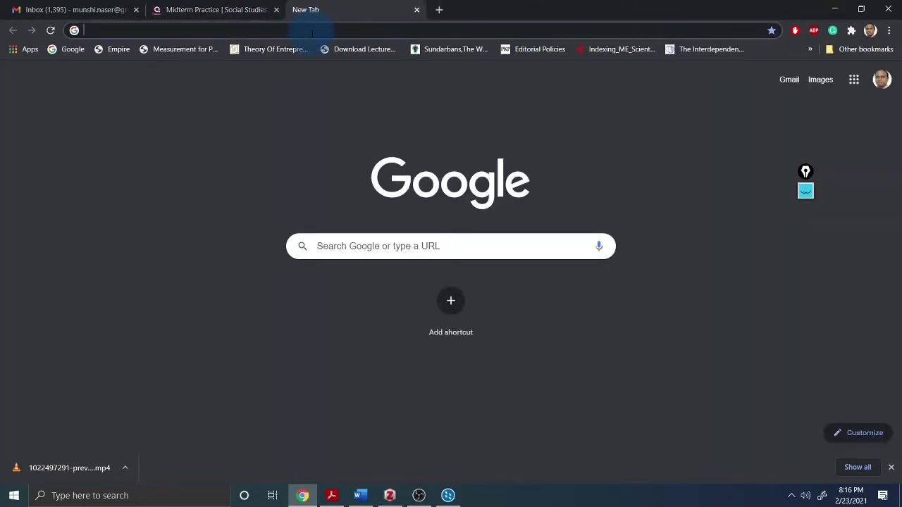
click(312, 30)
text(uae)
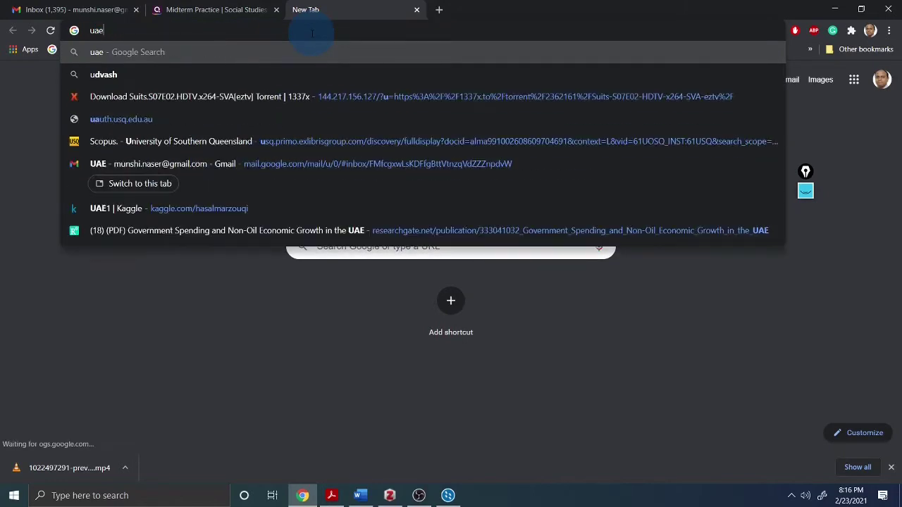
text( trade)
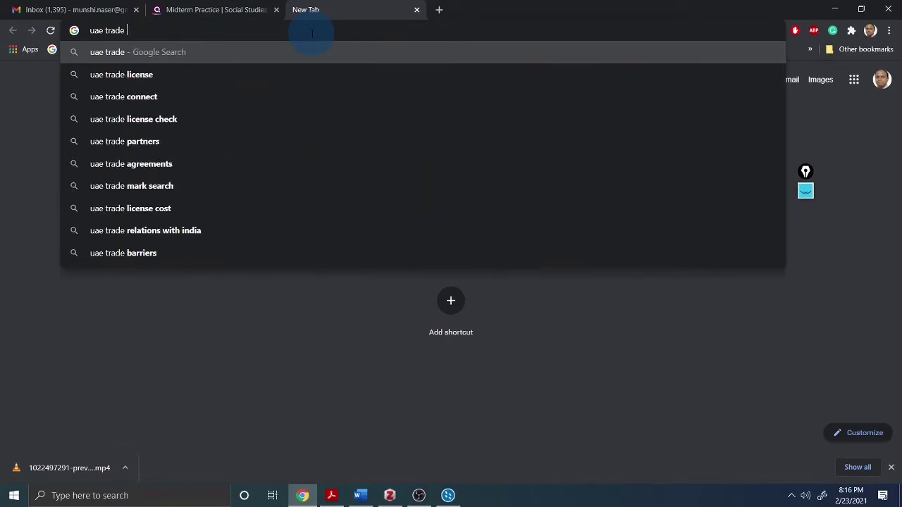
text( time se)
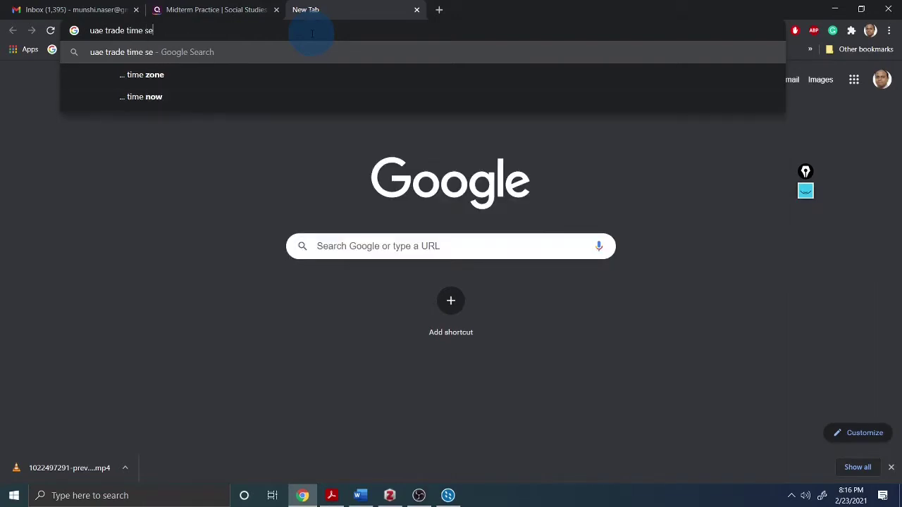
text(ries a)
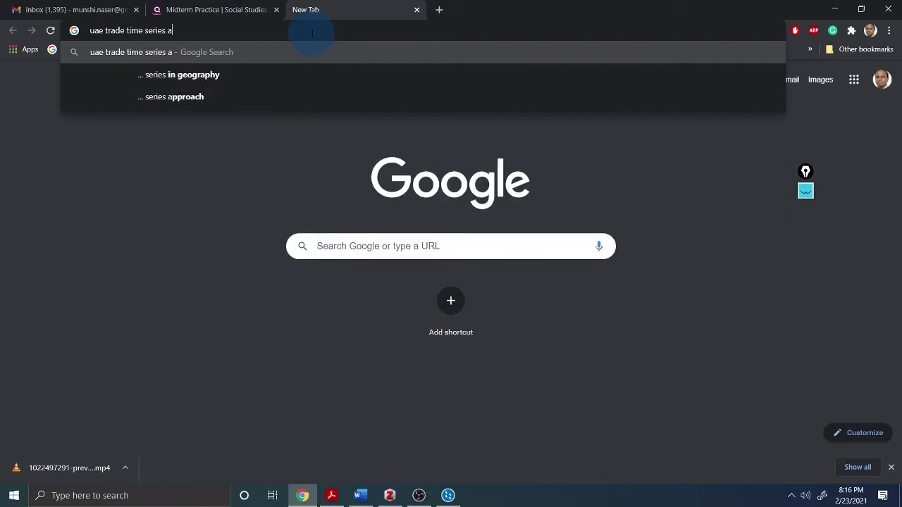
text(naly)
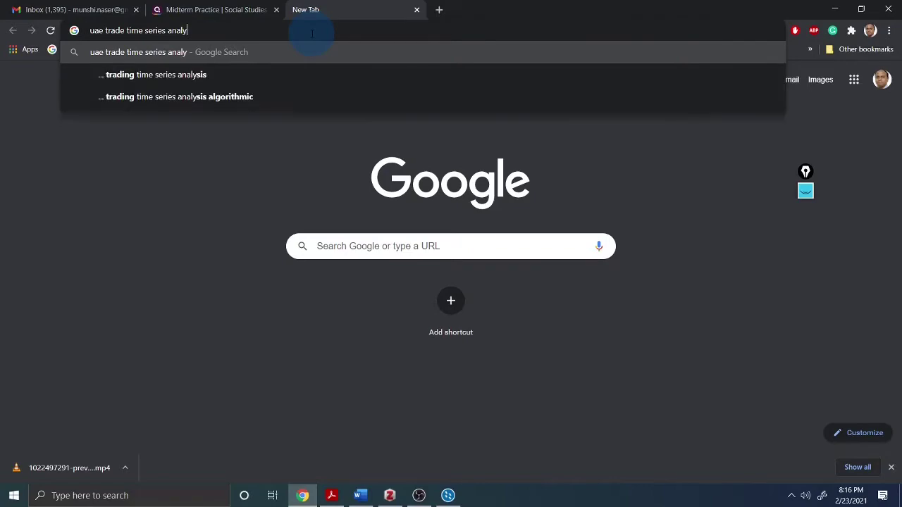
text(sis)
key(Return)
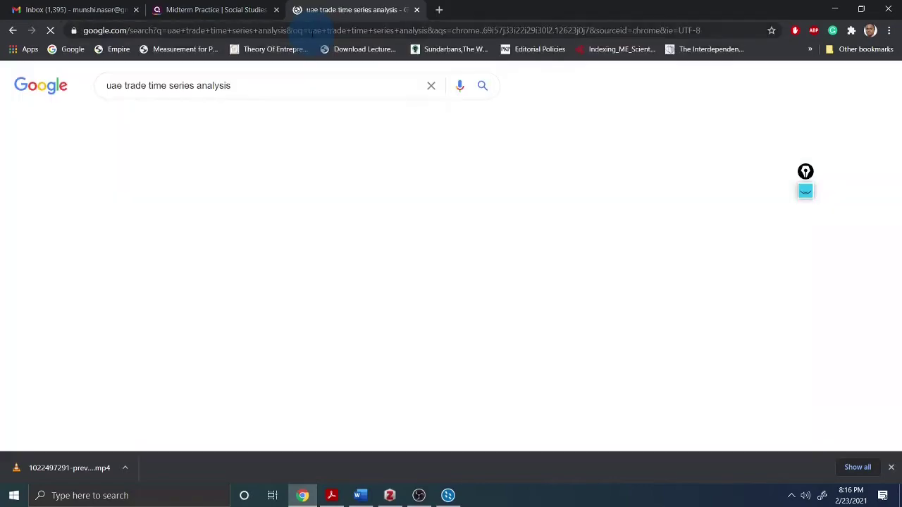
Step: Open the first tandfonline.com search result, "Merchandise exports and economic growth: multivariate time series analysis for the United Arab Emirates"
scroll(291, 211, down, 1)
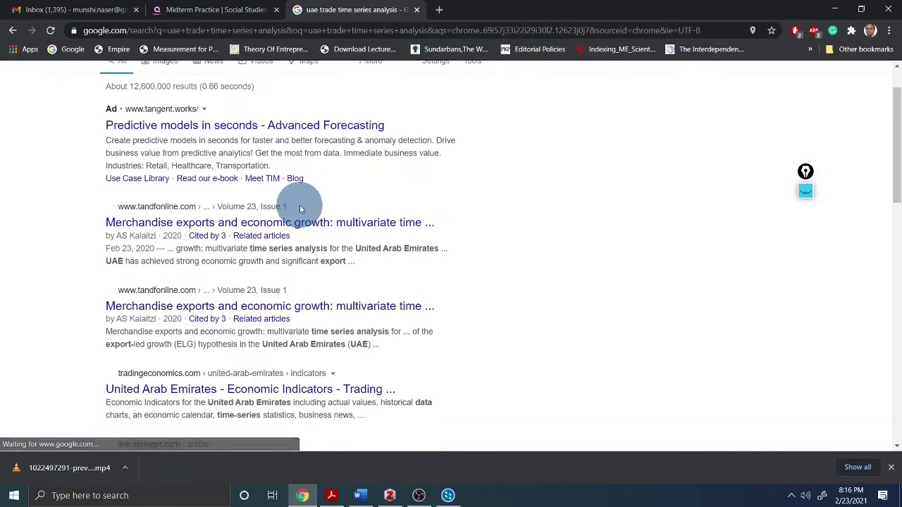
scroll(363, 199, down, 1)
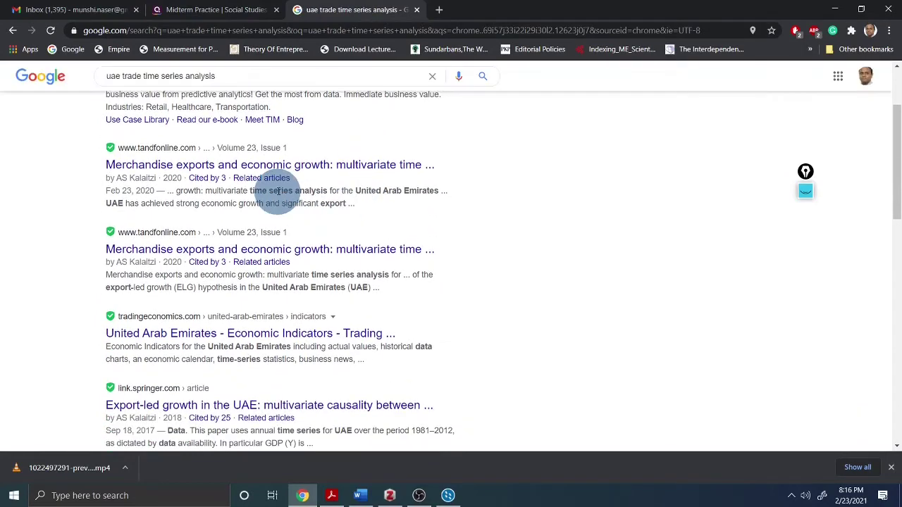
scroll(338, 282, down, 1)
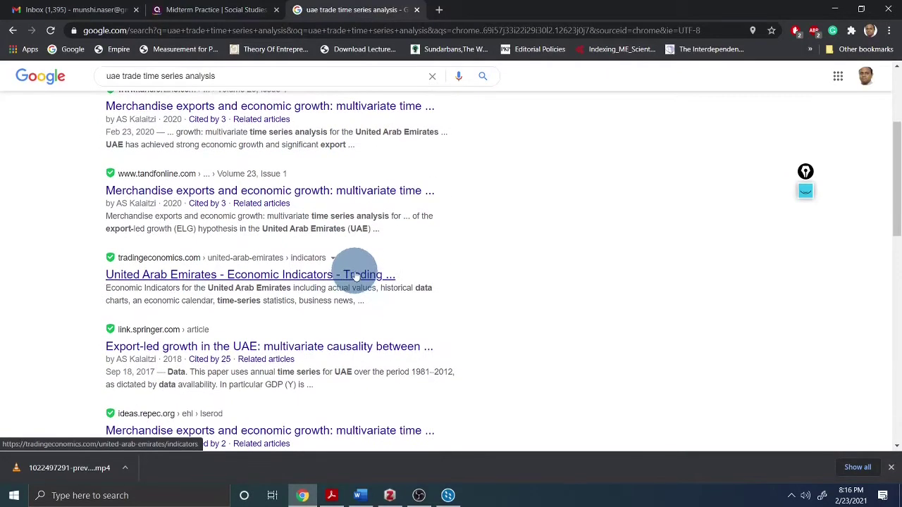
scroll(345, 285, down, 2)
scroll(328, 282, up, 3)
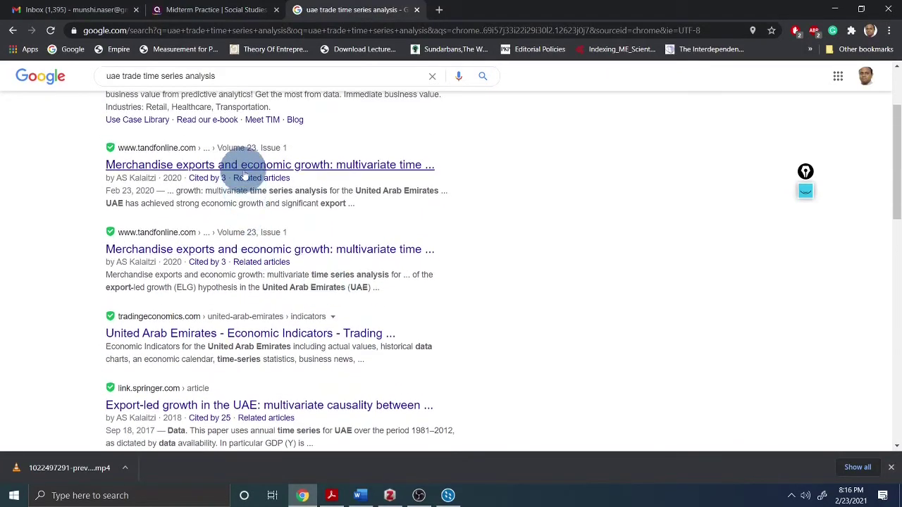
click(243, 171)
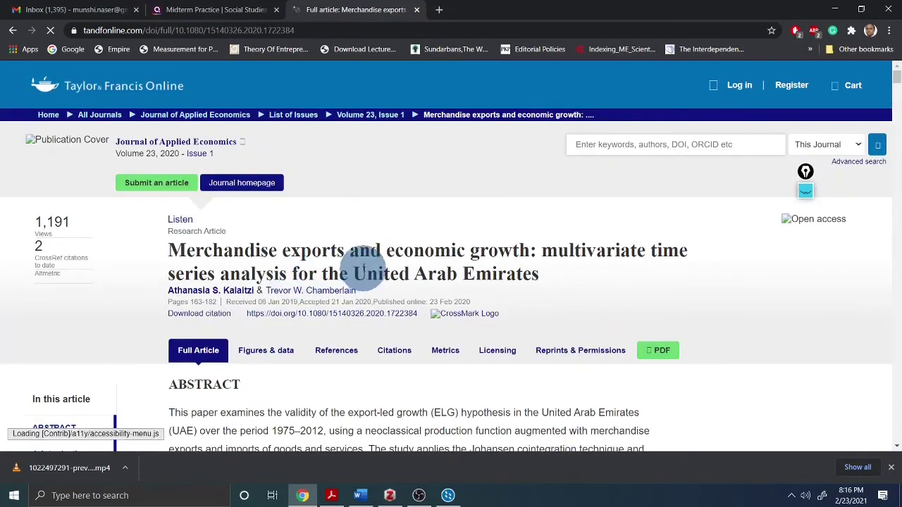
Step: Save the article and its full-text PDF to the Trade Papers 2021 collection with Zotero Connector
scroll(456, 305, down, 1)
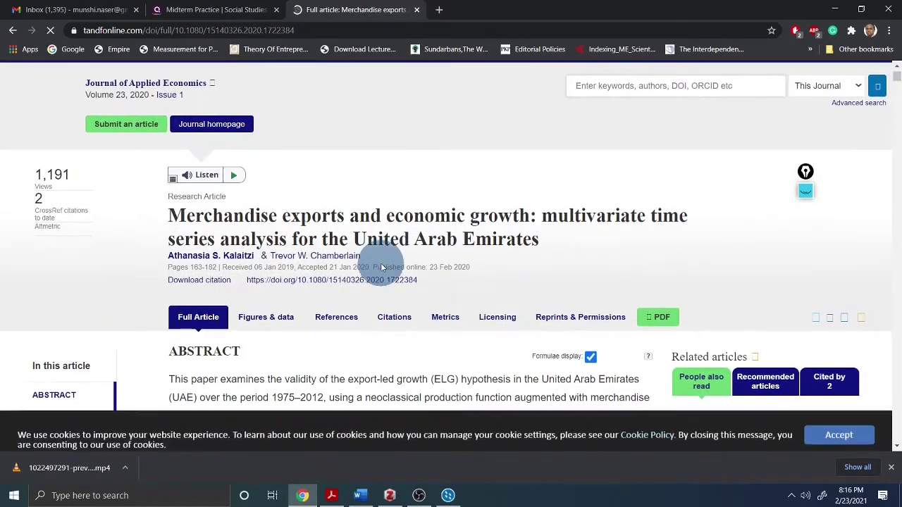
scroll(376, 258, up, 1)
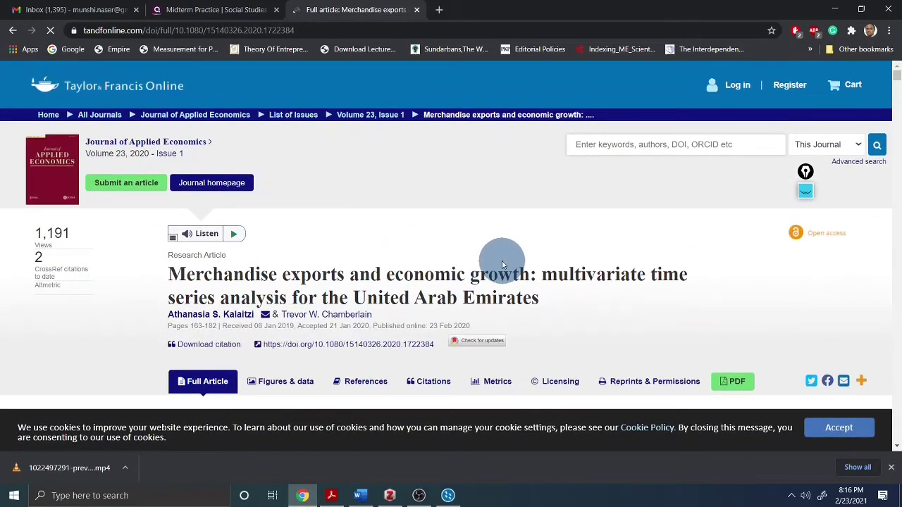
click(851, 31)
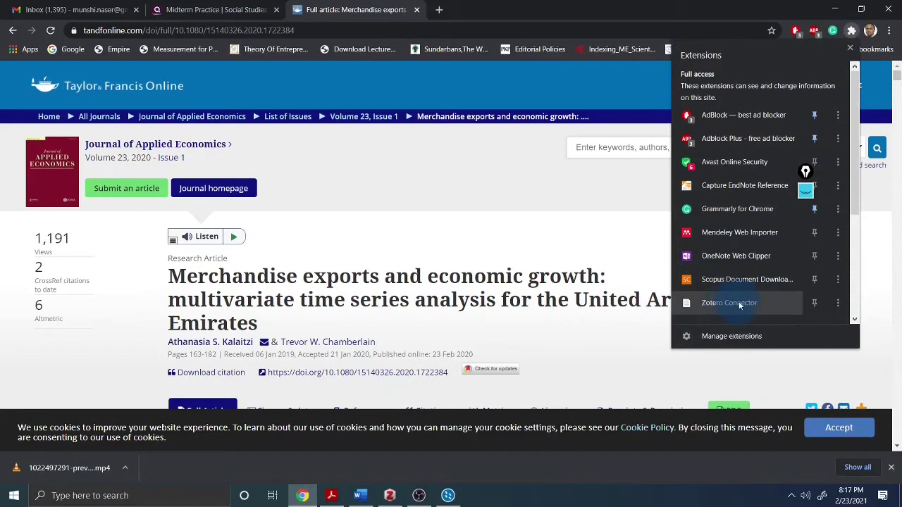
click(760, 301)
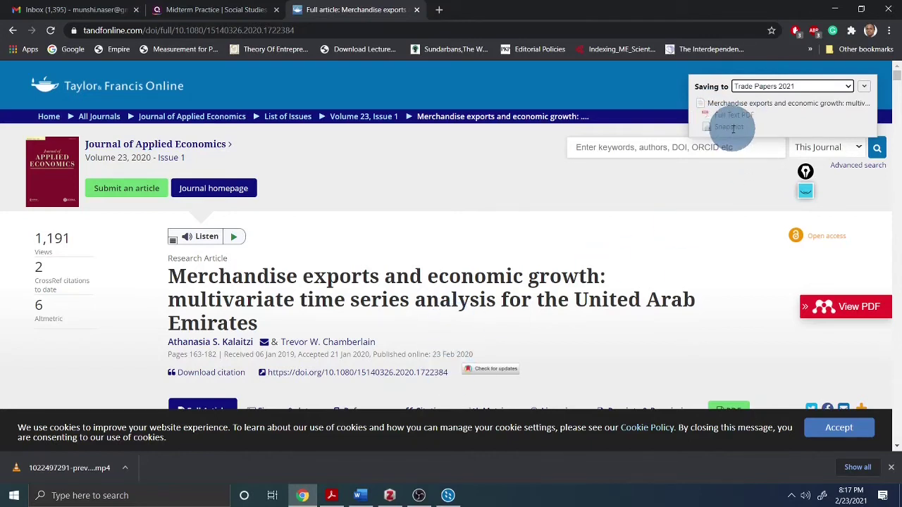
scroll(531, 266, down, 2)
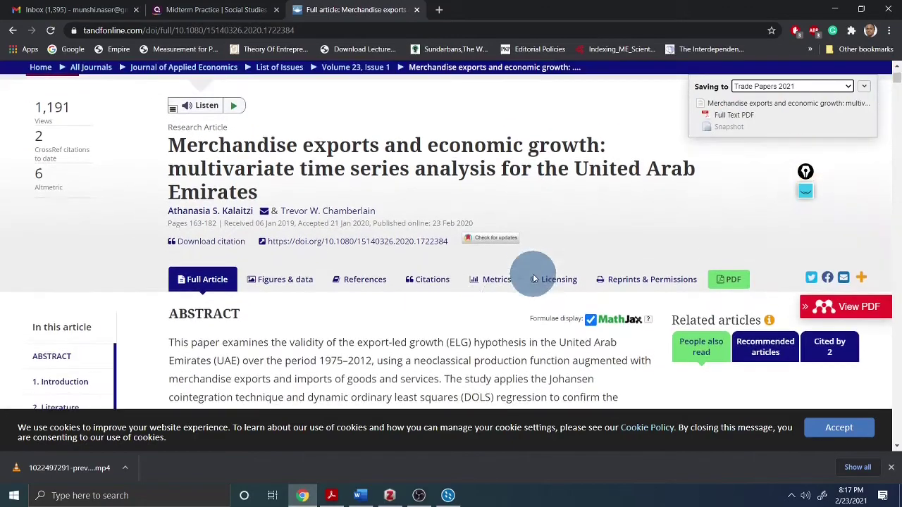
Step: Look over the saved article's title, abstract and keywords on the Taylor & Francis page
scroll(370, 322, down, 3)
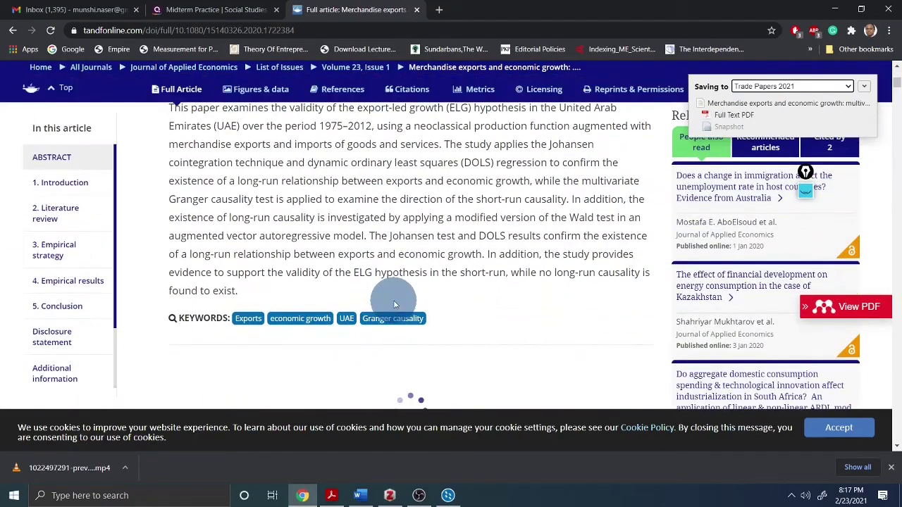
scroll(394, 304, up, 2)
scroll(394, 301, up, 1)
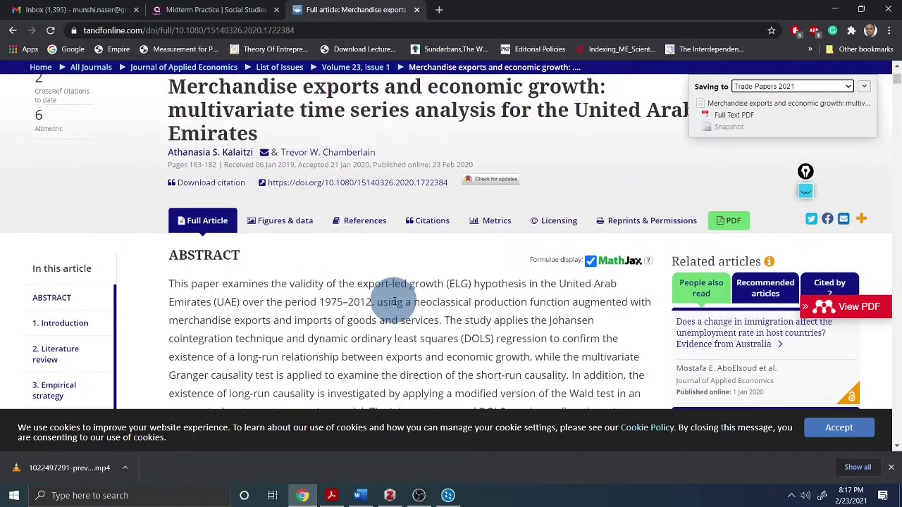
scroll(394, 302, up, 1)
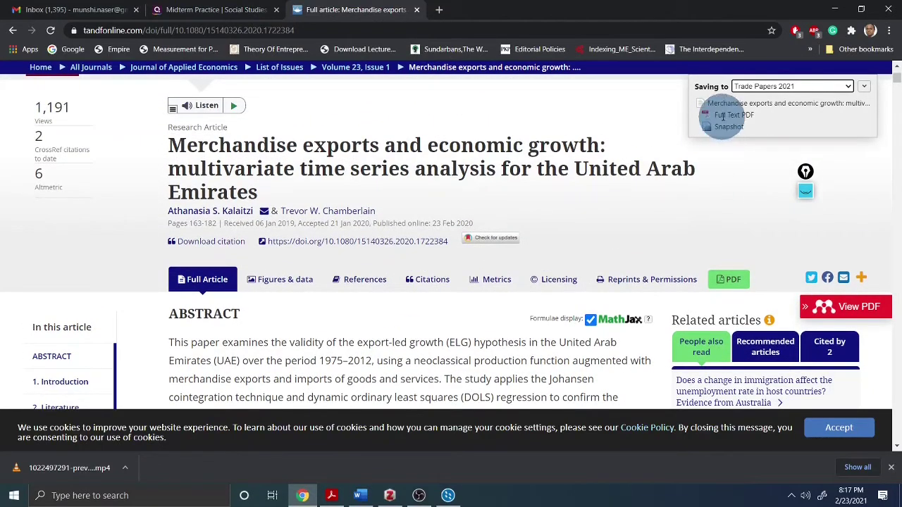
scroll(512, 209, up, 1)
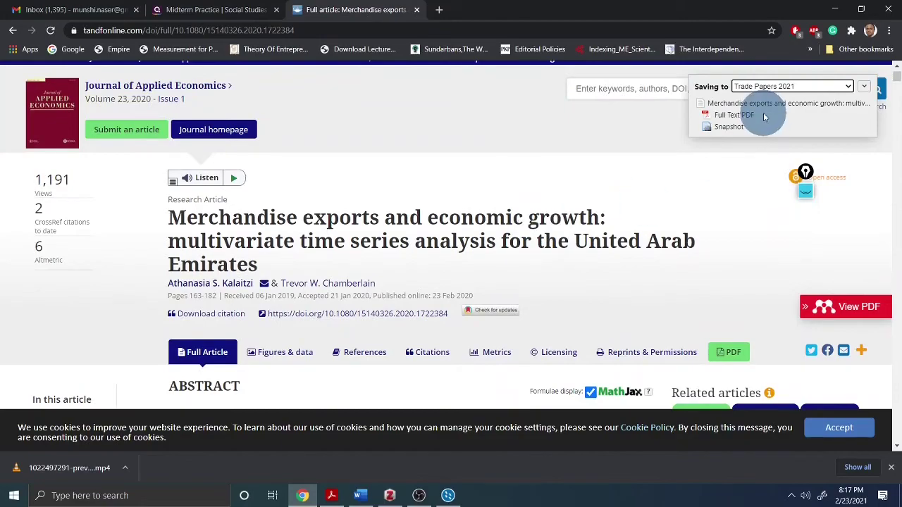
scroll(388, 254, down, 3)
scroll(392, 256, down, 4)
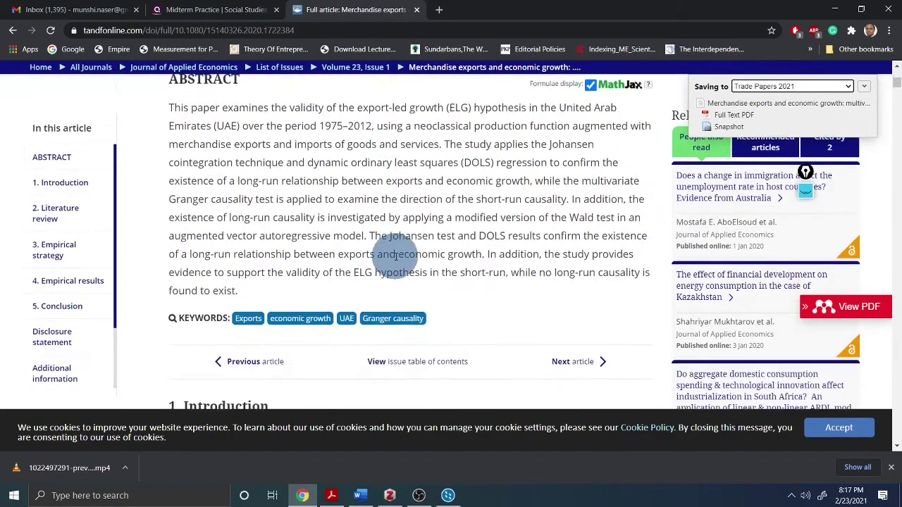
scroll(422, 282, up, 7)
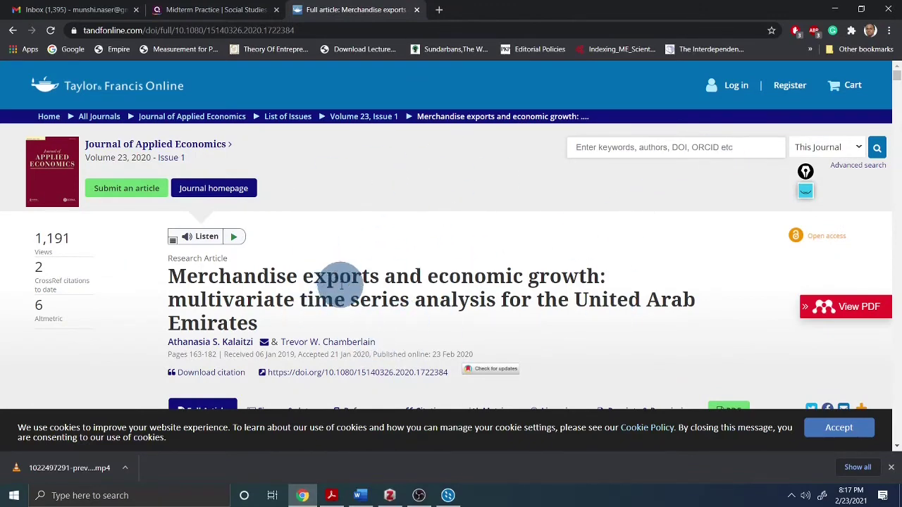
scroll(343, 290, down, 1)
scroll(342, 290, up, 1)
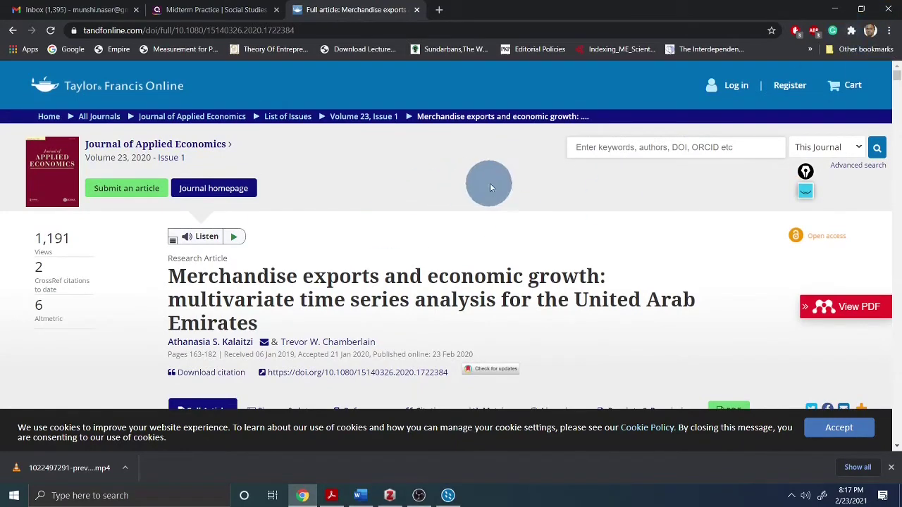
Step: Switch to Zotero to check the saved article in the Trade Papers 2021 collection, and return to Chrome
click(394, 499)
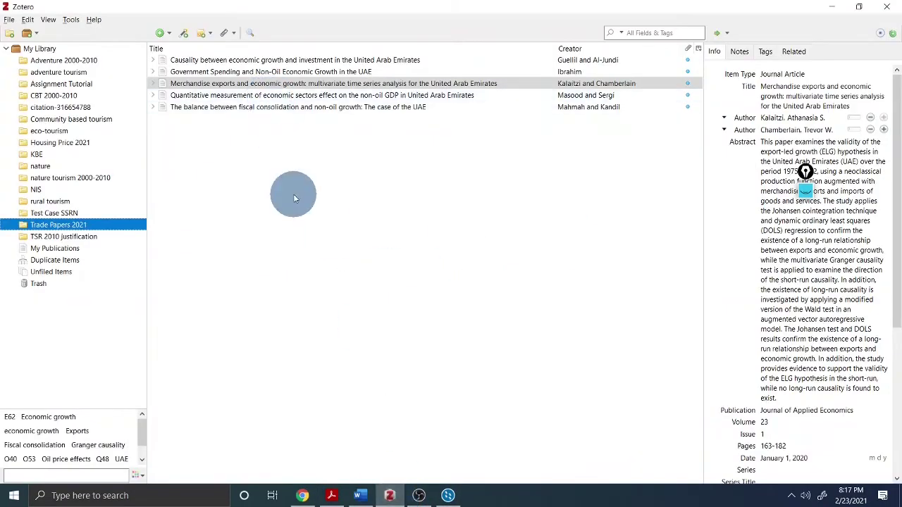
right_click(294, 197)
click(252, 227)
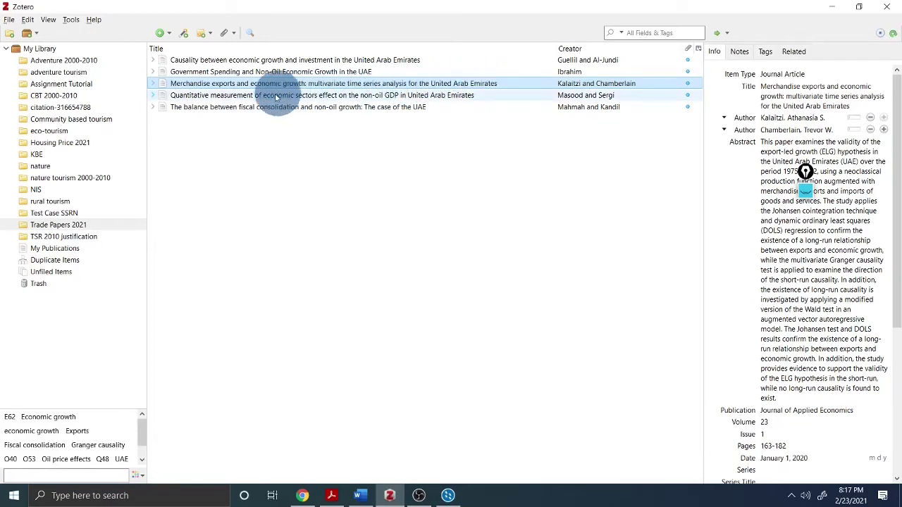
click(302, 496)
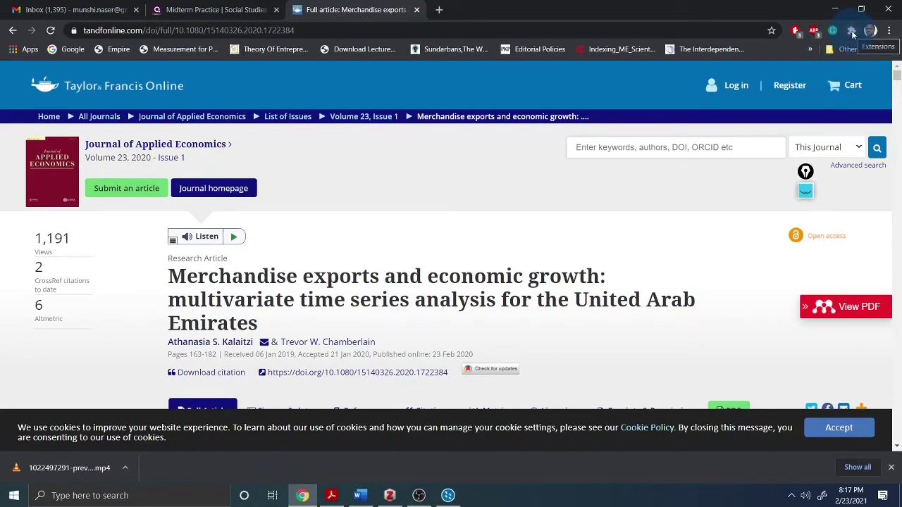
Step: In Zotero, export the Trade Papers 2021 collection as RIS with notes and files to the Dubai Housing Price 2021 folder on the desktop
click(390, 496)
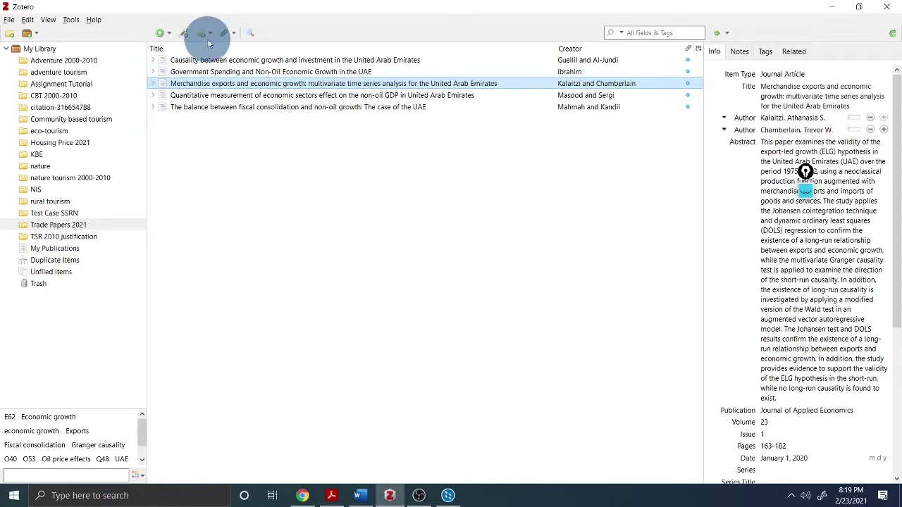
right_click(63, 227)
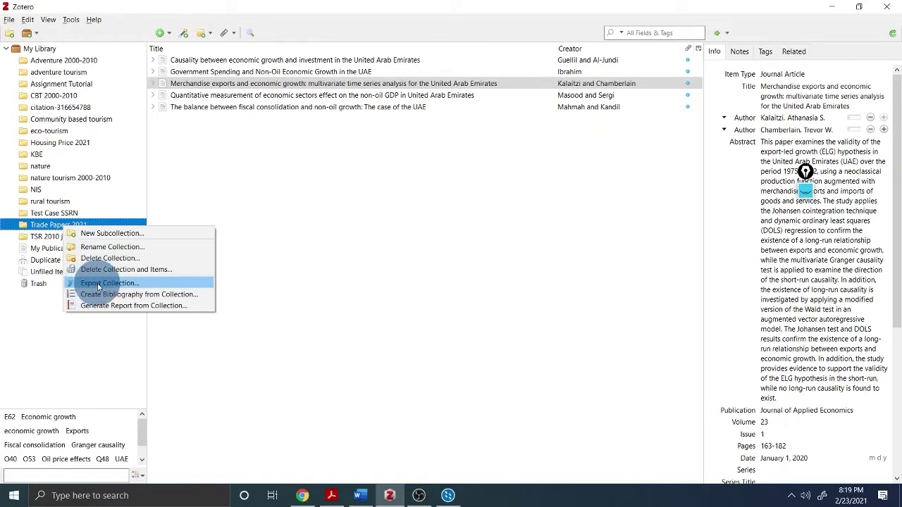
click(99, 283)
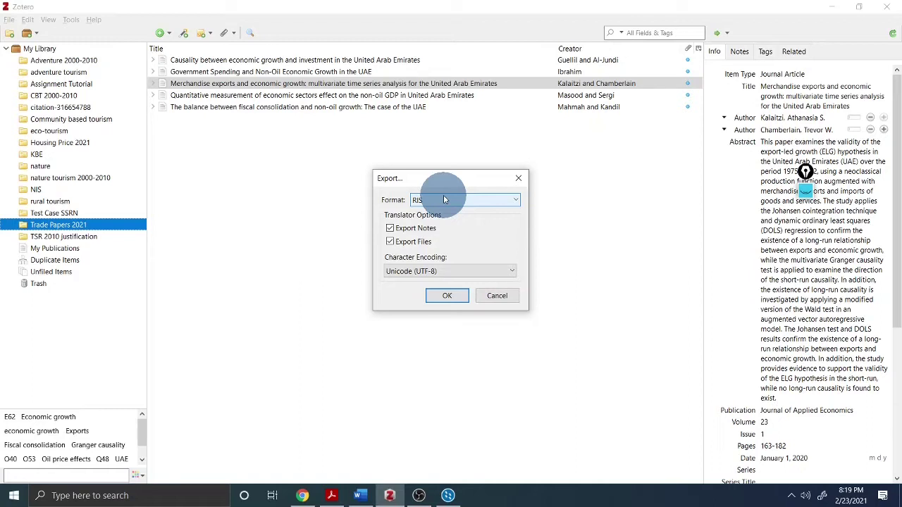
click(440, 297)
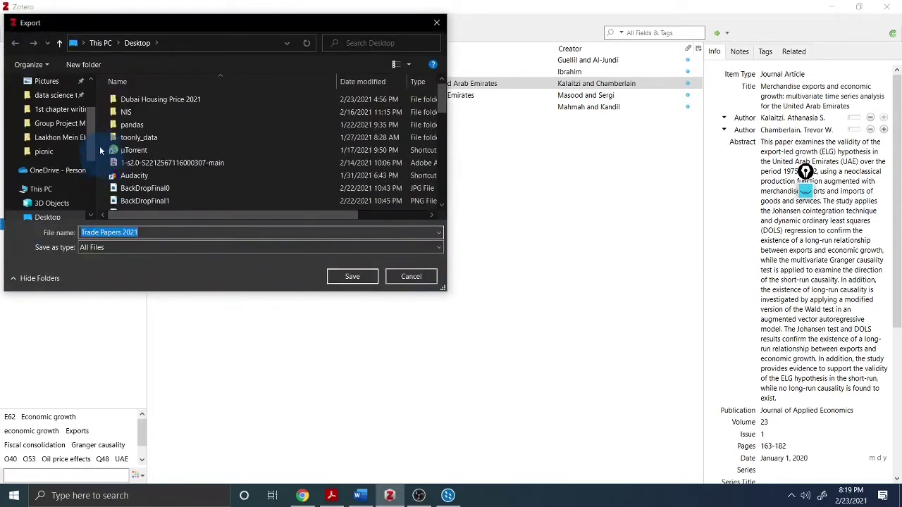
click(157, 101)
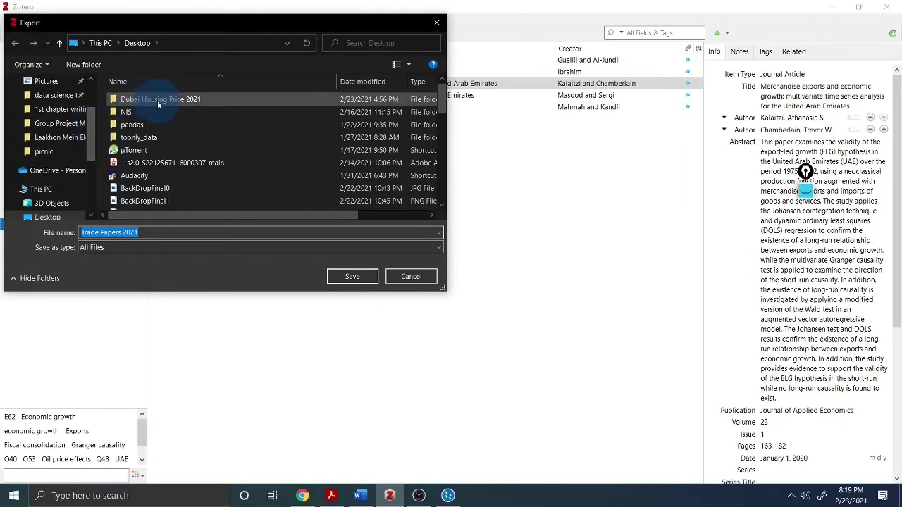
double_click(157, 100)
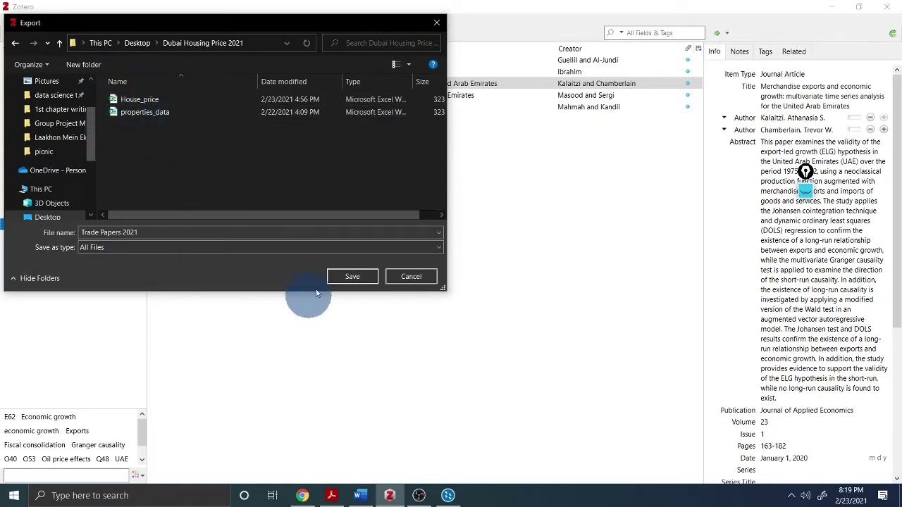
click(343, 277)
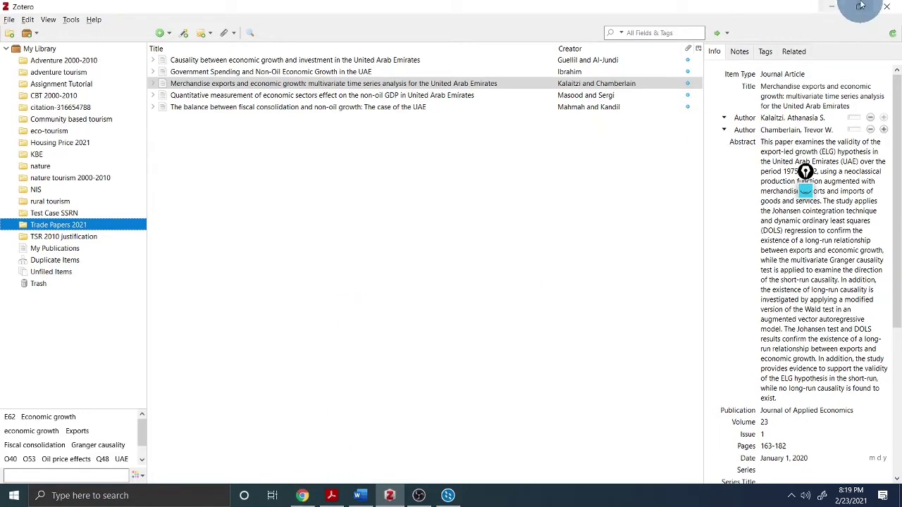
Step: Minimize the open windows and open the exported Trade Papers 2021 folder inside Dubai Housing Price 2021 in File Explorer
click(834, 5)
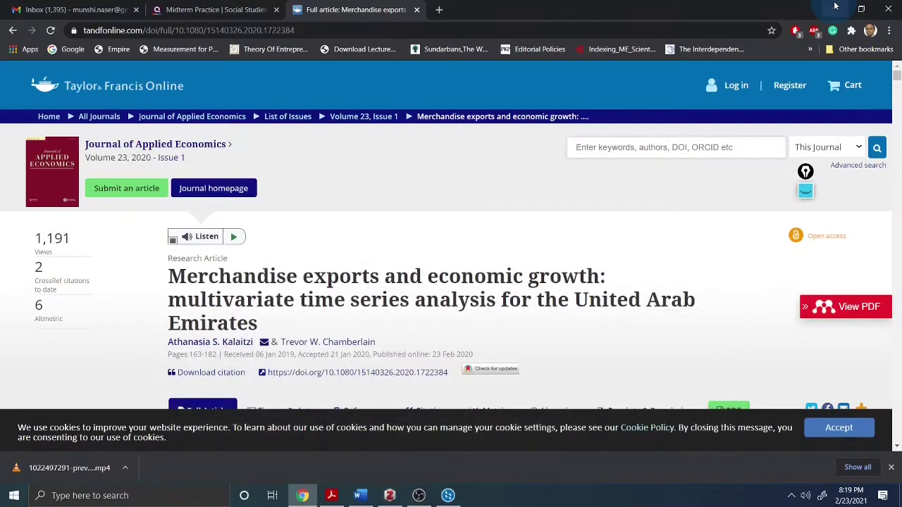
click(834, 5)
click(835, 6)
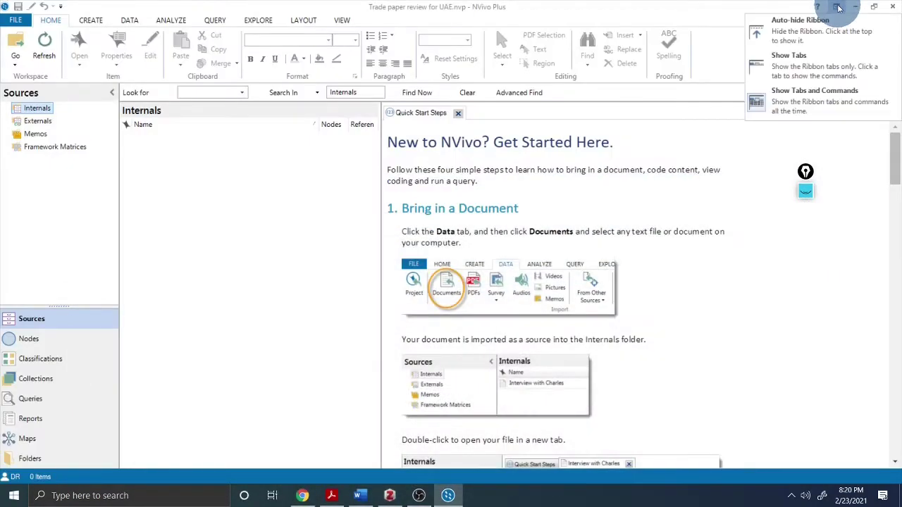
click(855, 6)
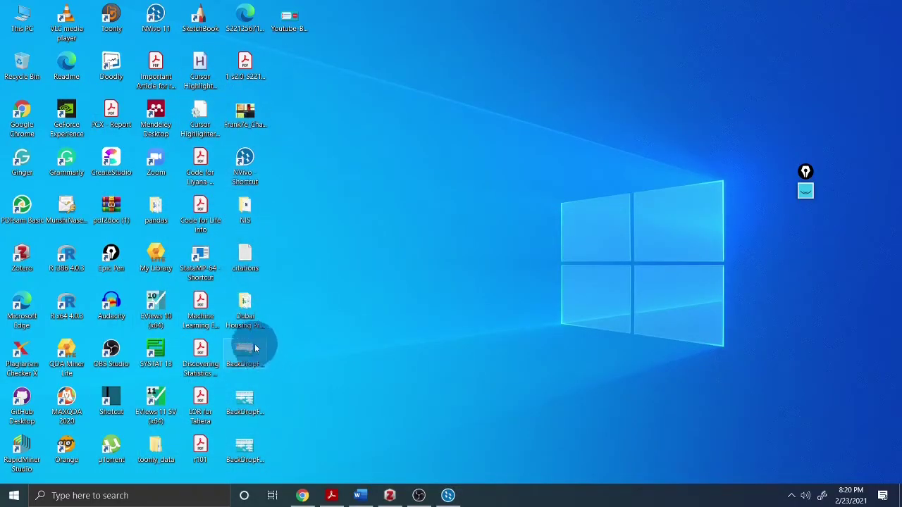
double_click(247, 303)
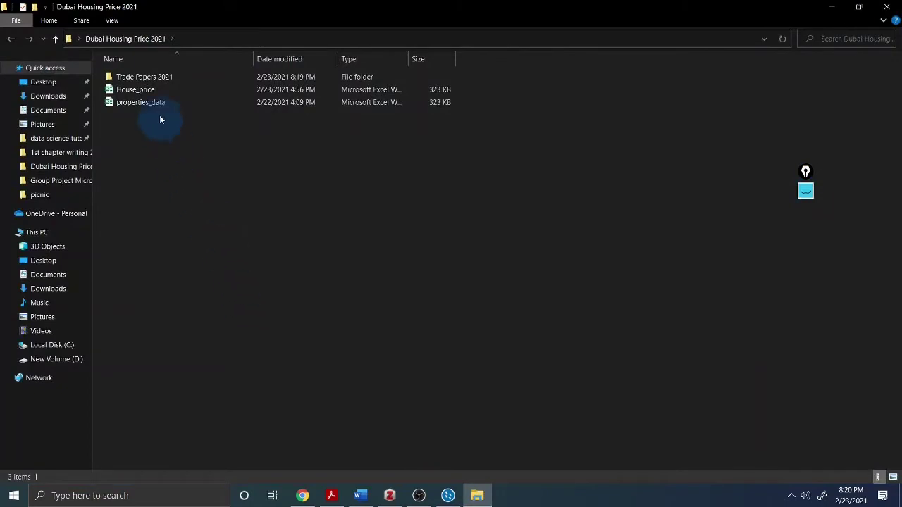
click(151, 81)
double_click(151, 79)
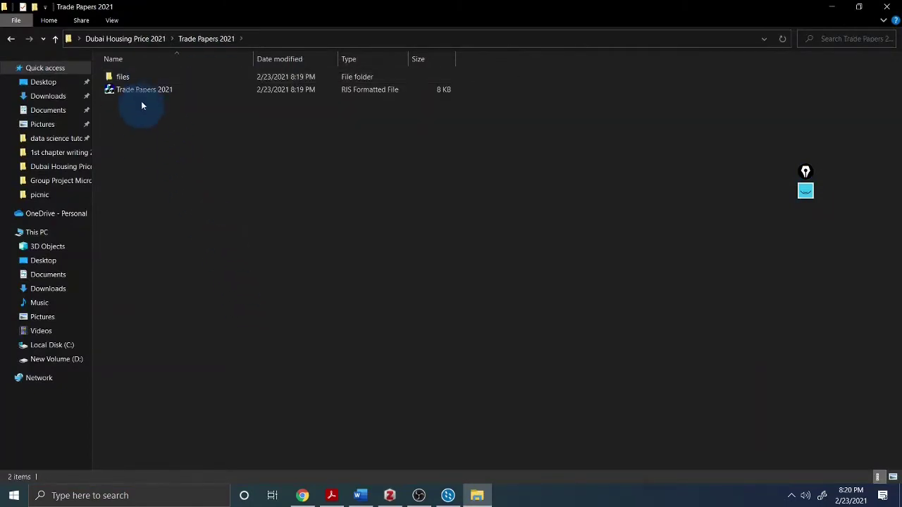
Step: Examine the exported RIS file and the contents of the files subfolder, and return to the Trade Papers 2021 folder
click(143, 92)
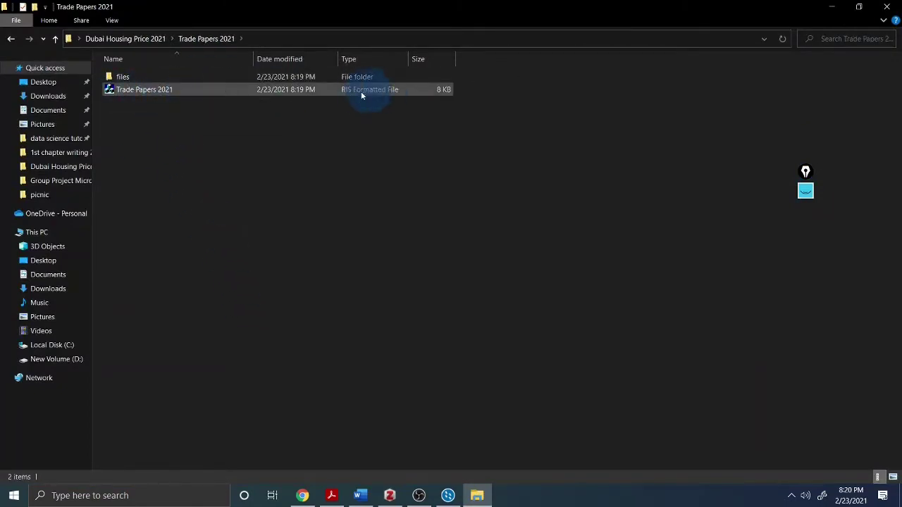
double_click(123, 76)
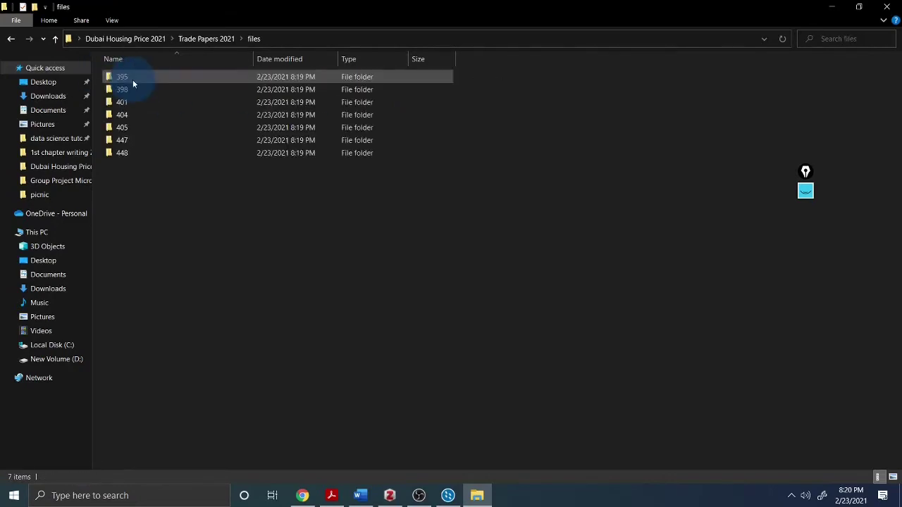
click(56, 39)
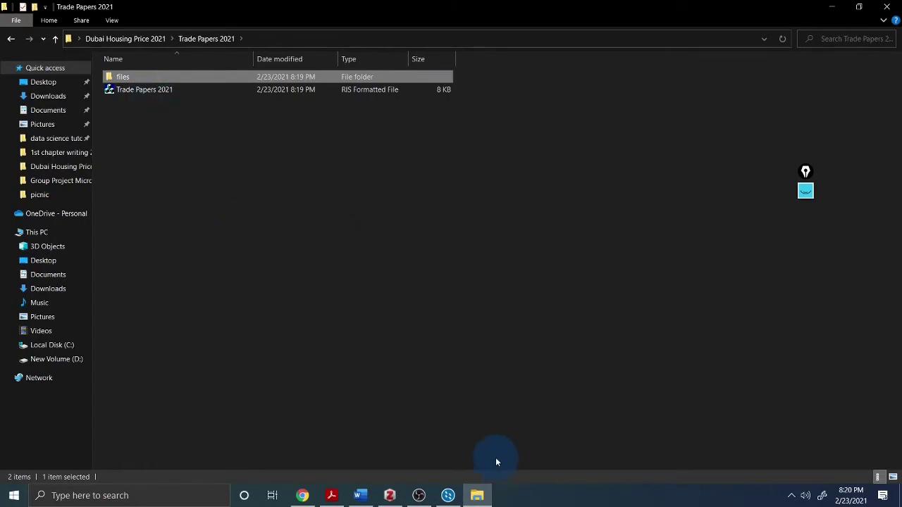
Step: Switch to NVivo and import the exported Trade Papers 2021 RIS file from Zotero, naming sources by Title under a single Reference classification
click(448, 495)
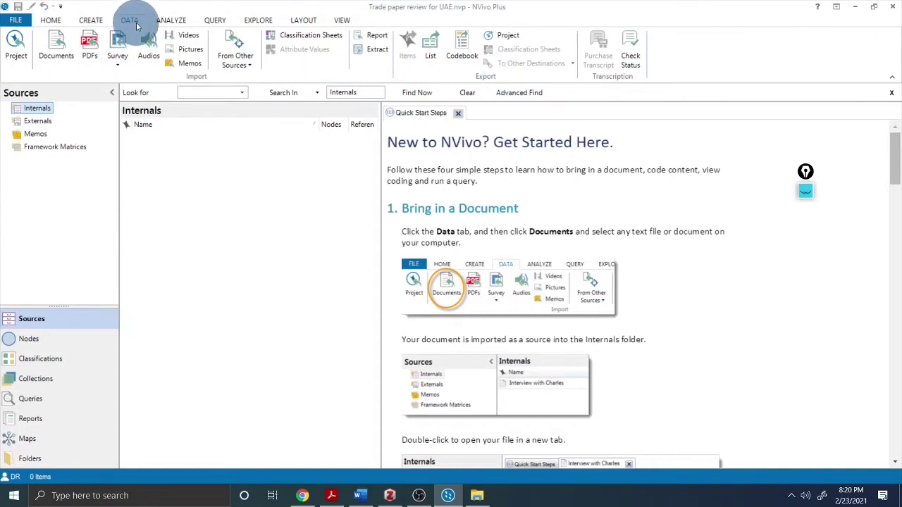
click(248, 66)
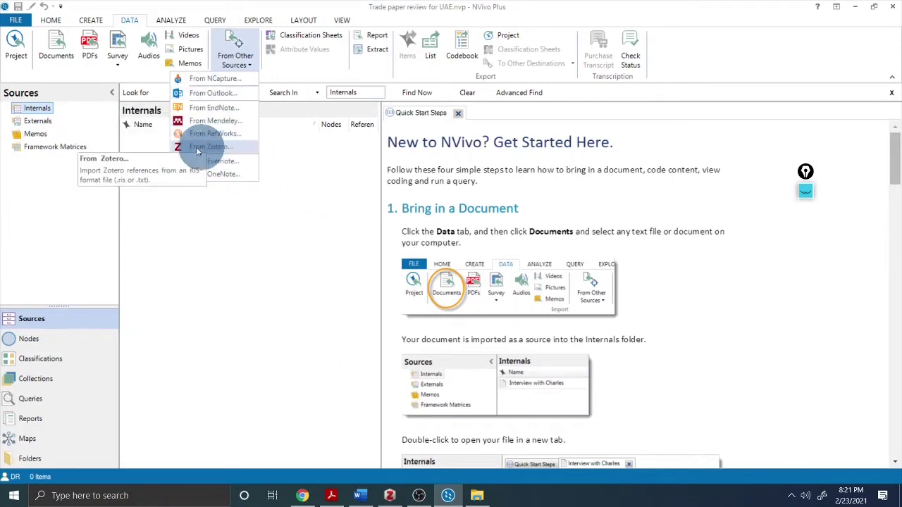
click(220, 146)
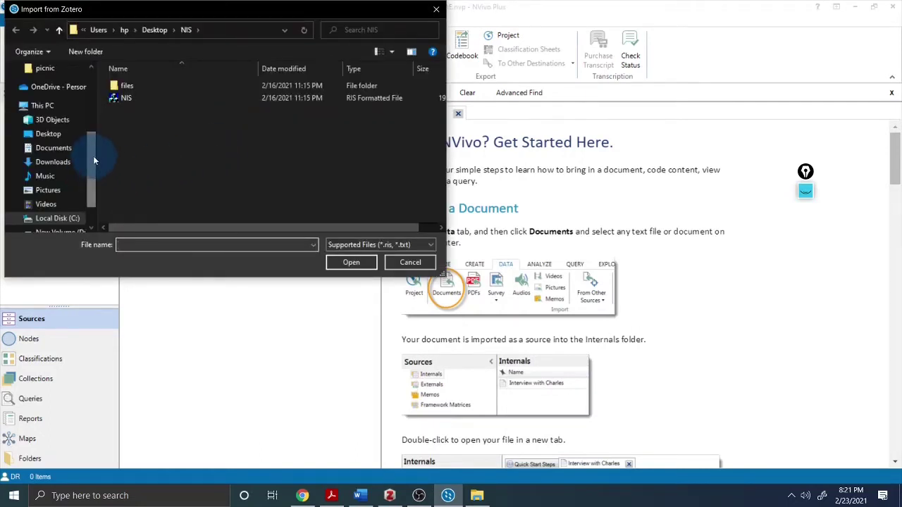
drag(93, 156, 90, 72)
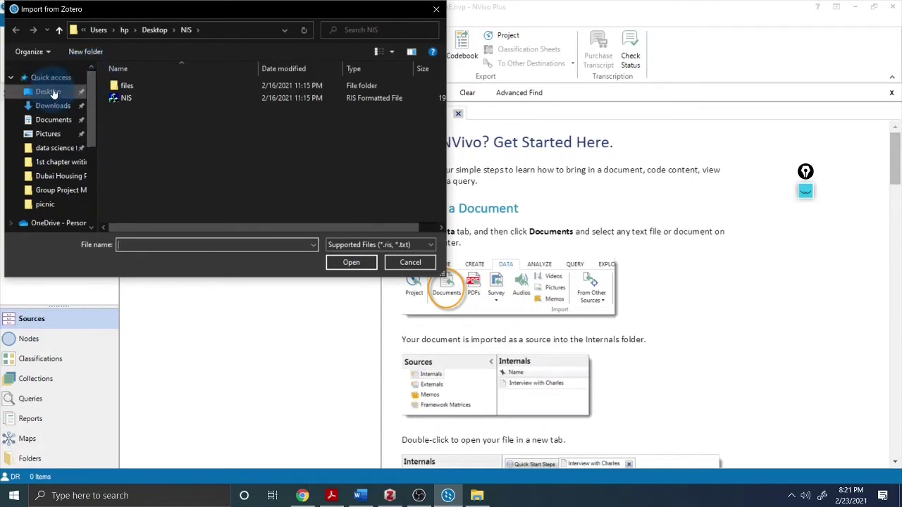
click(48, 92)
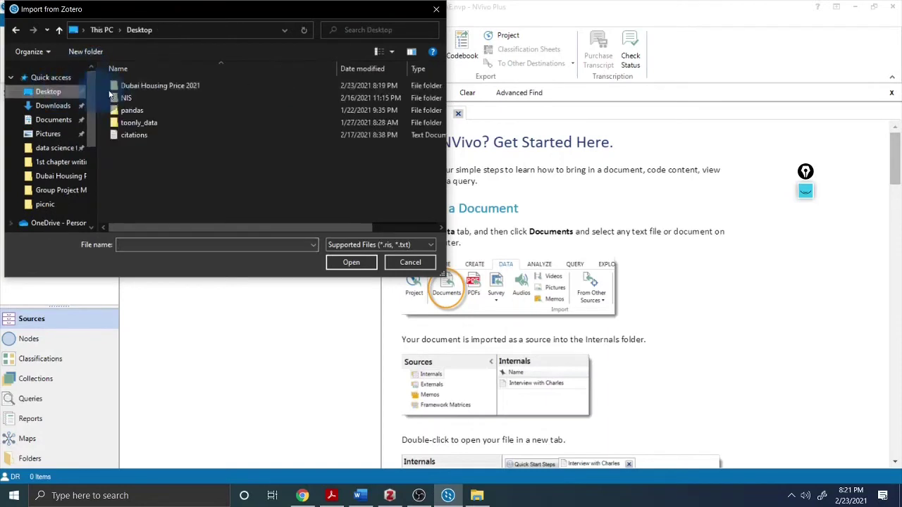
double_click(173, 85)
double_click(156, 85)
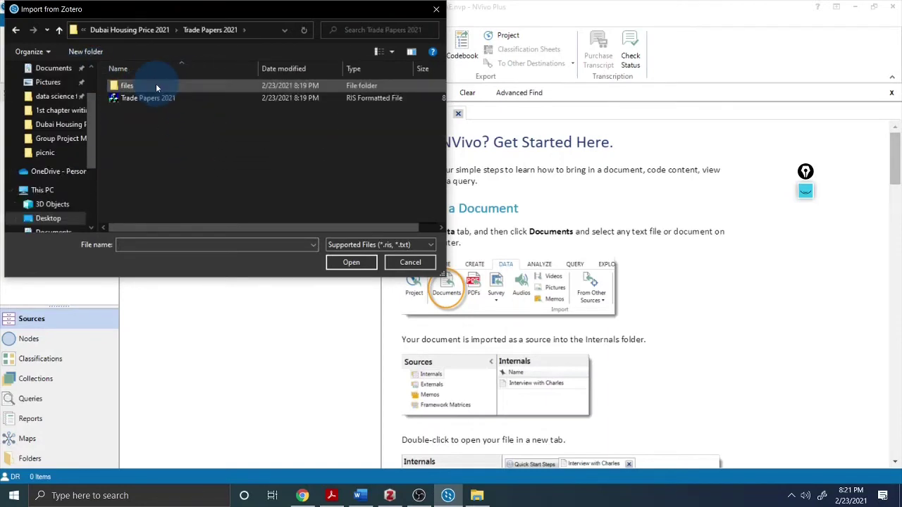
click(158, 99)
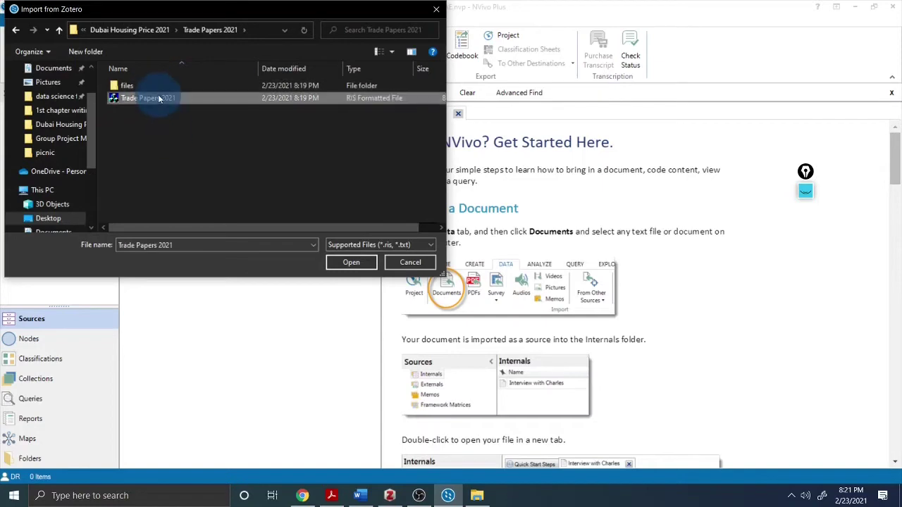
click(327, 262)
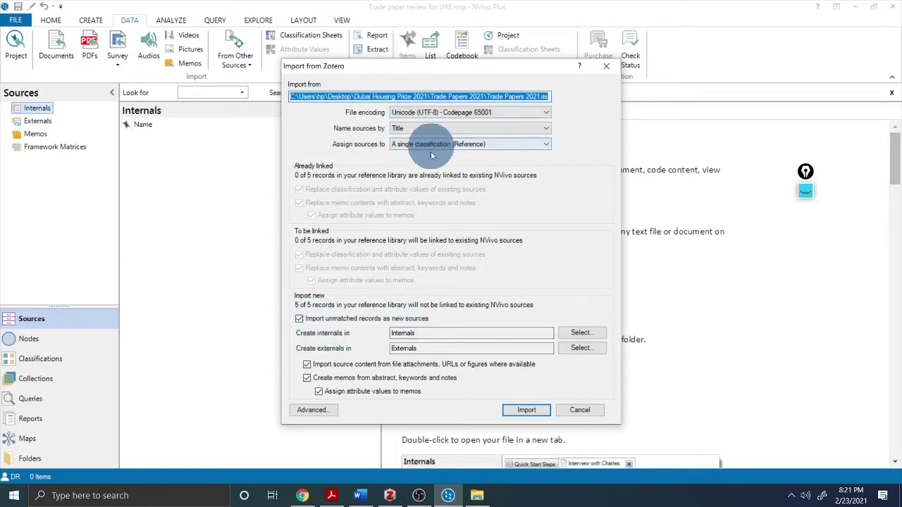
click(526, 411)
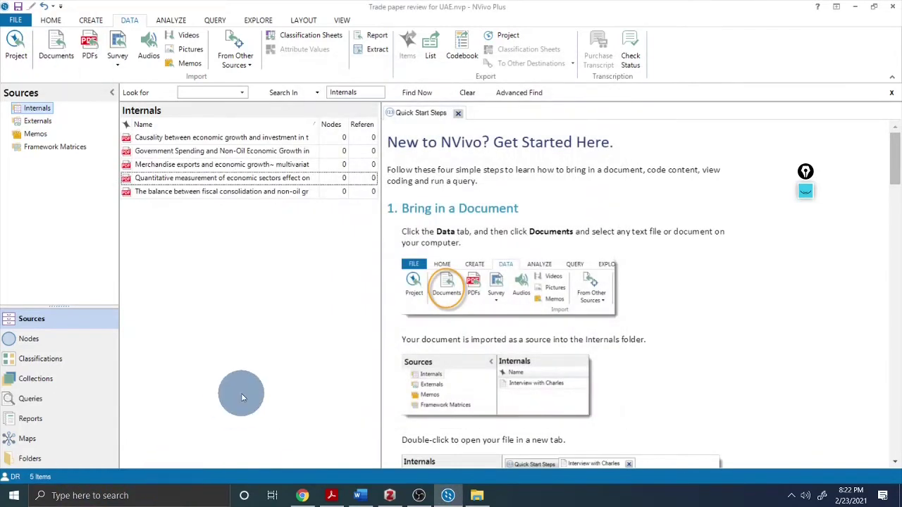
Step: Open the imported source on causality between economic growth and investment, and examine its cover and title pages
click(191, 139)
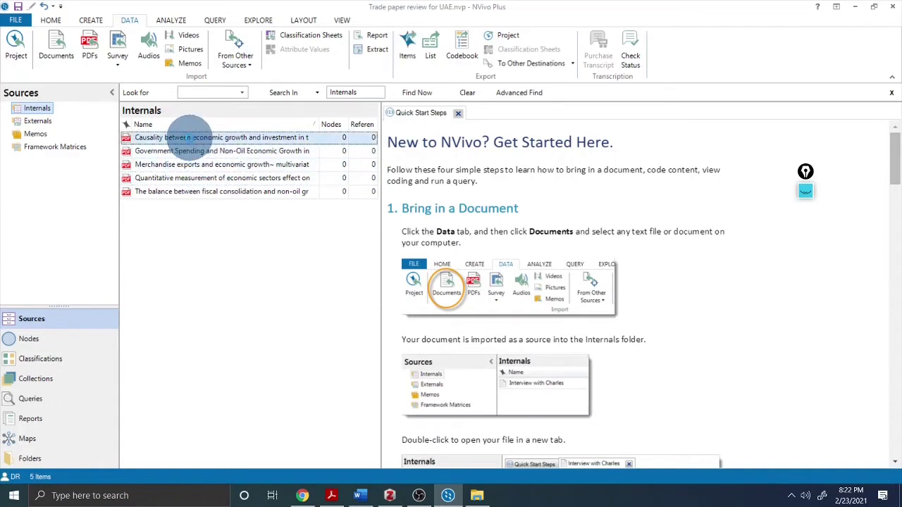
double_click(189, 138)
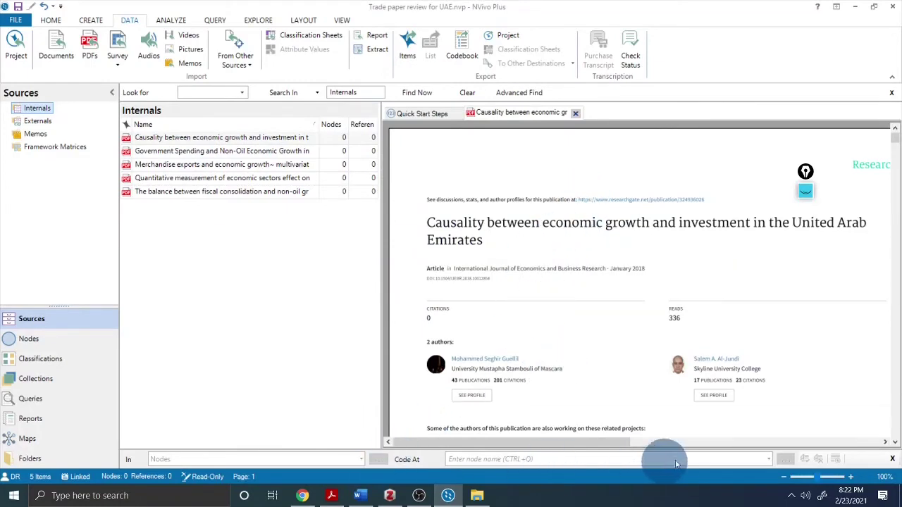
scroll(575, 275, down, 10)
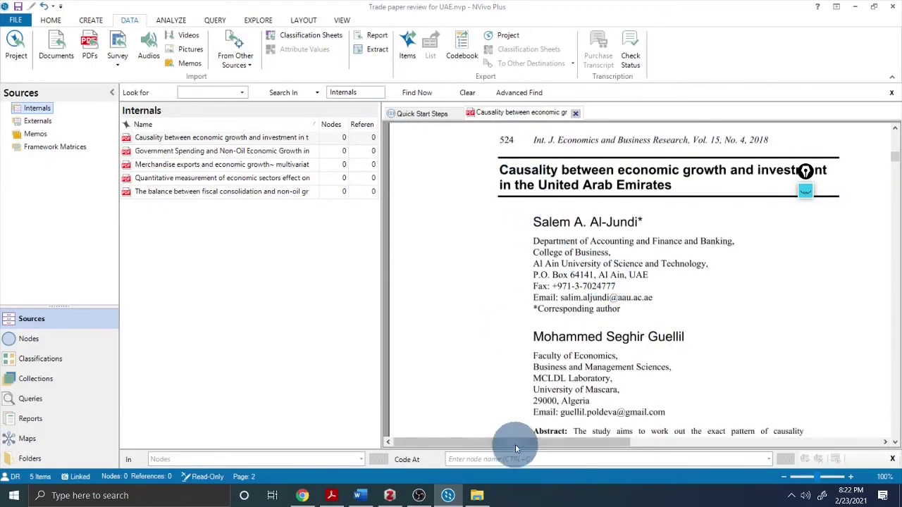
drag(511, 442, 589, 442)
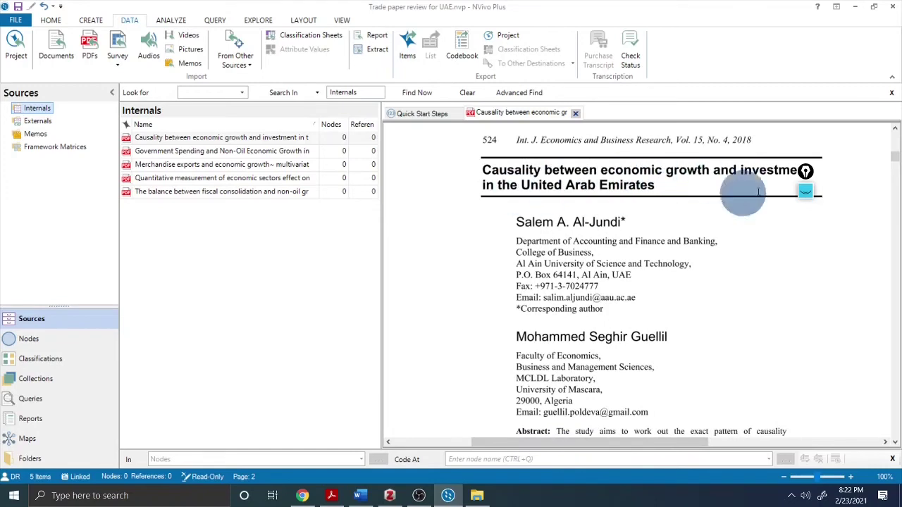
drag(805, 173, 892, 149)
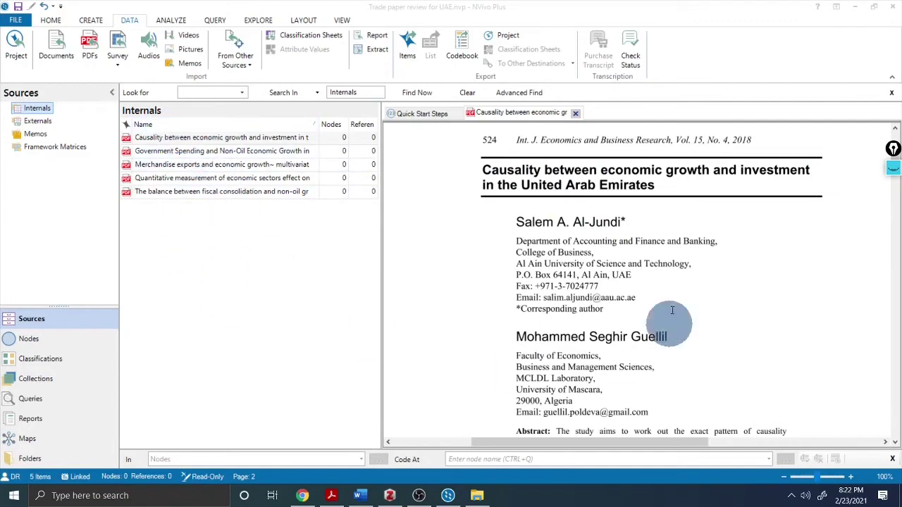
scroll(632, 315, down, 10)
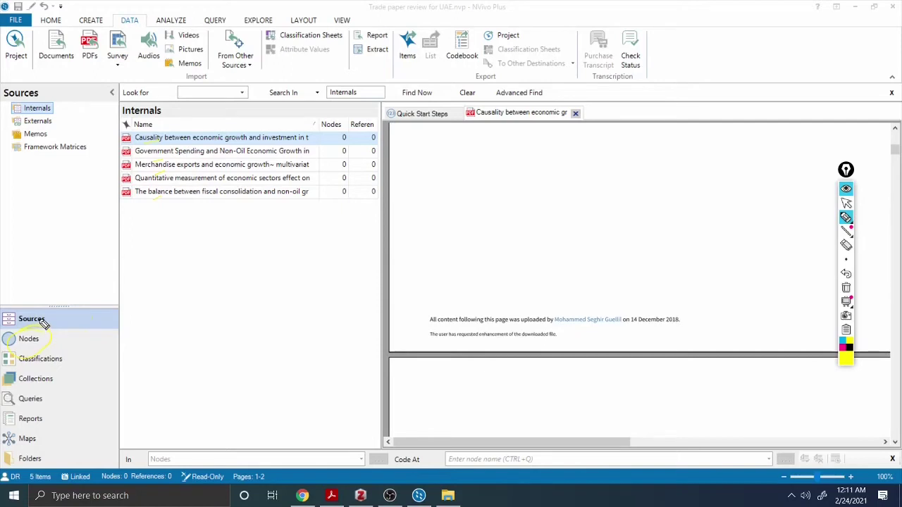
Step: Mark the key terms in the five source titles with the magenta annotation pen, and hide the annotations
click(841, 348)
mouse_move(144, 151)
mouse_down()
mouse_move(169, 138)
mouse_move(133, 131)
mouse_move(166, 134)
mouse_up()
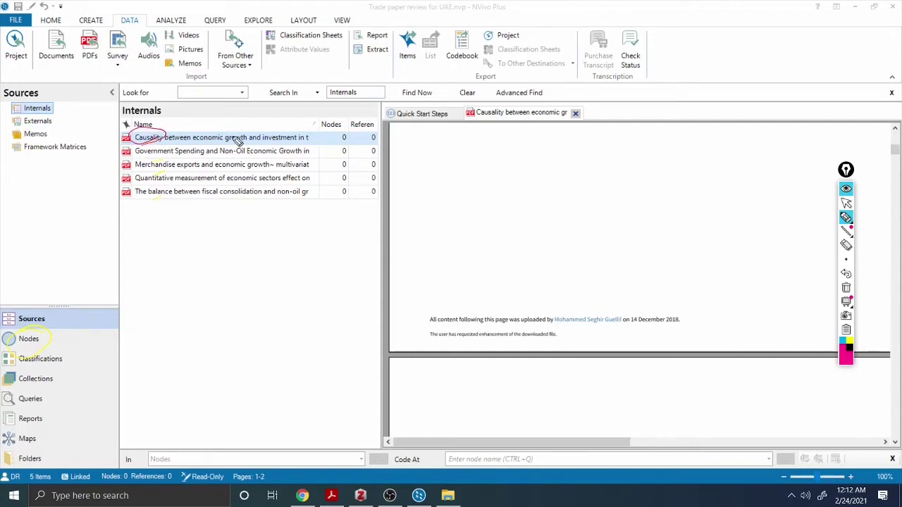
drag(219, 144, 286, 143)
mouse_move(162, 159)
mouse_down()
mouse_move(196, 156)
mouse_move(188, 171)
mouse_move(176, 171)
mouse_up()
drag(227, 184, 270, 184)
drag(158, 200, 234, 200)
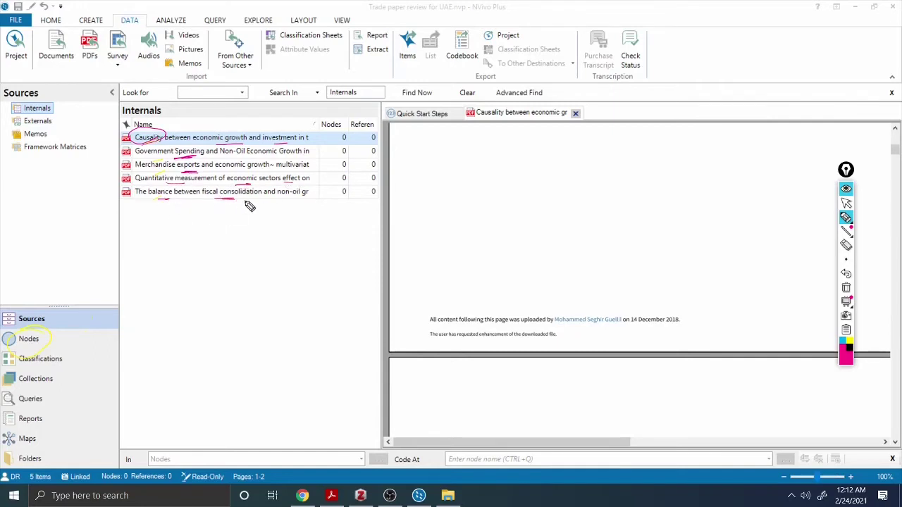
drag(289, 201, 290, 201)
click(846, 189)
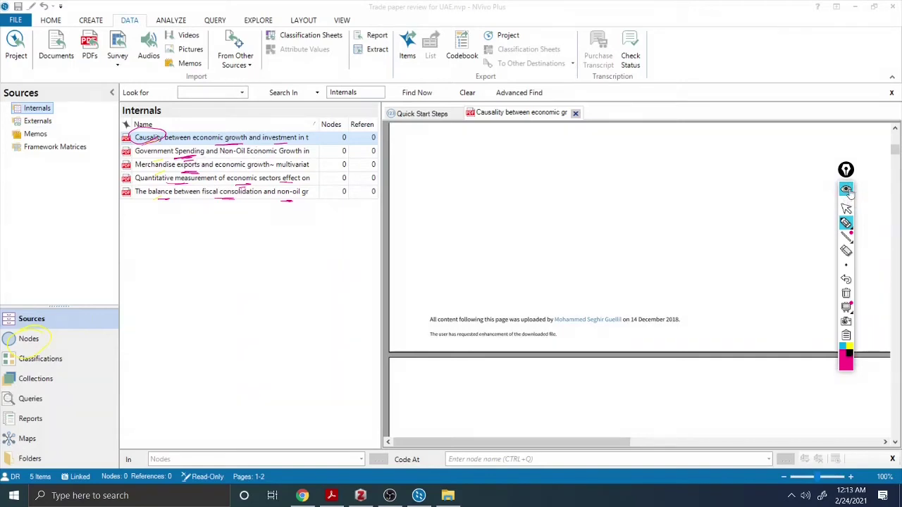
Step: Create a new node named economic growth in the Nodes folder
click(220, 139)
scroll(588, 199, up, 5)
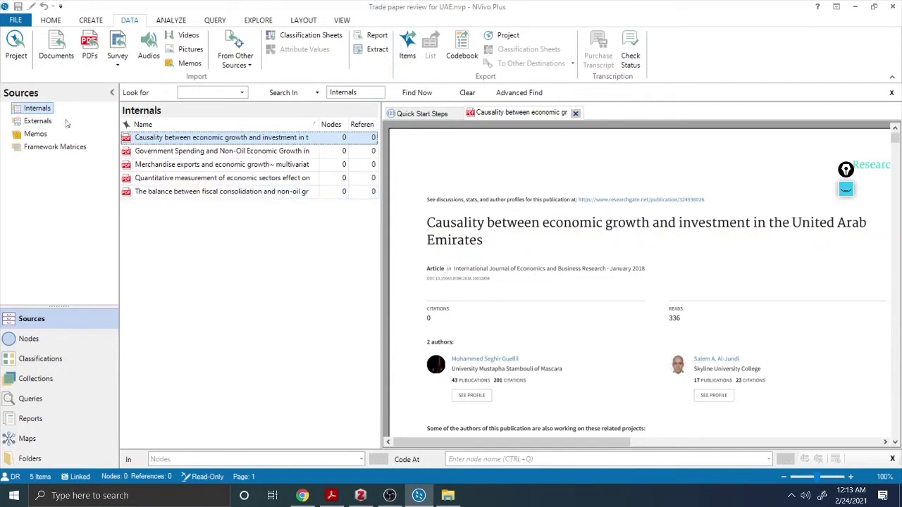
click(31, 339)
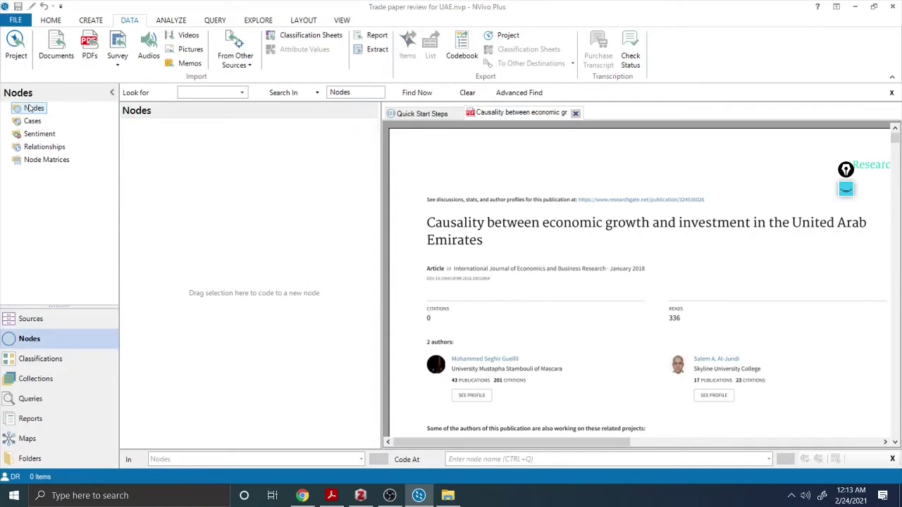
right_click(162, 135)
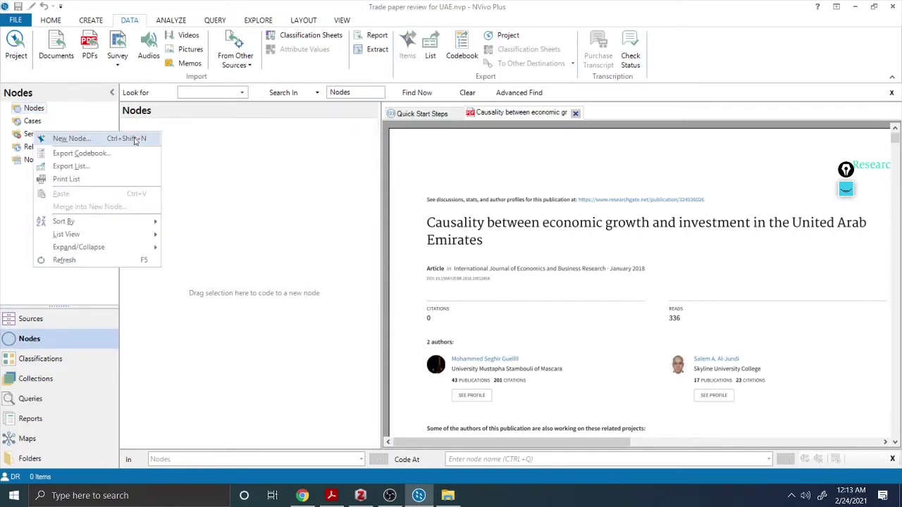
click(131, 139)
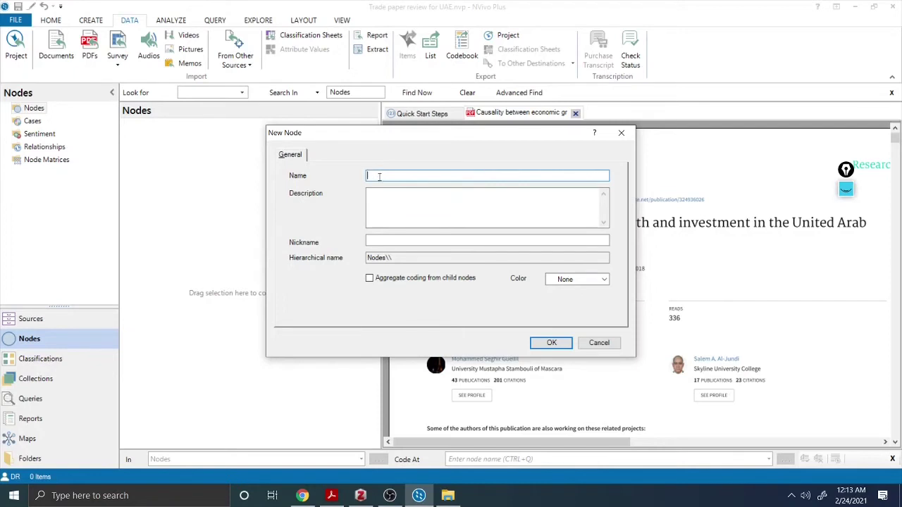
text(economic growth)
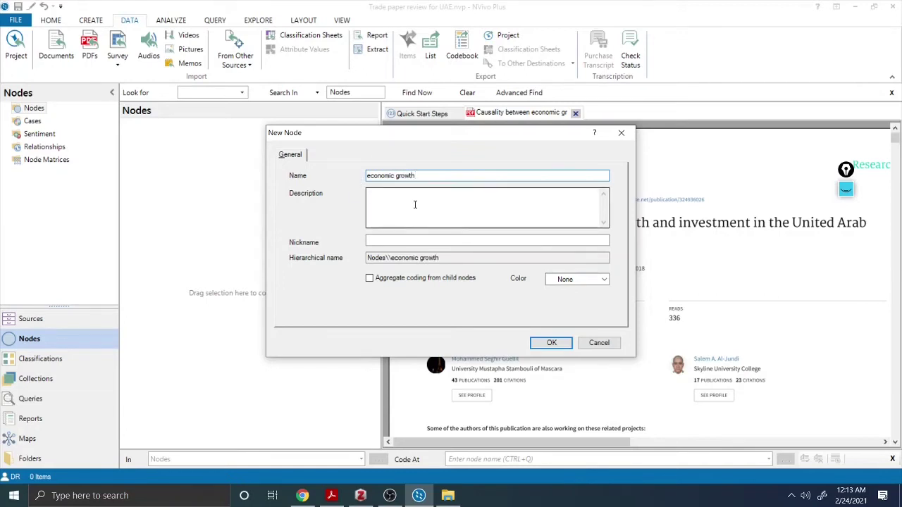
click(400, 241)
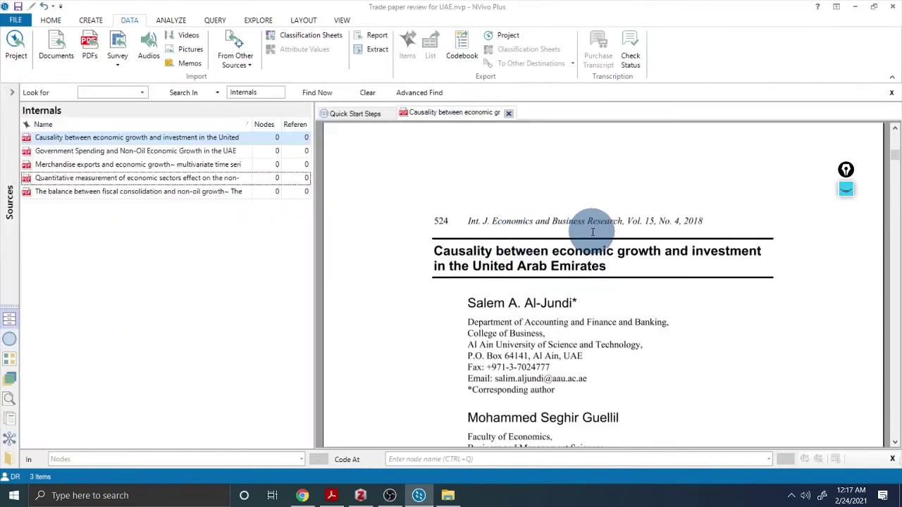
Step: Look through the causality paper's abstract and introduction to locate its Literature review section
scroll(593, 234, down, 3)
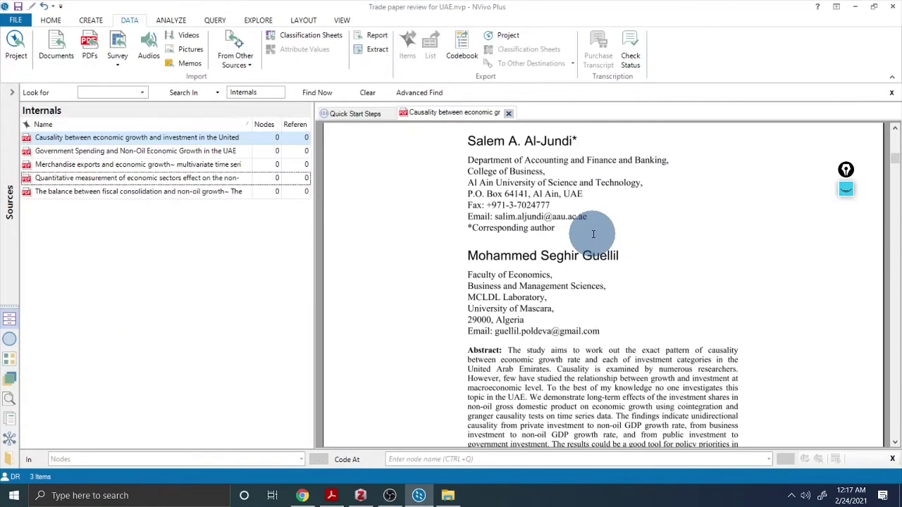
scroll(593, 234, down, 3)
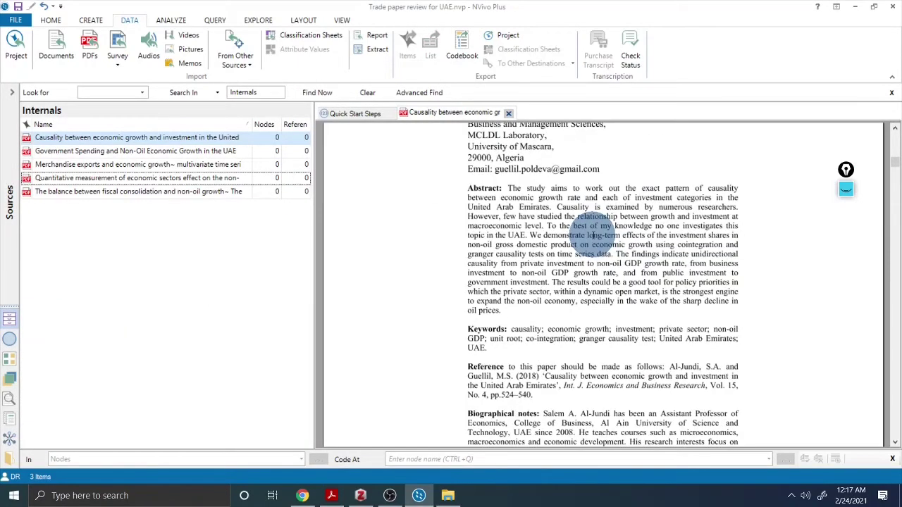
scroll(580, 245, up, 6)
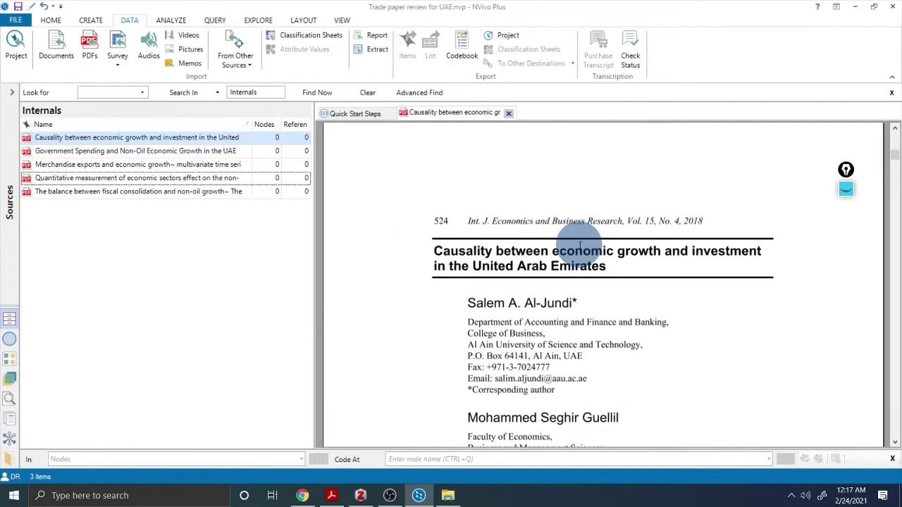
scroll(580, 245, down, 1)
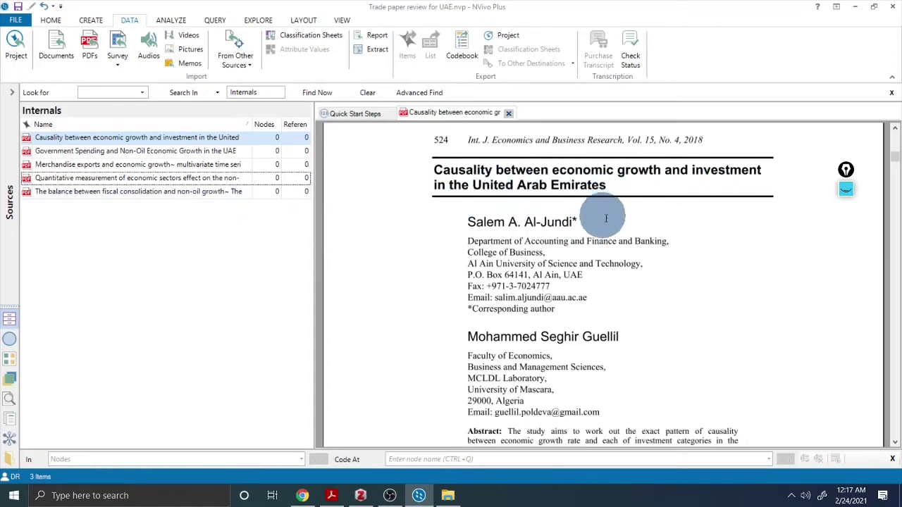
scroll(606, 225, down, 10)
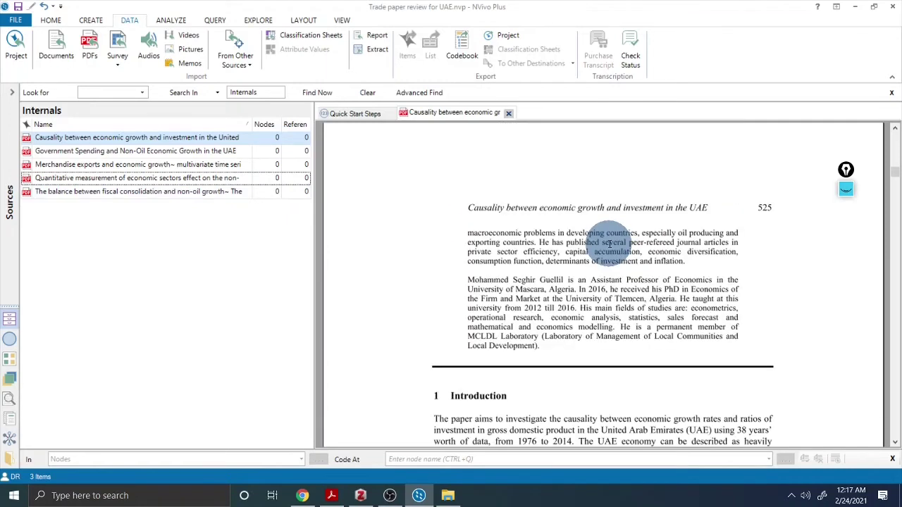
scroll(610, 243, down, 3)
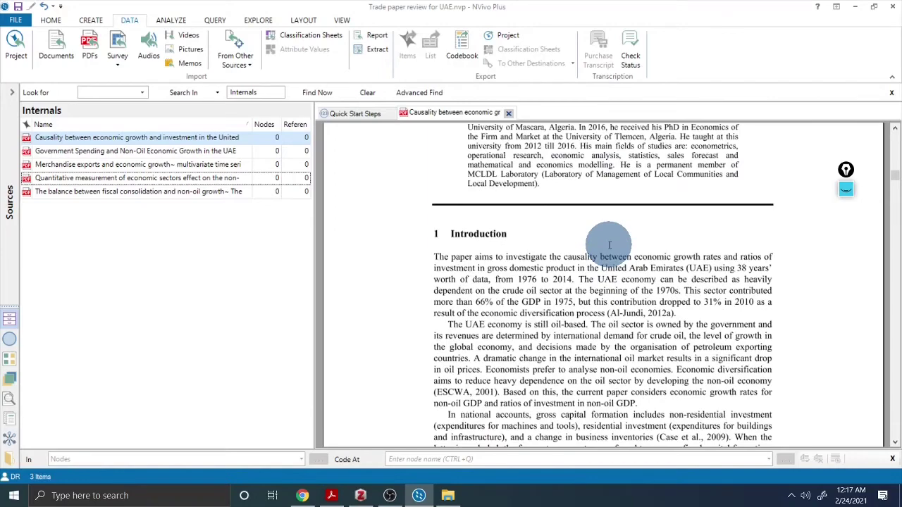
scroll(609, 244, down, 2)
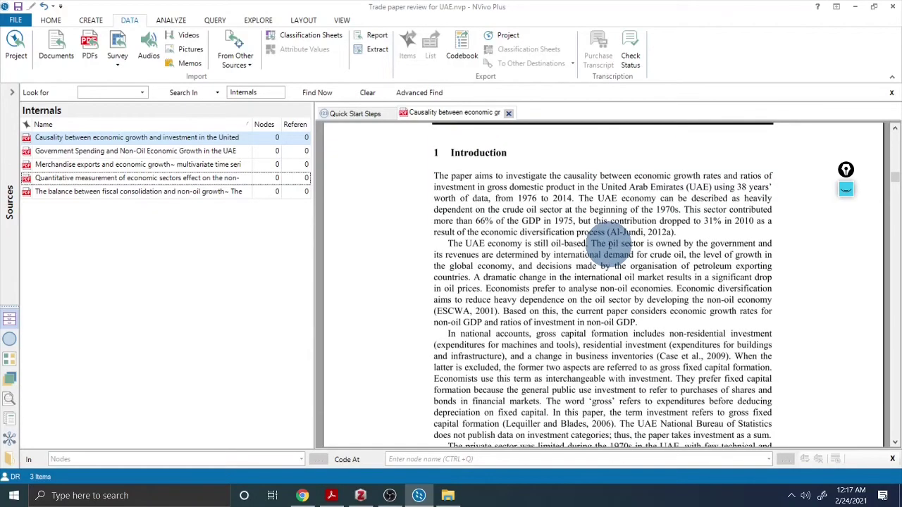
scroll(609, 246, down, 20)
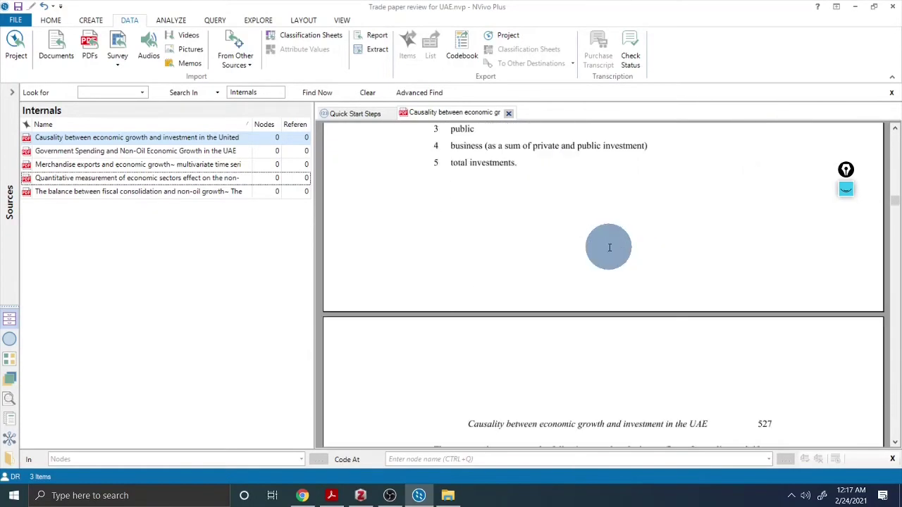
scroll(609, 245, down, 9)
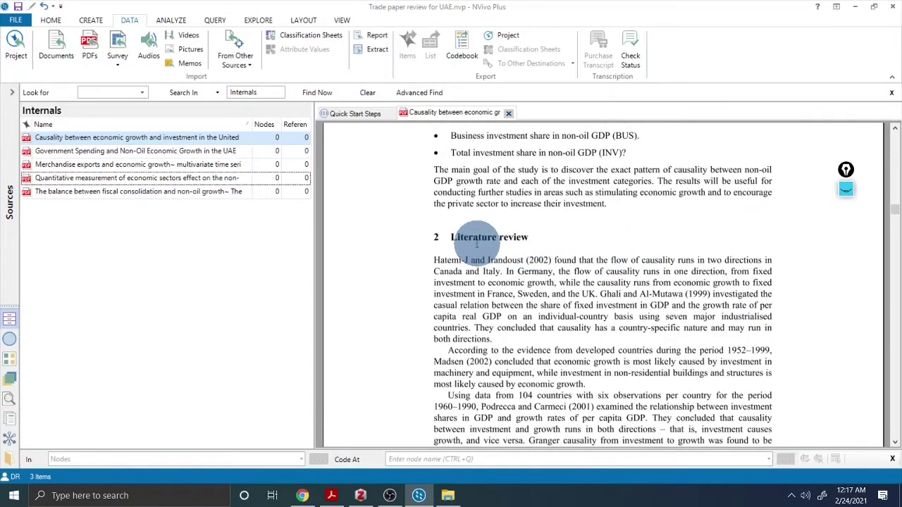
scroll(604, 233, down, 2)
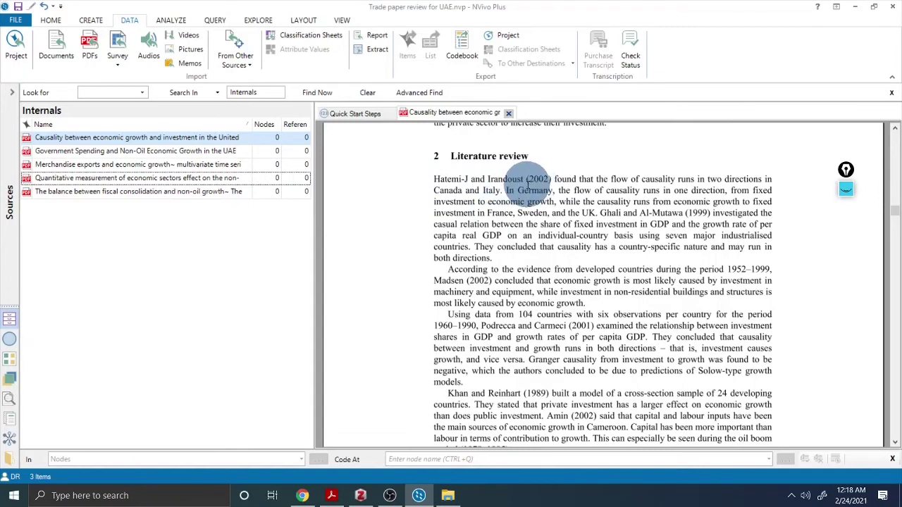
Step: Code the opening Literature review passage, up to "investment to economic growth,", at the economic growth node
drag(432, 181, 557, 203)
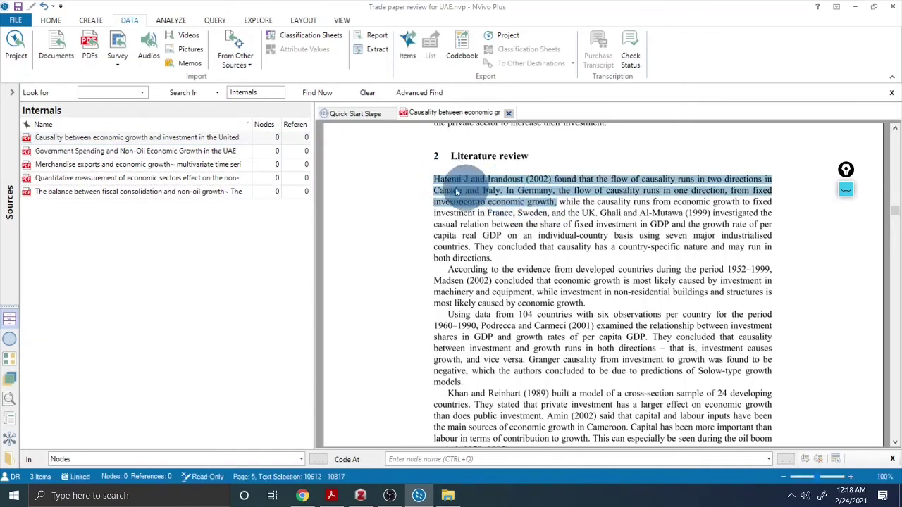
right_click(503, 187)
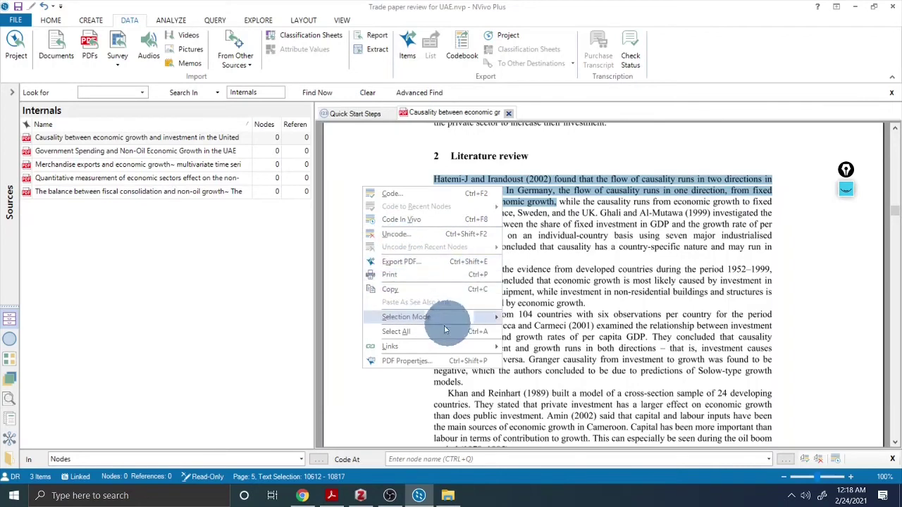
mouse_move(437, 316)
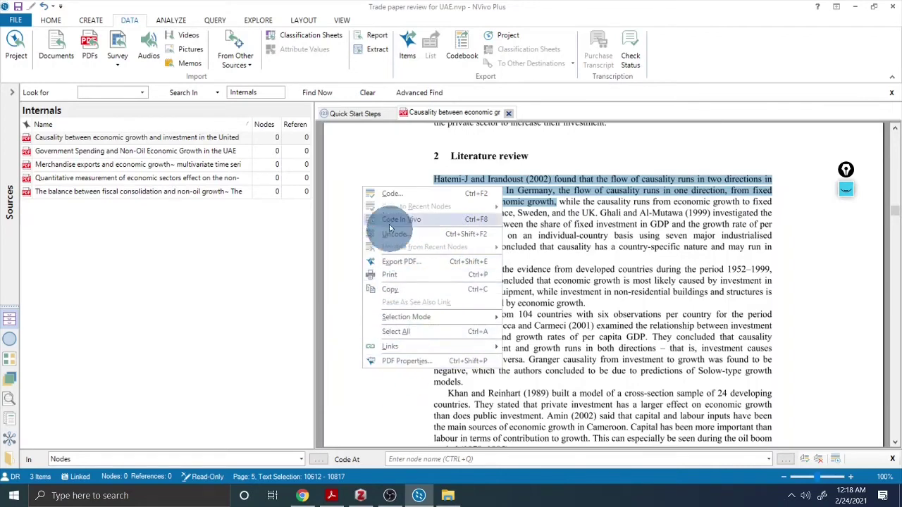
click(386, 194)
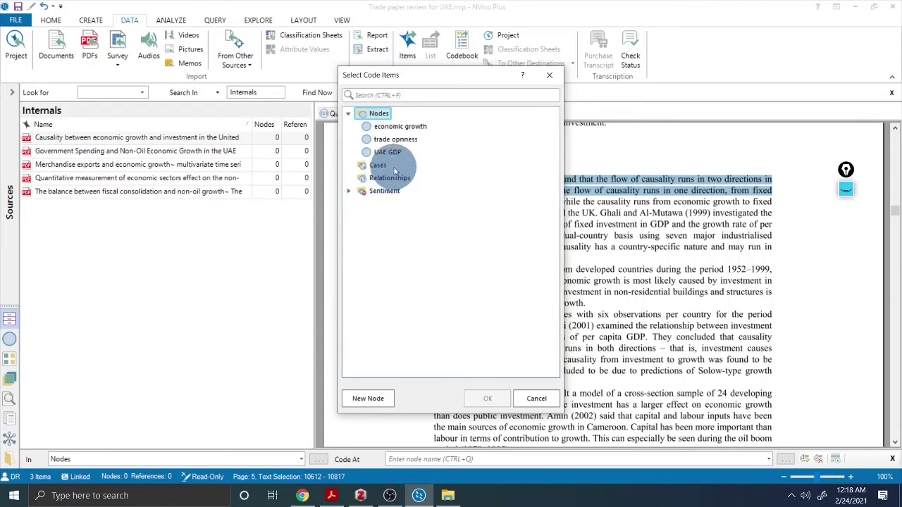
click(399, 127)
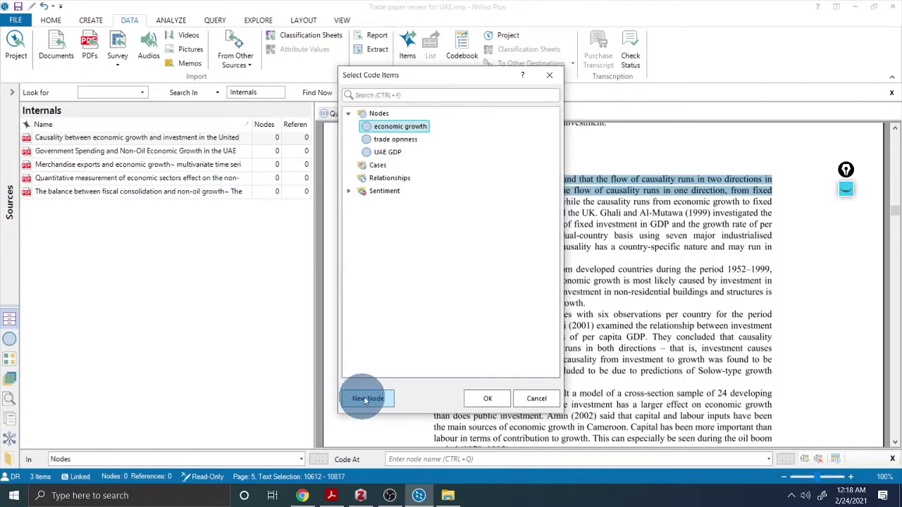
click(485, 401)
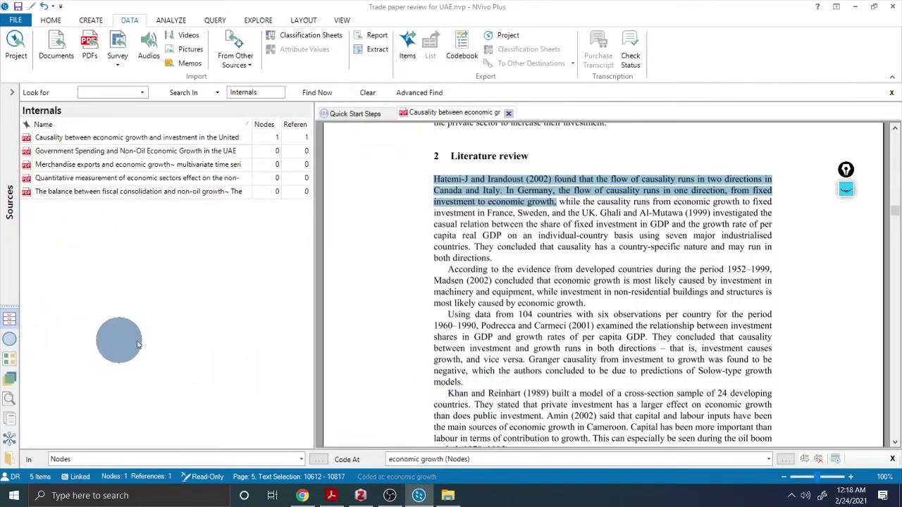
Step: Open the Government Spending and Non-Oil Economic Growth paper and look through its abstract and introduction to locate the Literature Review section
double_click(138, 153)
scroll(525, 243, down, 3)
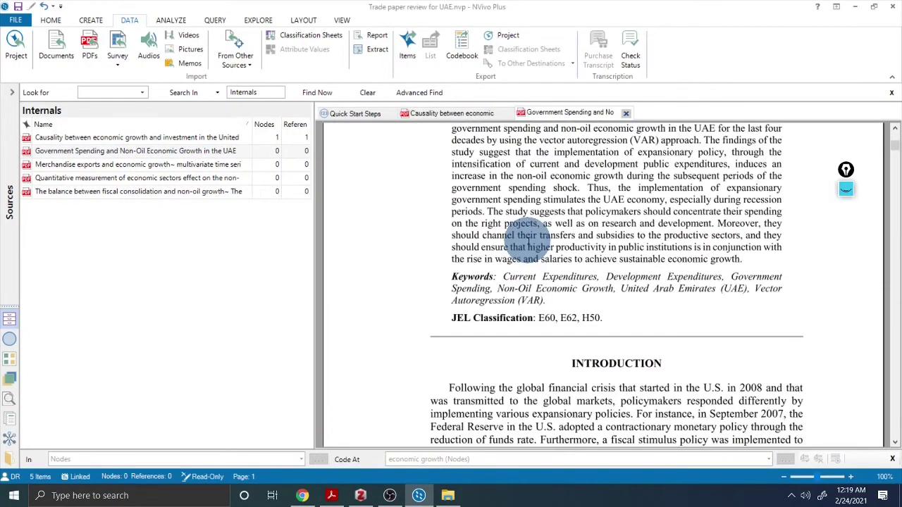
scroll(527, 239, down, 2)
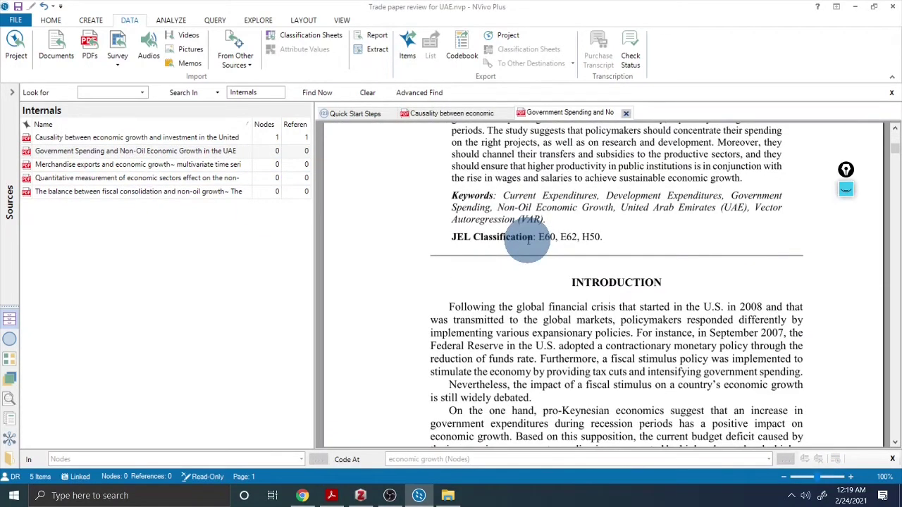
scroll(528, 240, down, 4)
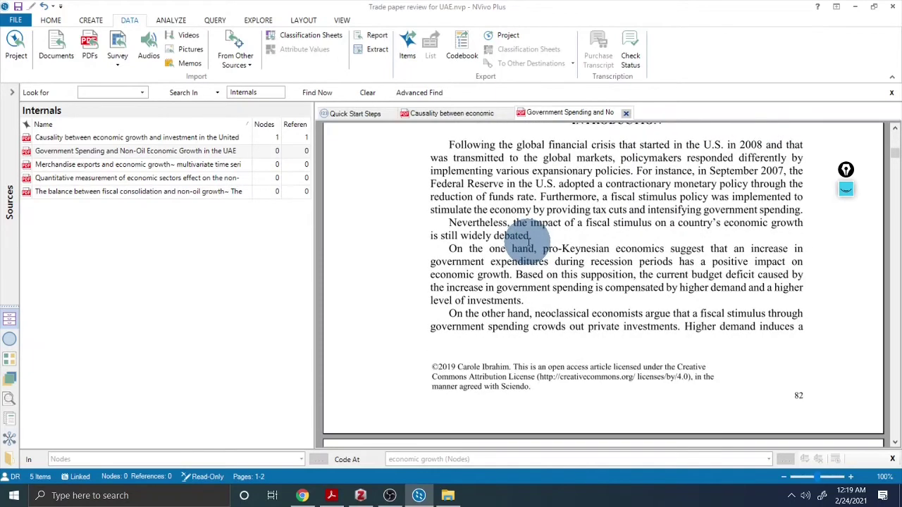
scroll(529, 240, up, 2)
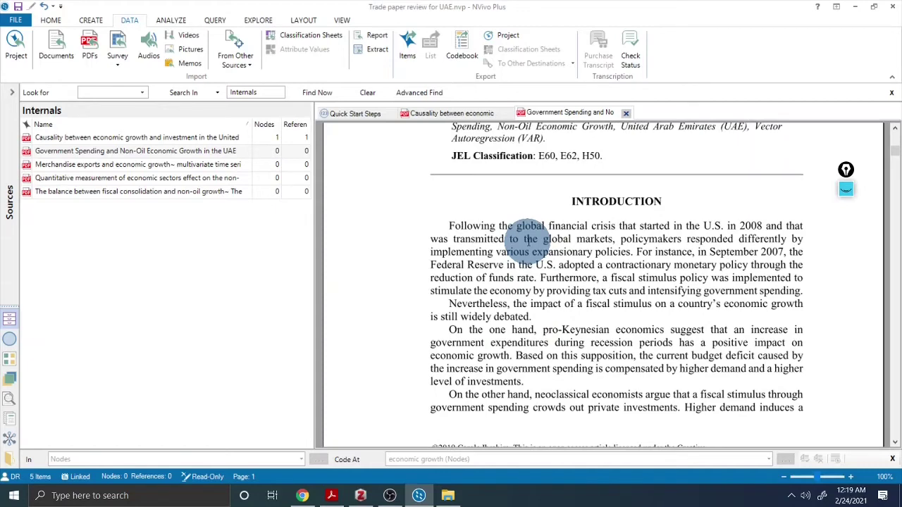
scroll(564, 282, down, 2)
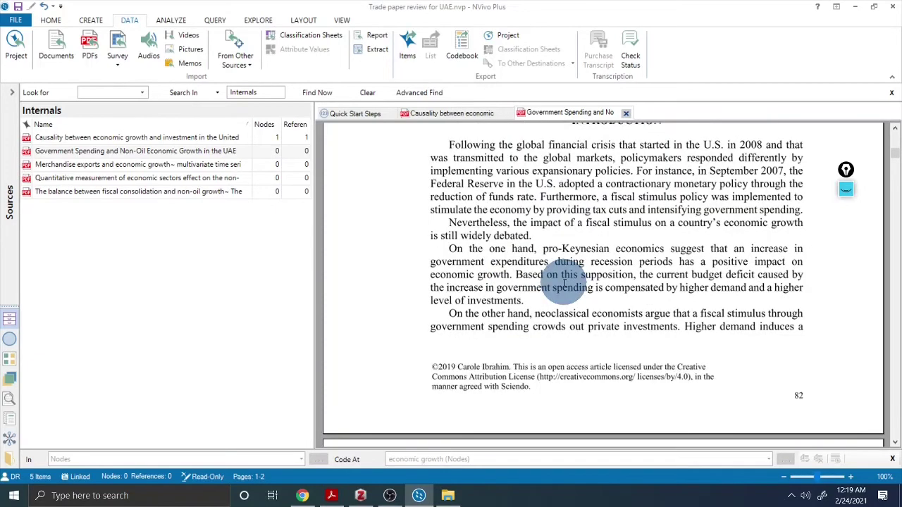
scroll(564, 284, down, 12)
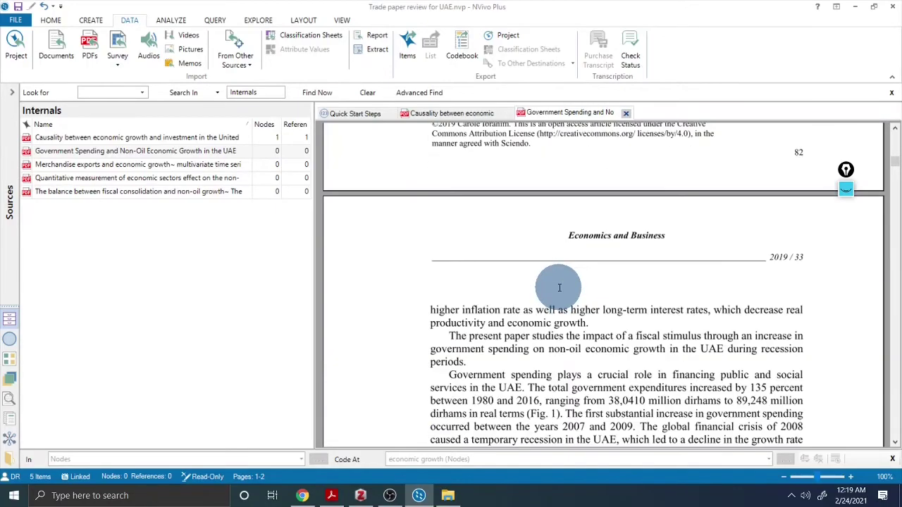
scroll(559, 289, down, 20)
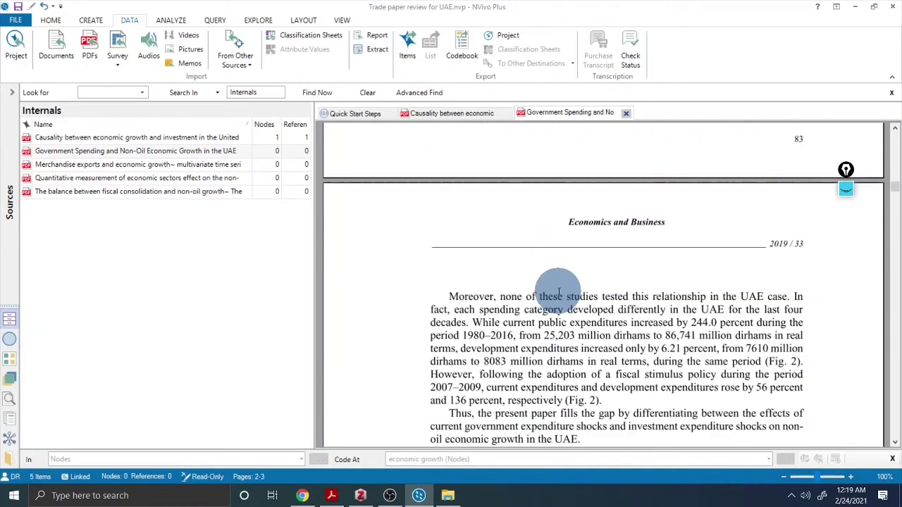
scroll(559, 293, down, 5)
scroll(559, 293, up, 8)
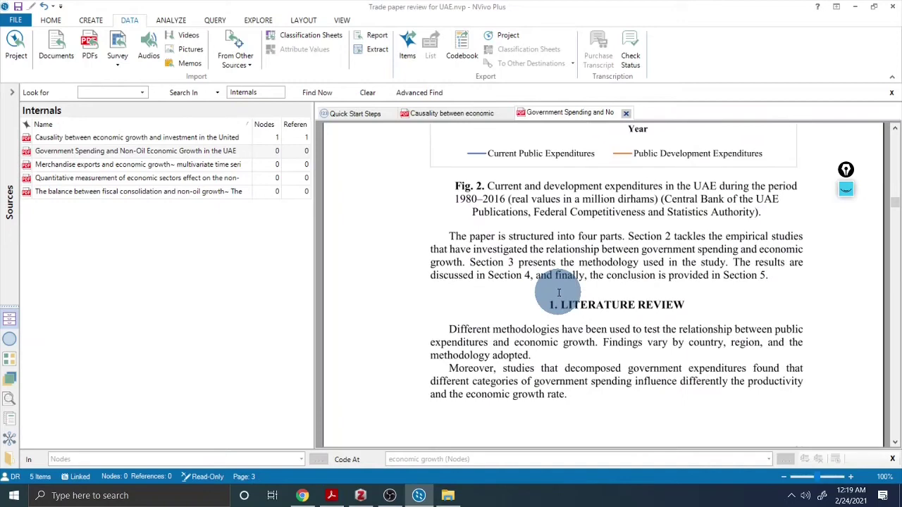
scroll(559, 292, down, 4)
scroll(559, 293, up, 3)
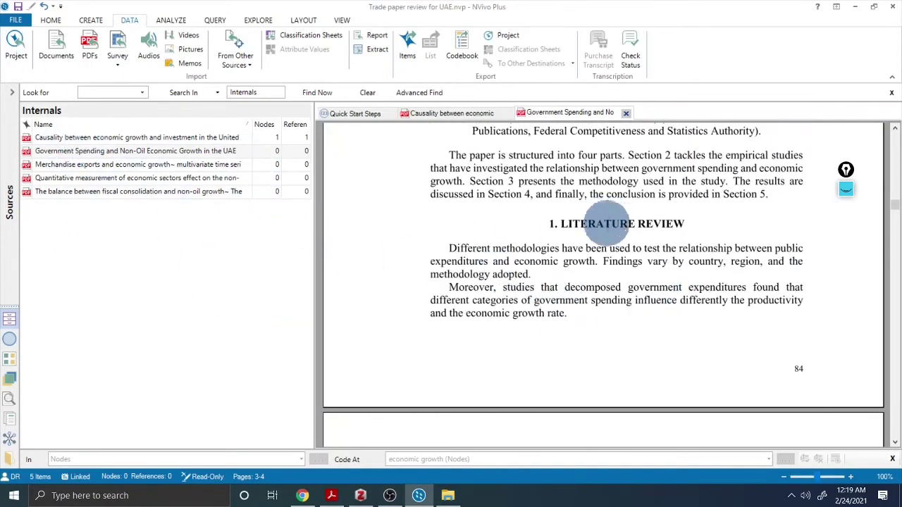
scroll(618, 275, down, 3)
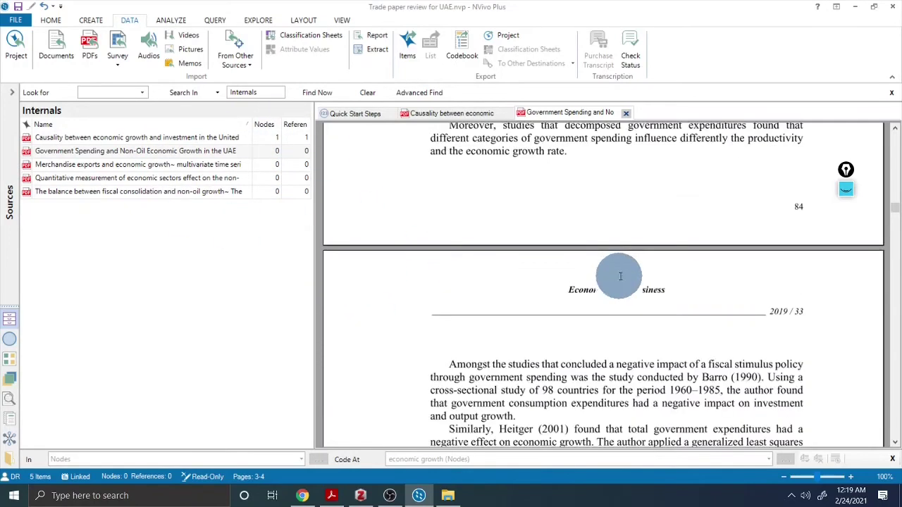
Step: Examine the studies summarised in the Literature Review for a passage that deals with the UAE's GDP
scroll(630, 268, up, 2)
scroll(638, 263, down, 4)
scroll(641, 275, down, 2)
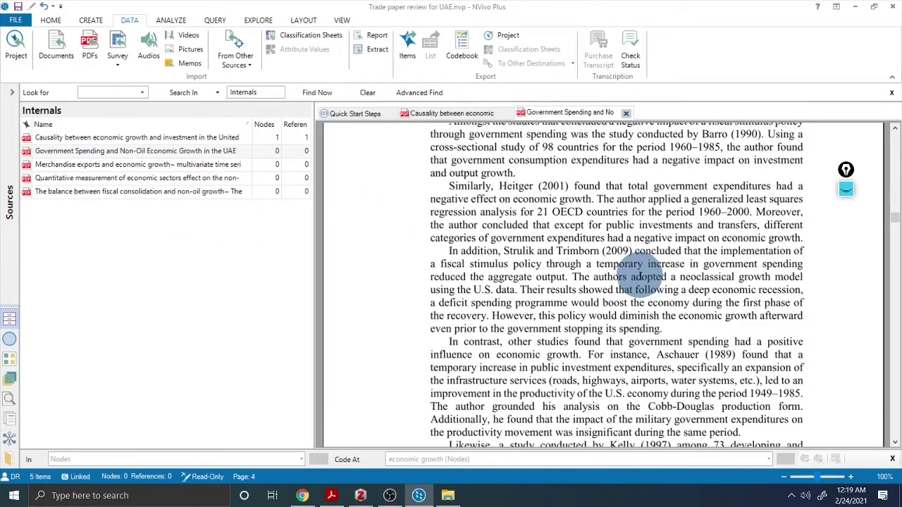
scroll(623, 266, up, 2)
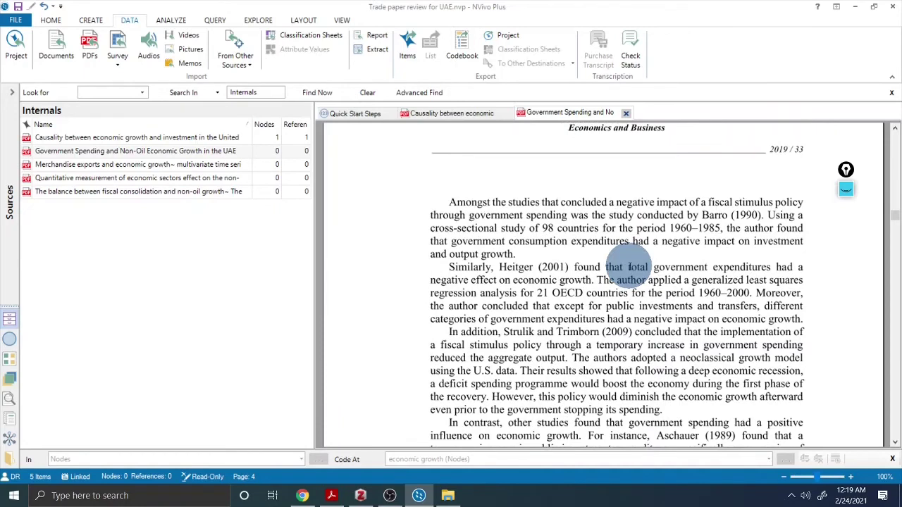
scroll(629, 268, down, 2)
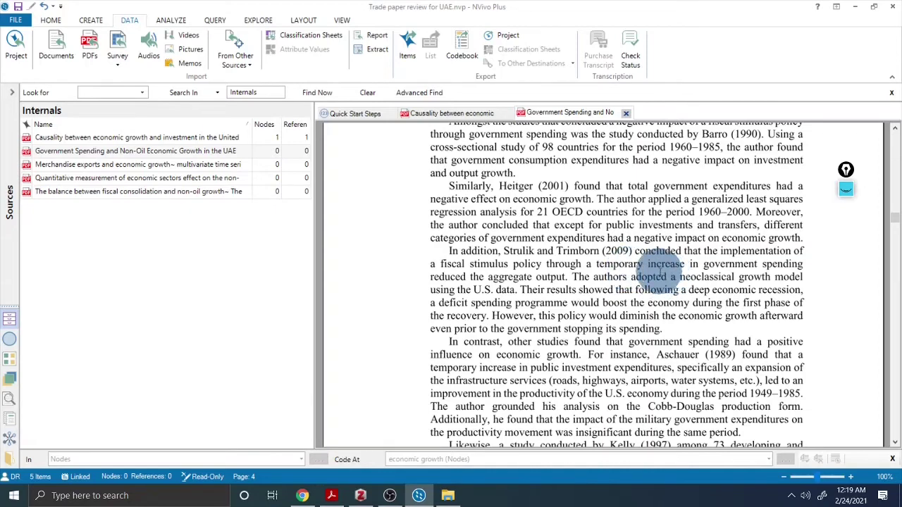
scroll(659, 282, down, 2)
scroll(588, 260, down, 2)
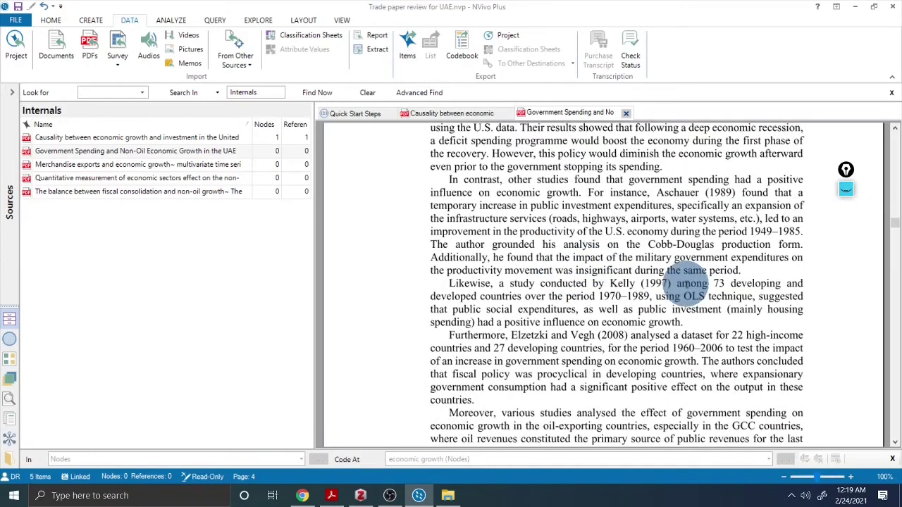
scroll(684, 278, down, 9)
scroll(683, 284, down, 10)
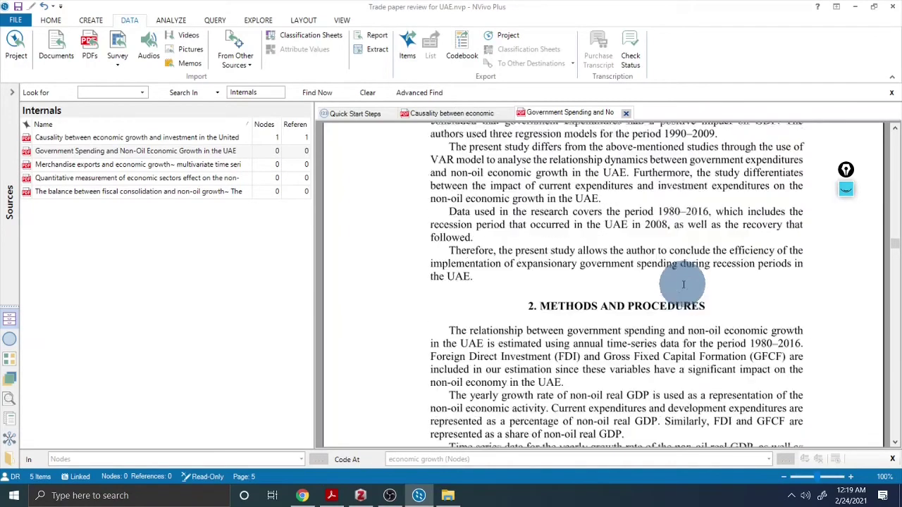
scroll(682, 284, up, 2)
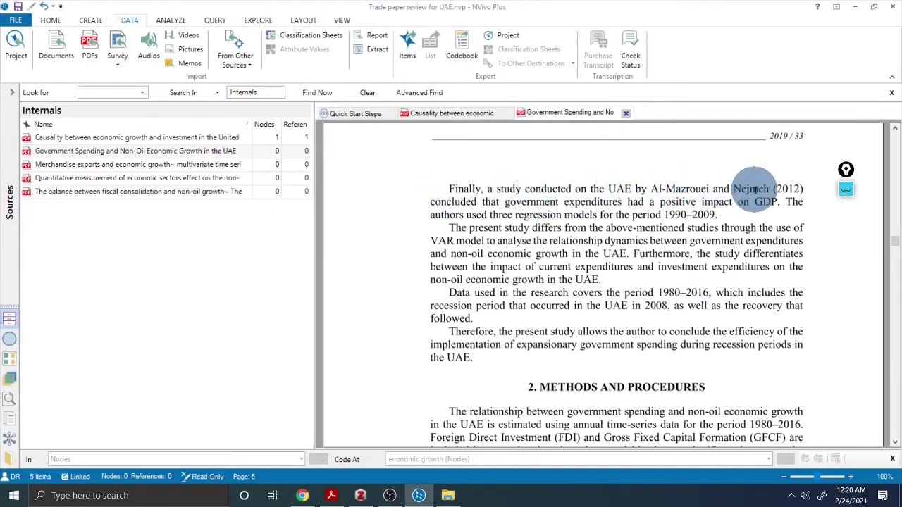
Step: Code the passage from "a study conducted on the UAE" to "had a positive impact on GDP" at the UAE GDP node
double_click(619, 188)
double_click(766, 202)
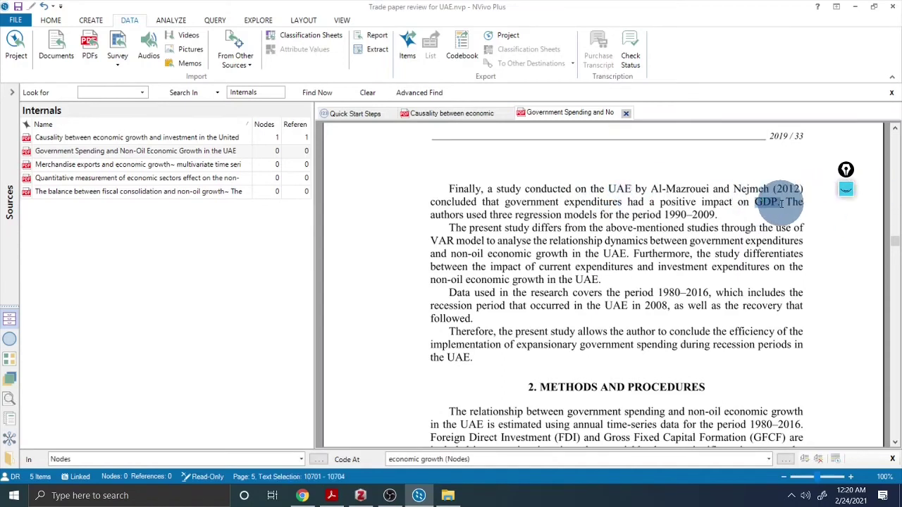
double_click(489, 189)
drag(491, 191, 779, 206)
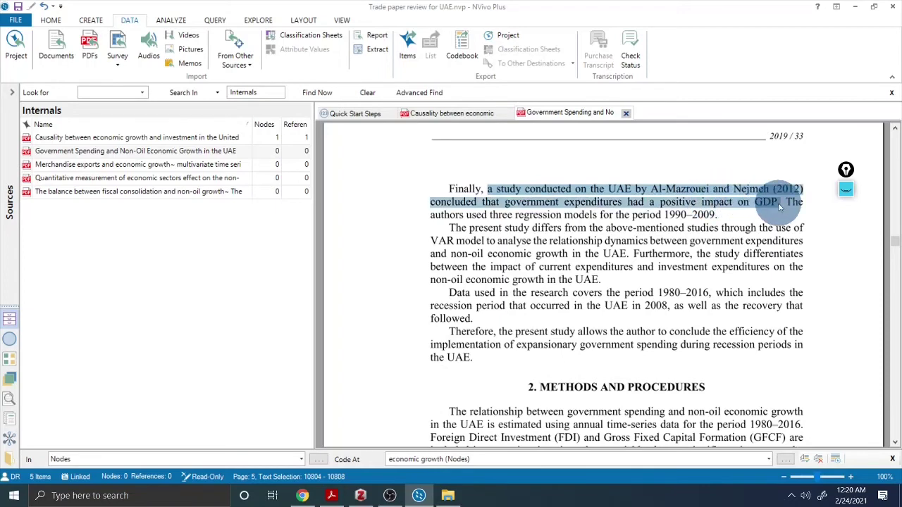
right_click(637, 196)
click(534, 202)
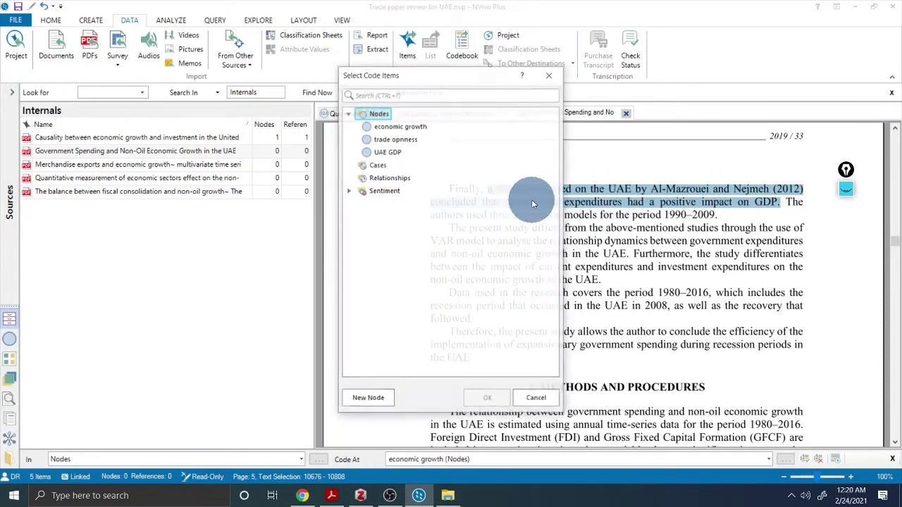
click(380, 153)
click(487, 399)
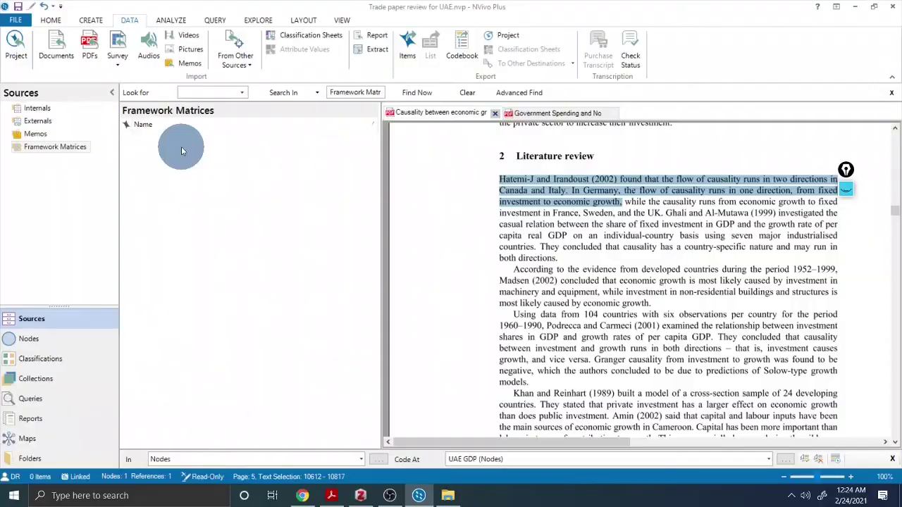
right_click(181, 146)
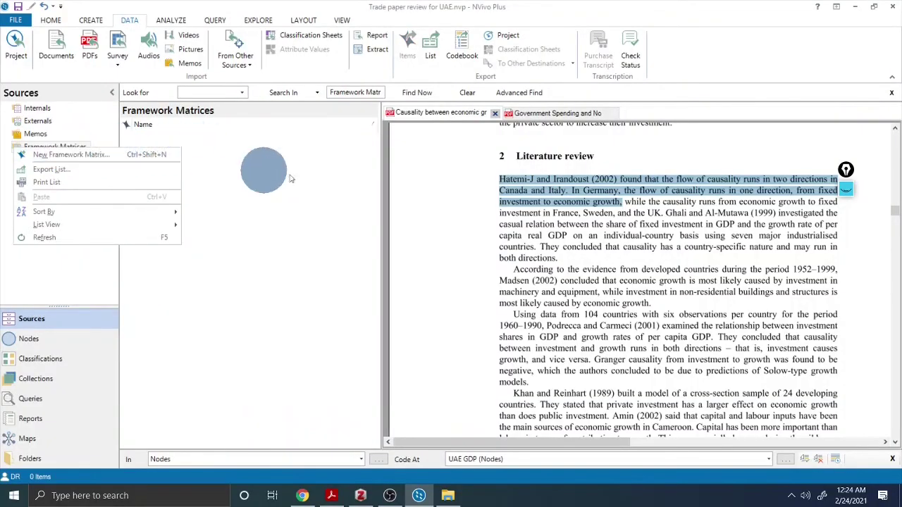
click(258, 169)
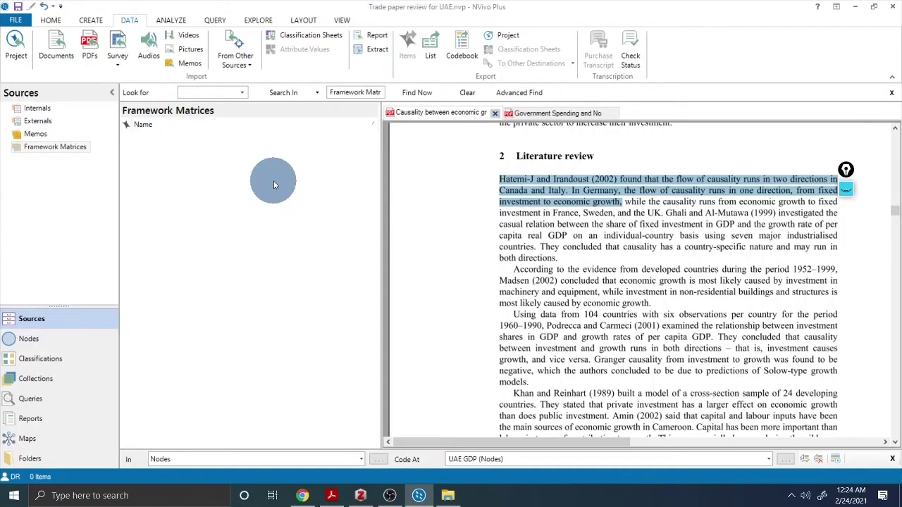
right_click(226, 174)
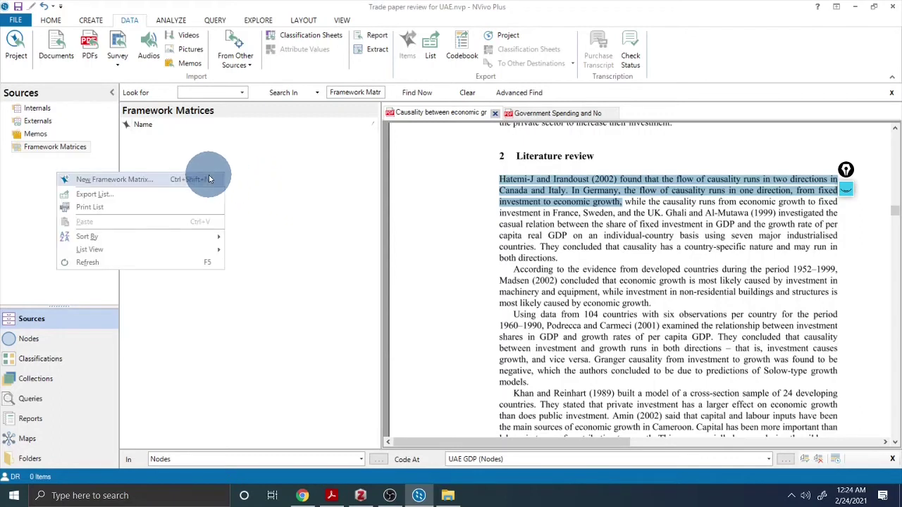
click(313, 171)
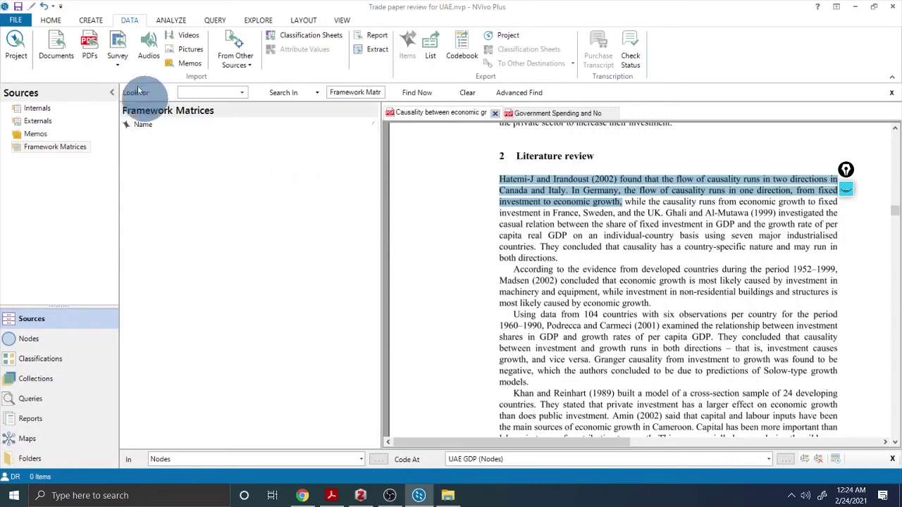
click(41, 109)
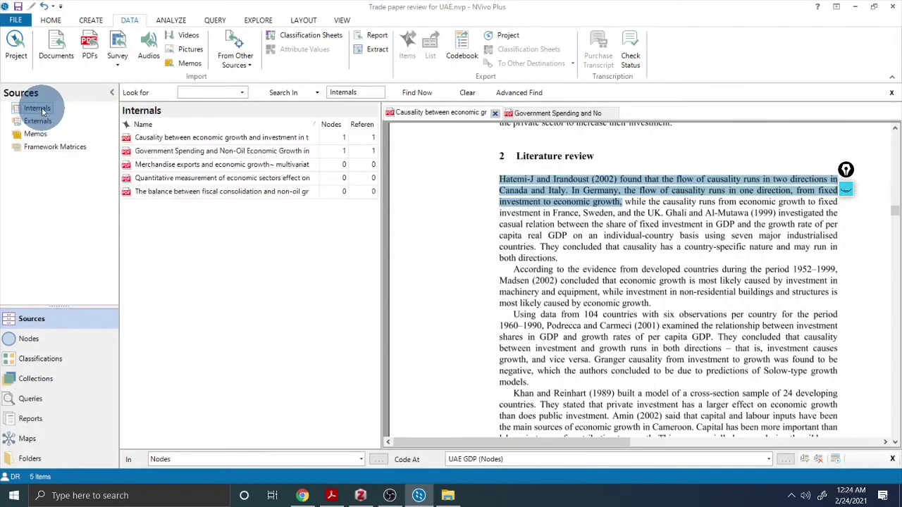
click(171, 139)
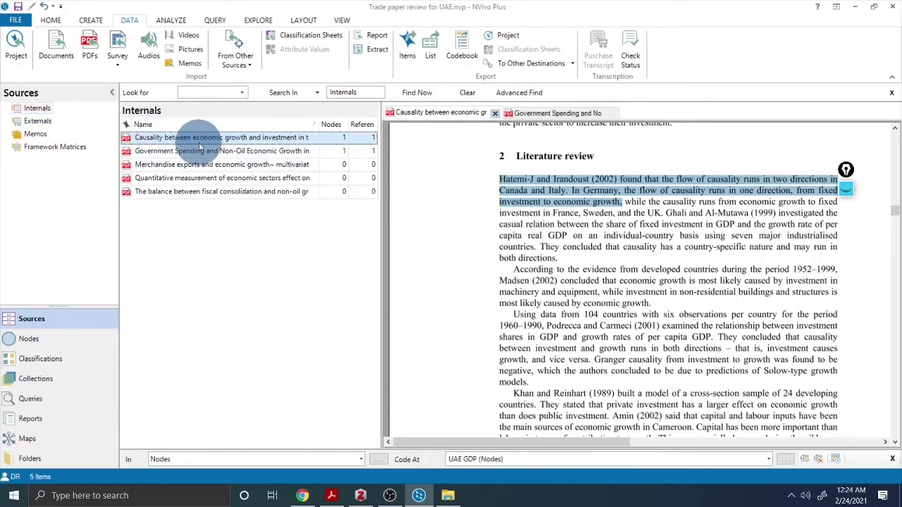
right_click(200, 144)
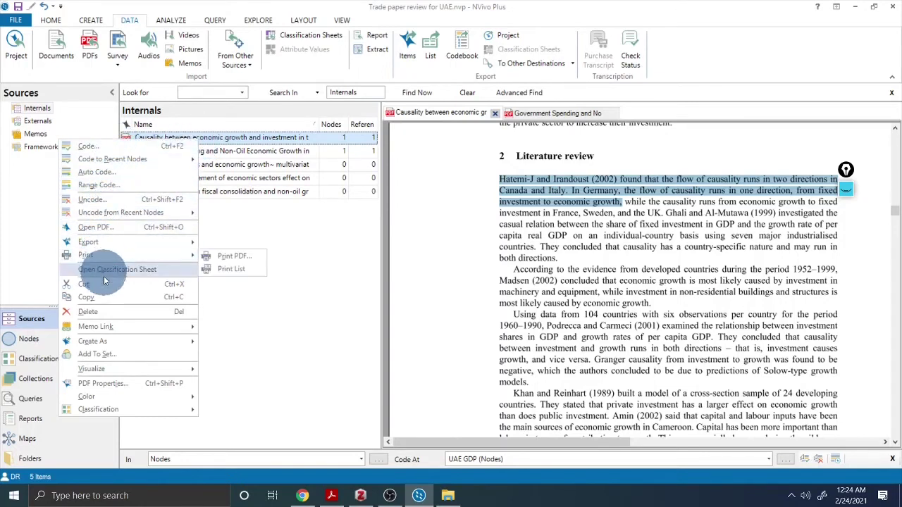
click(258, 255)
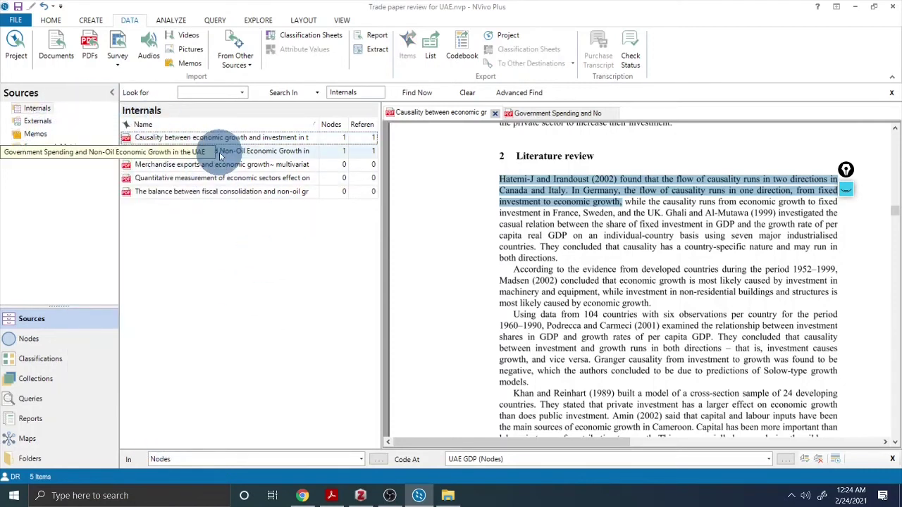
Step: Start a new framework matrix in the Framework Matrices folder and show its Rows settings
click(25, 146)
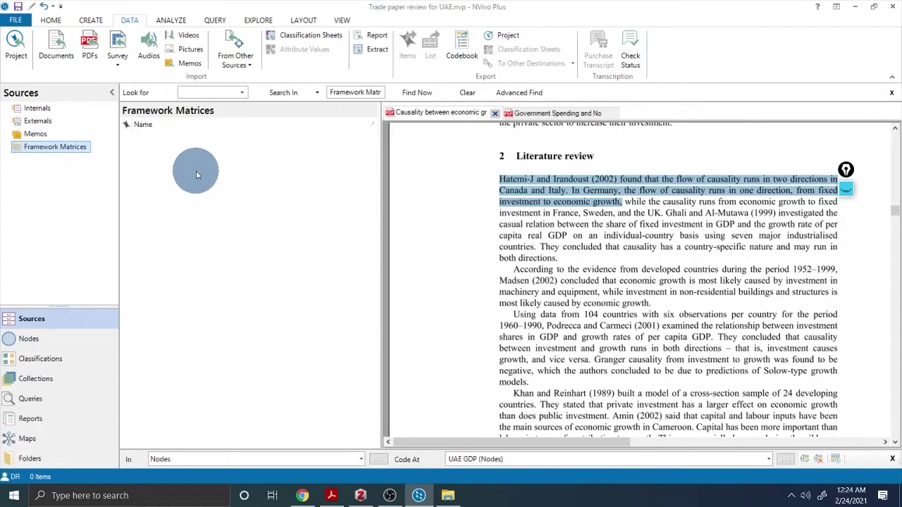
right_click(227, 163)
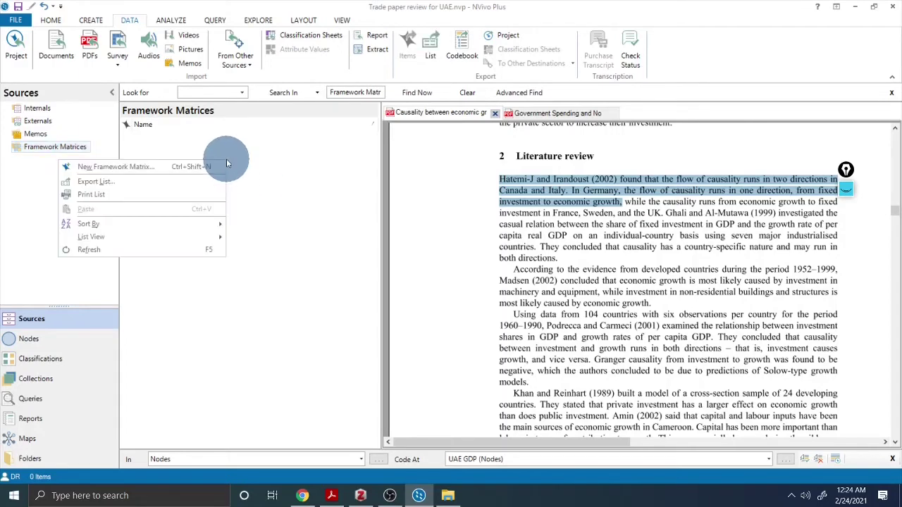
click(171, 166)
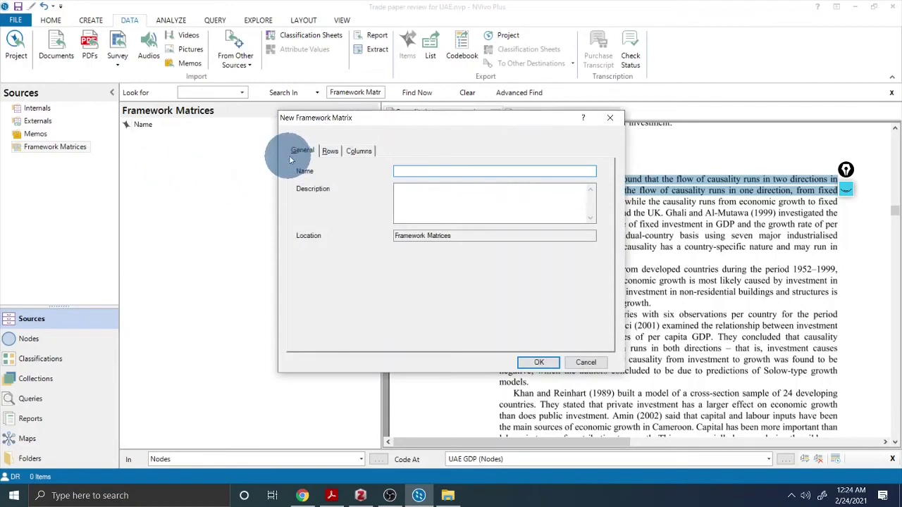
click(329, 152)
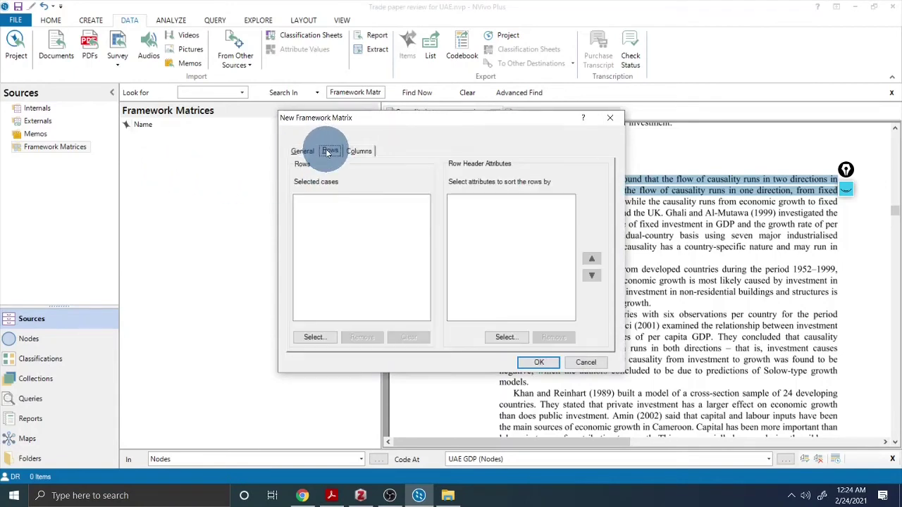
click(314, 337)
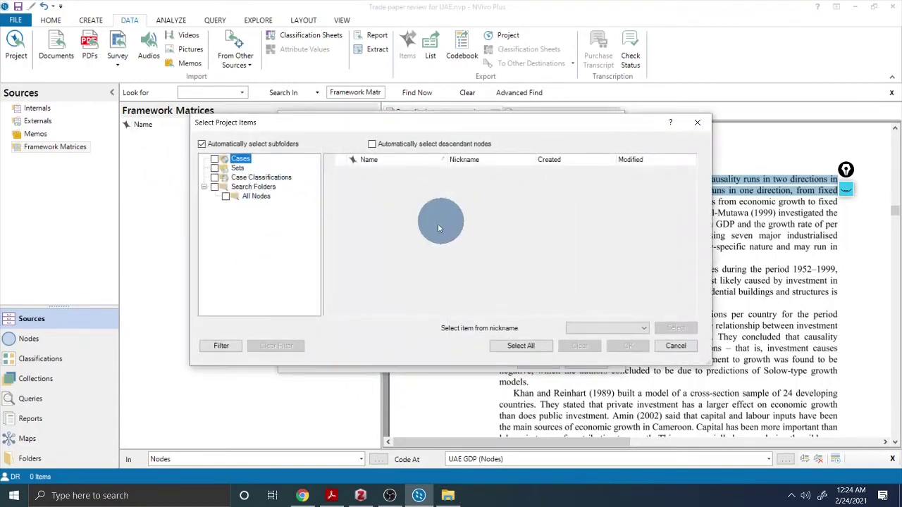
click(214, 178)
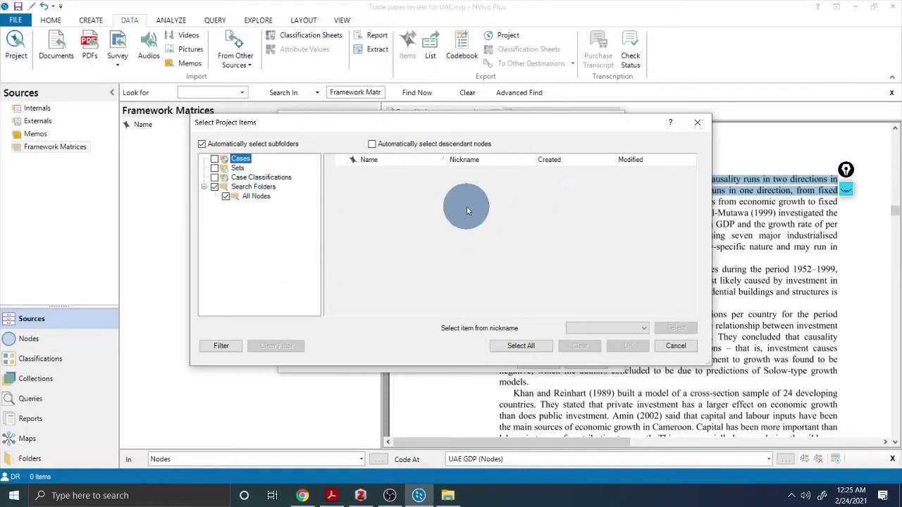
click(676, 345)
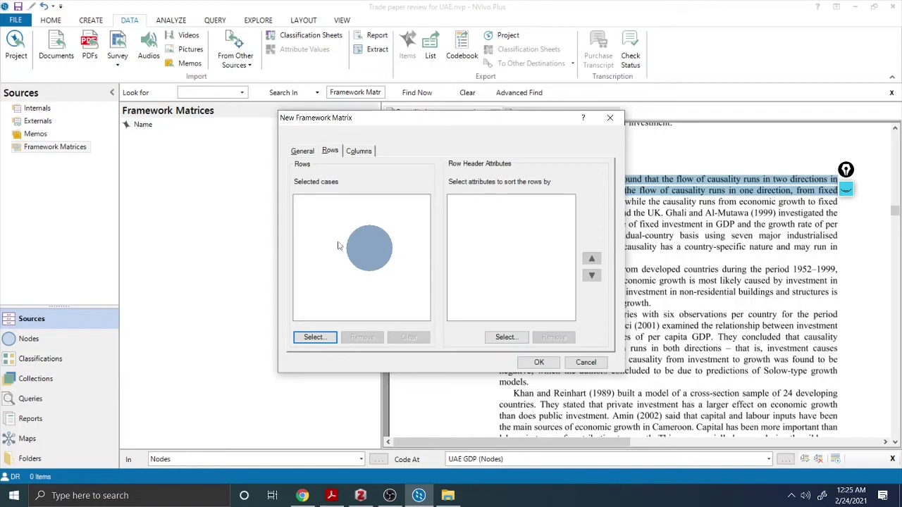
Step: Check the Columns and Rows settings of the new framework matrix and discard it
click(358, 150)
click(329, 152)
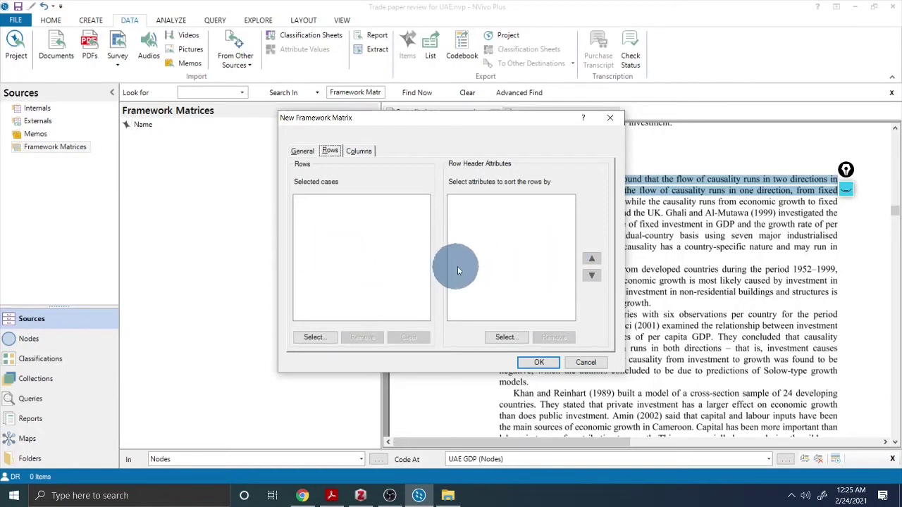
click(587, 362)
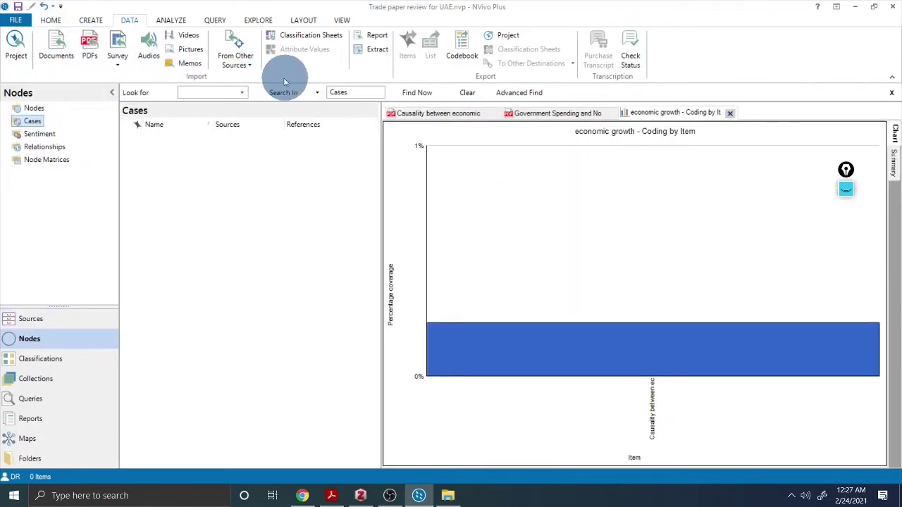
Step: Show the project's Nodes list and look through the export and visualization options for the economic growth node
click(33, 110)
right_click(203, 141)
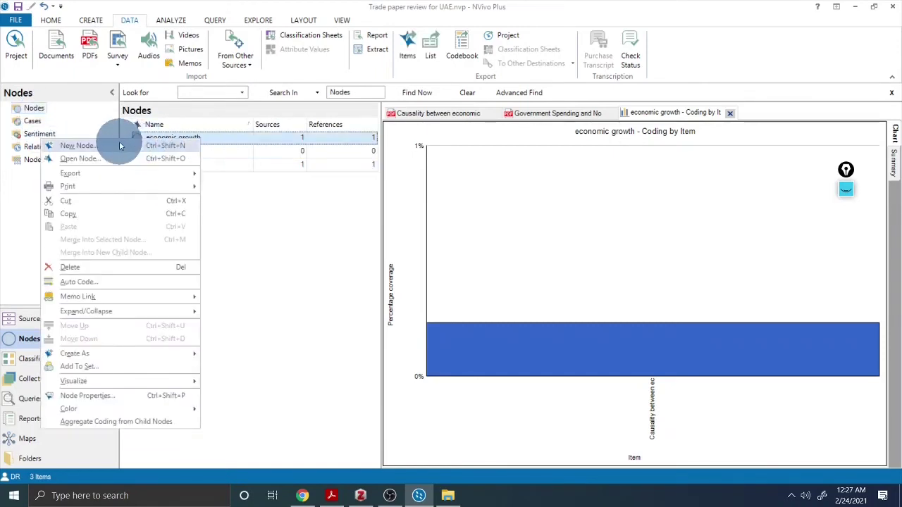
mouse_move(99, 174)
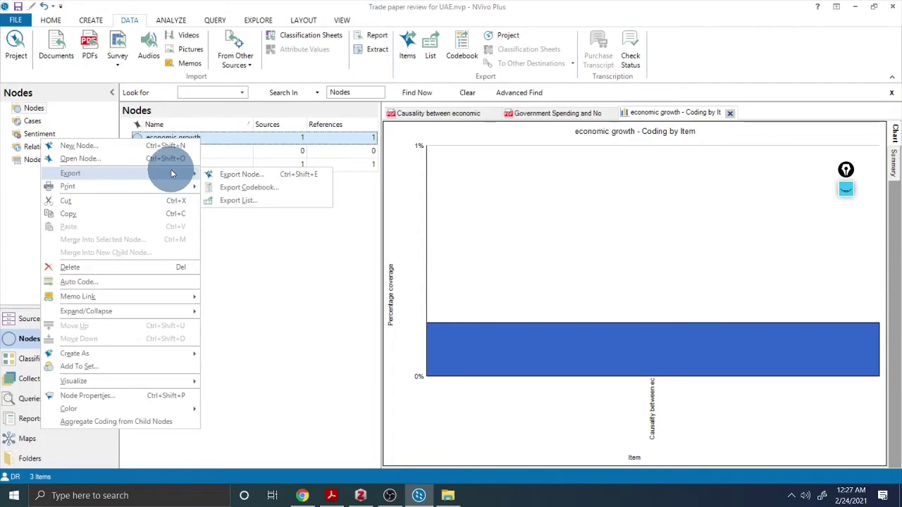
mouse_move(189, 380)
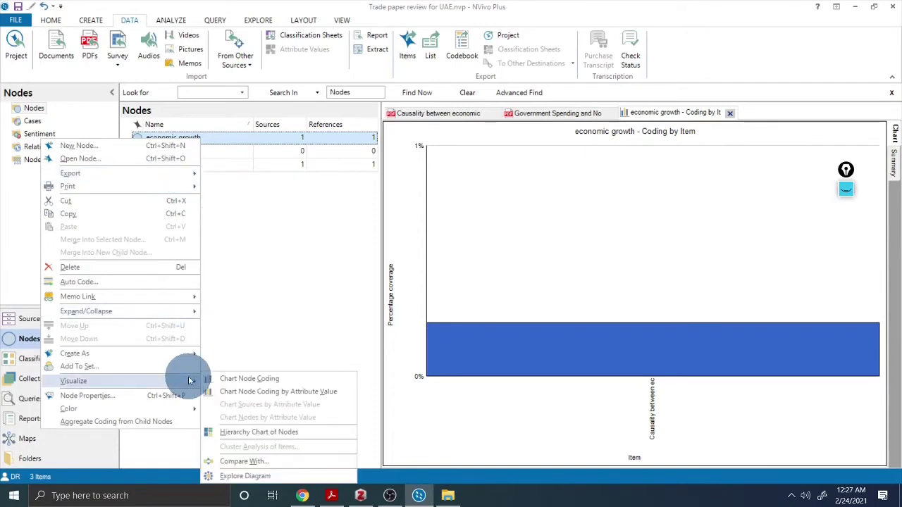
click(277, 301)
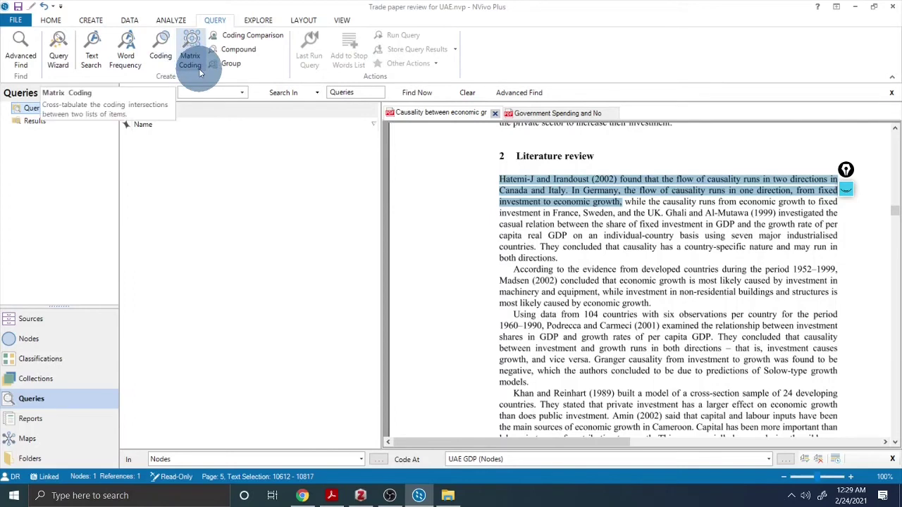
Step: Run a word frequency query on all sources for the 1000 most frequent exact-match words of at least 3 letters
click(126, 60)
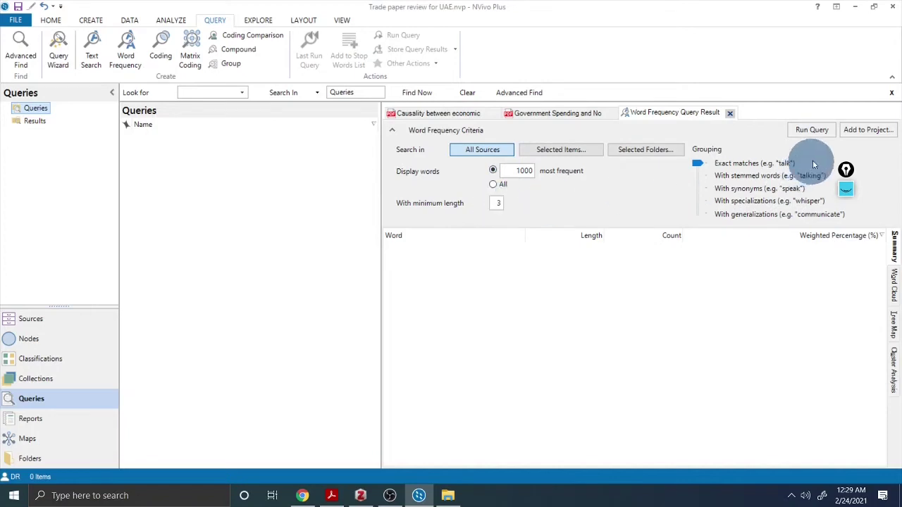
click(814, 131)
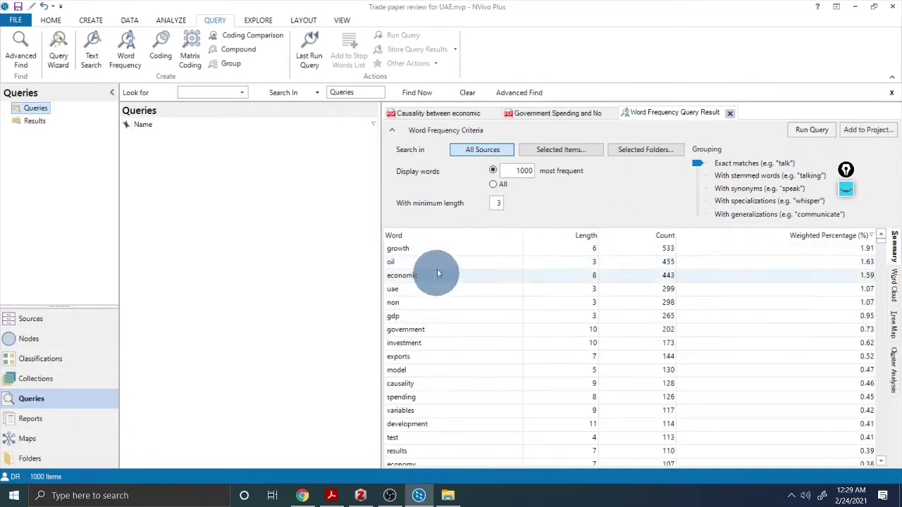
scroll(471, 298, down, 2)
scroll(450, 267, up, 2)
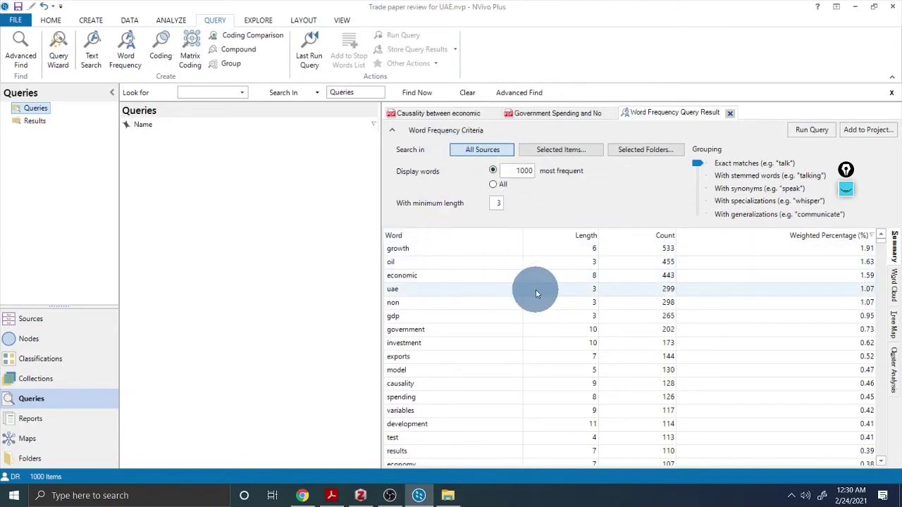
Step: Display the word frequency results as a word cloud and examine its most prominent terms
click(895, 288)
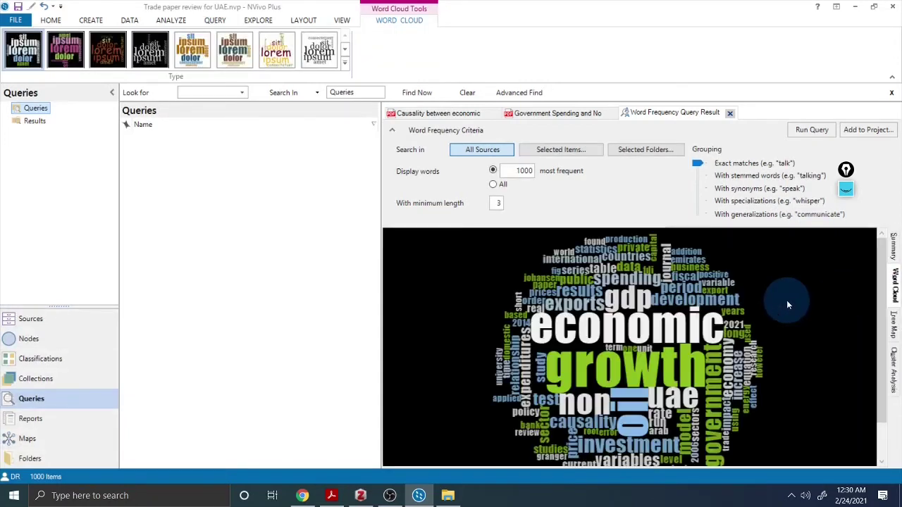
scroll(782, 300, down, 1)
scroll(782, 301, up, 1)
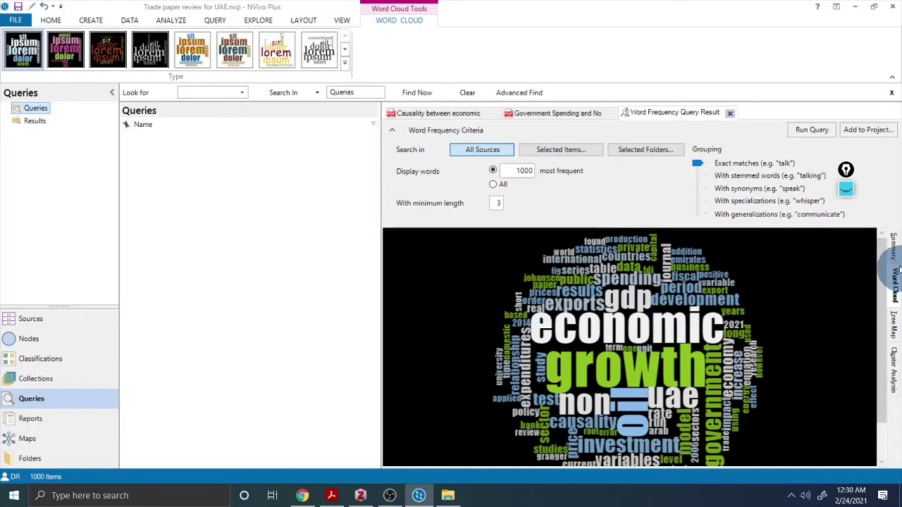
scroll(697, 383, down, 1)
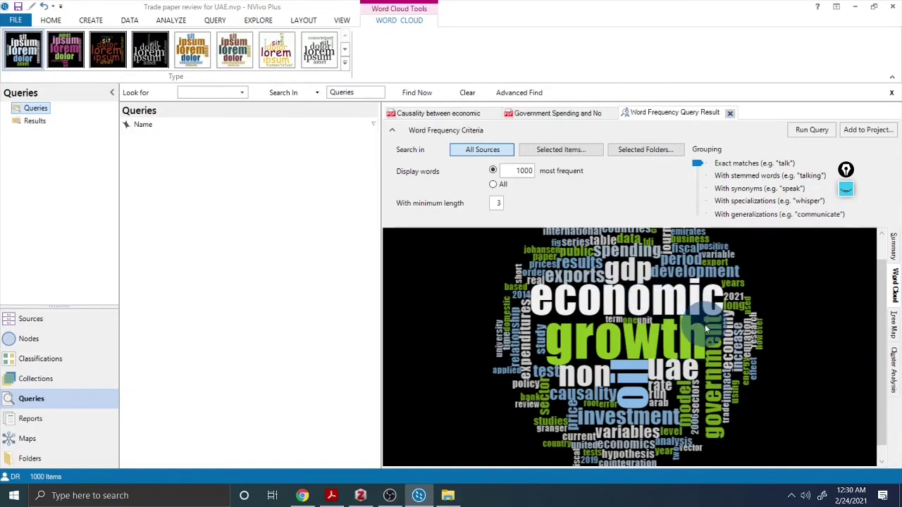
scroll(707, 328, up, 1)
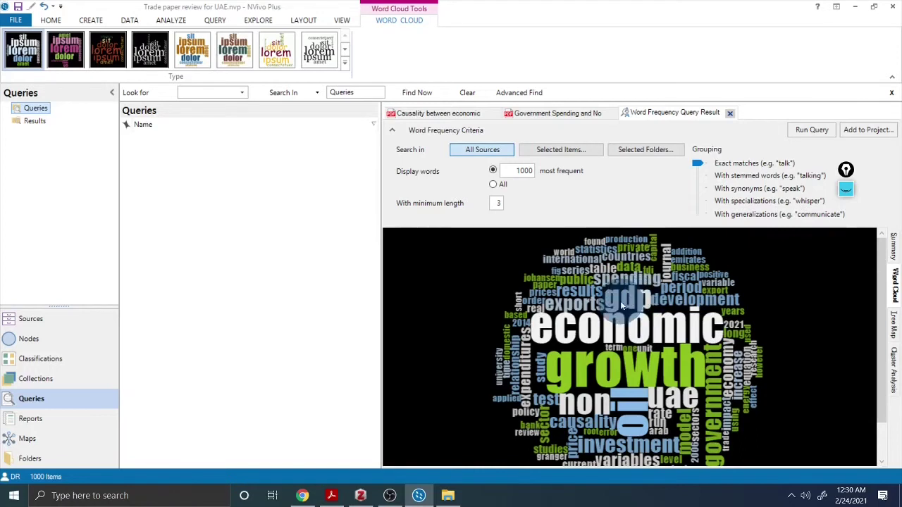
scroll(665, 365, down, 1)
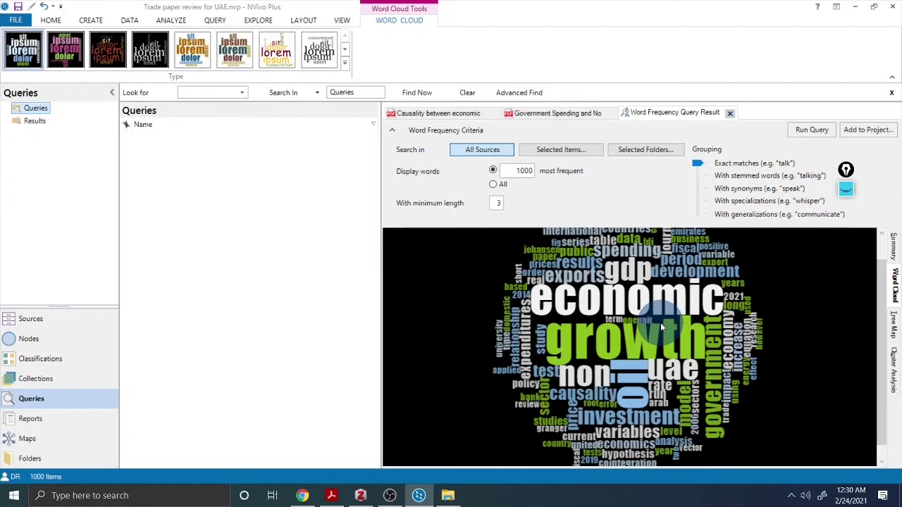
scroll(660, 331, up, 1)
scroll(660, 341, down, 1)
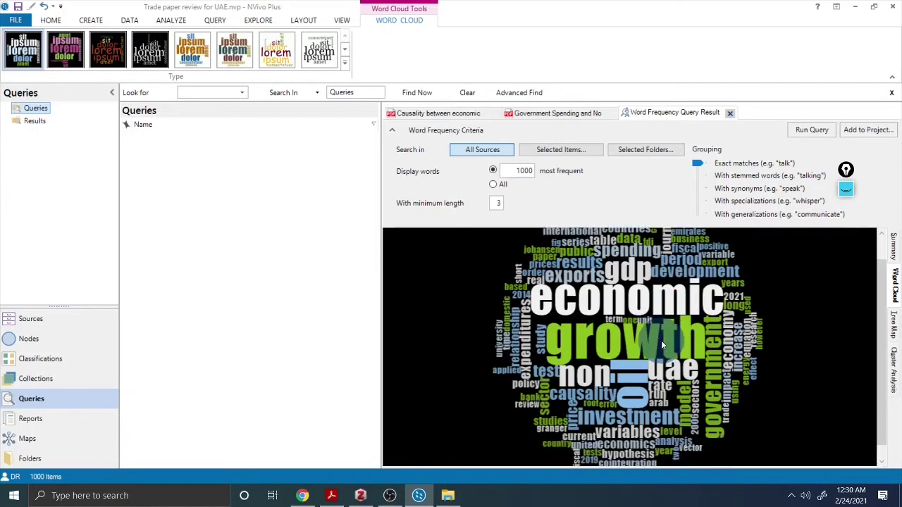
scroll(661, 340, up, 1)
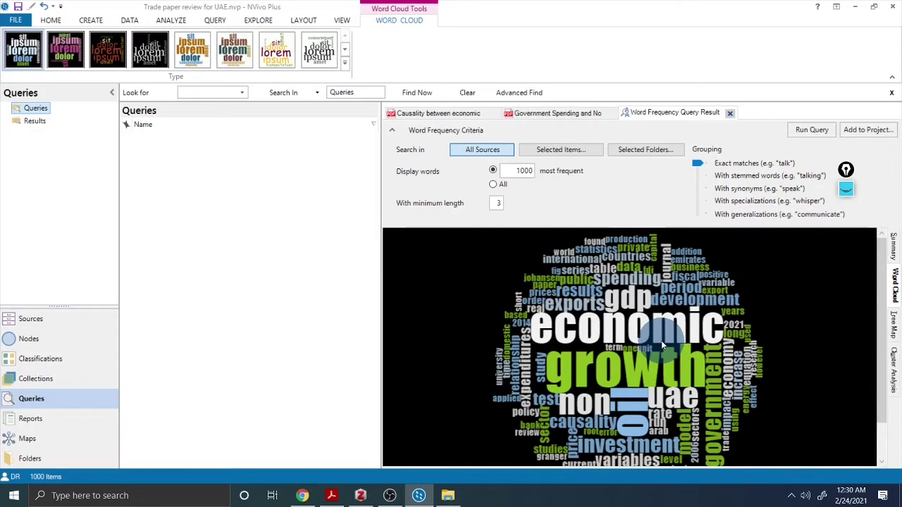
Step: View the word frequency results as a tree map and examine how the words group in the cluster analysis dendrogram
click(894, 324)
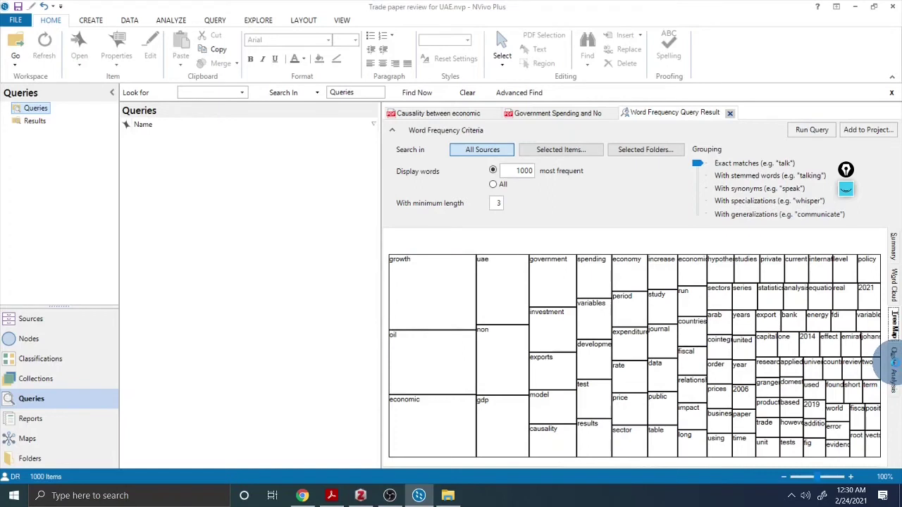
click(894, 381)
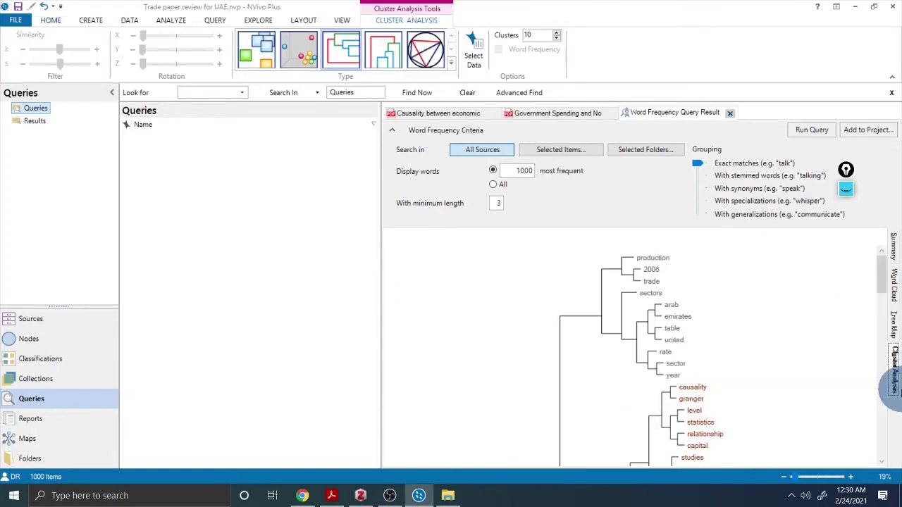
scroll(698, 310, down, 5)
scroll(710, 339, down, 10)
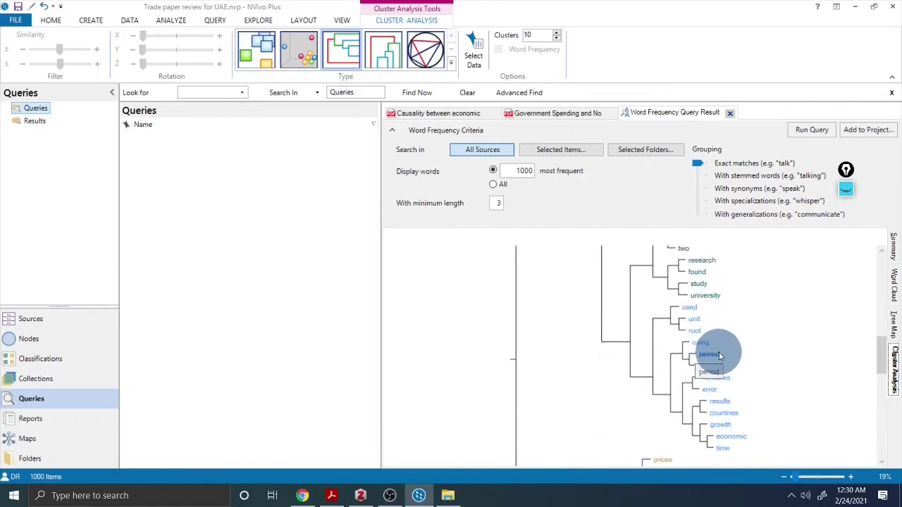
scroll(718, 356, down, 5)
scroll(720, 356, down, 1)
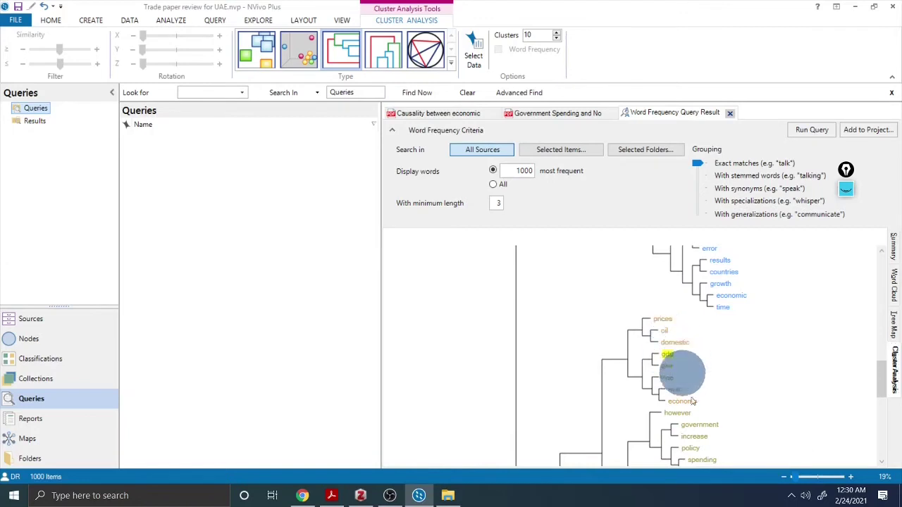
scroll(708, 377, down, 7)
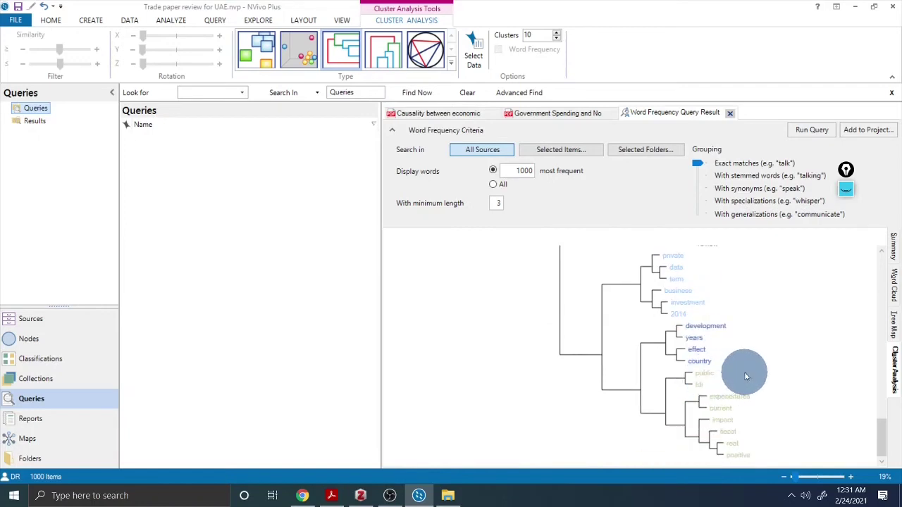
scroll(743, 371, up, 10)
scroll(748, 371, up, 8)
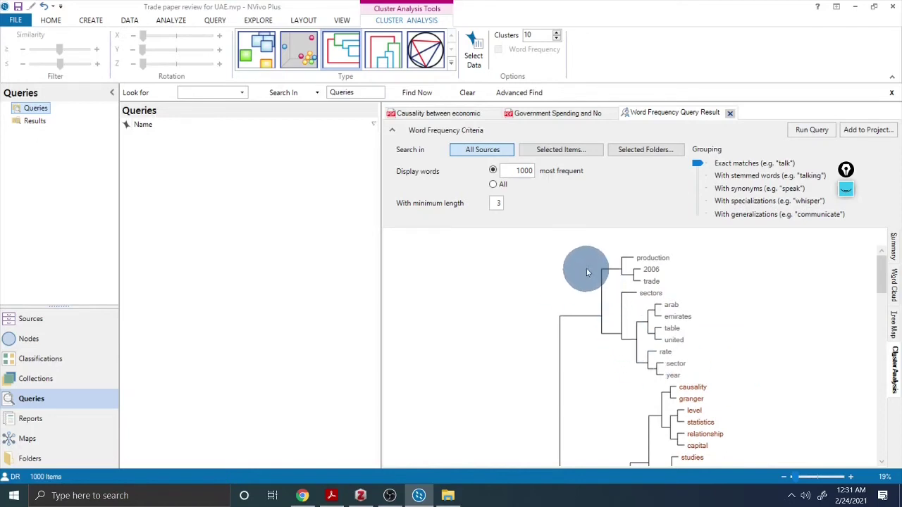
click(860, 132)
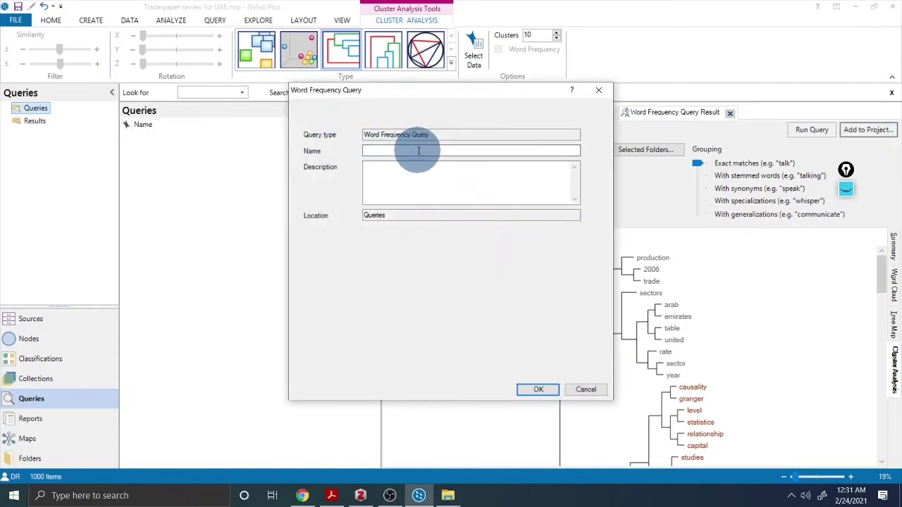
click(587, 390)
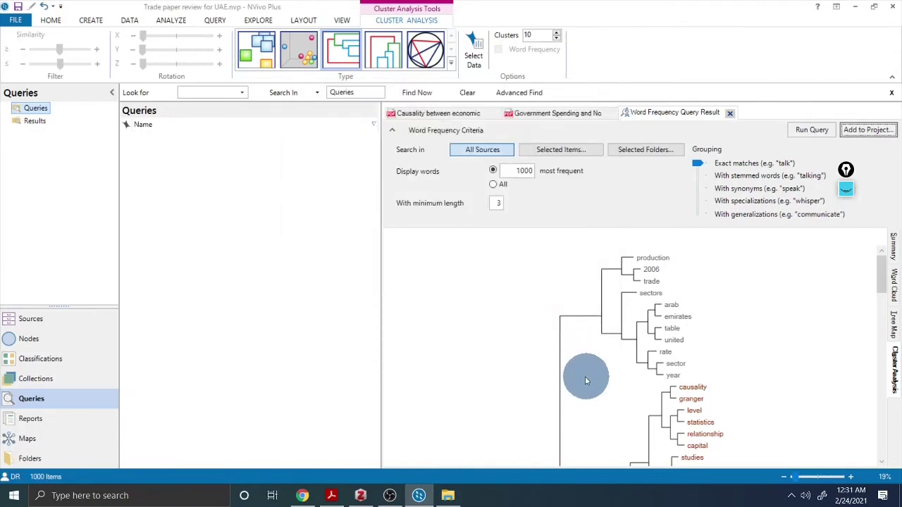
right_click(610, 283)
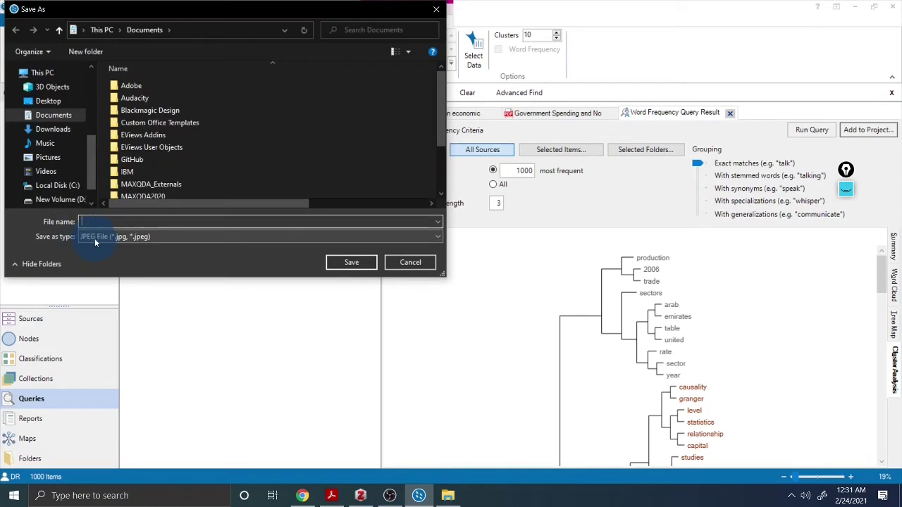
click(410, 262)
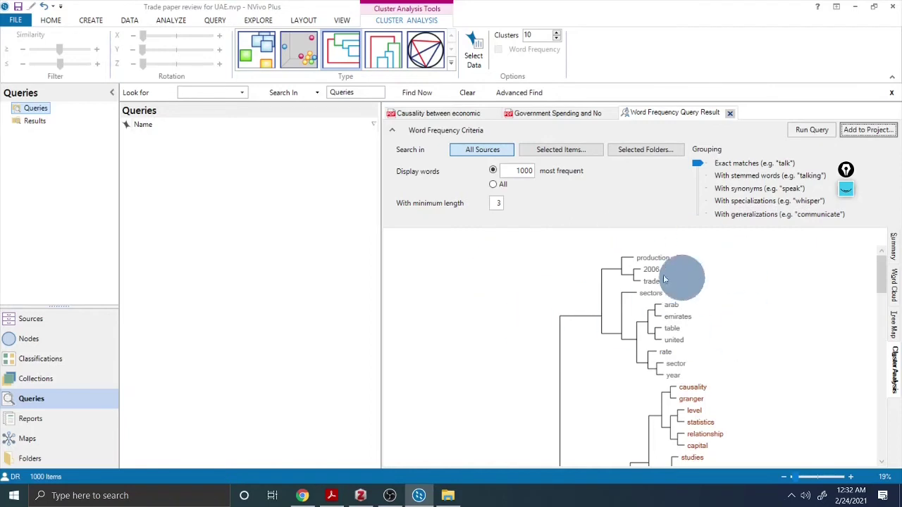
scroll(654, 288, down, 2)
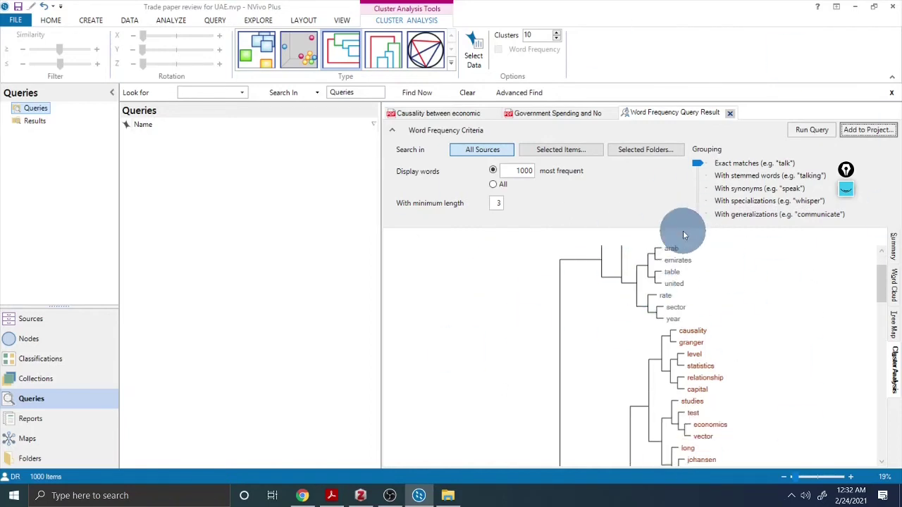
click(341, 22)
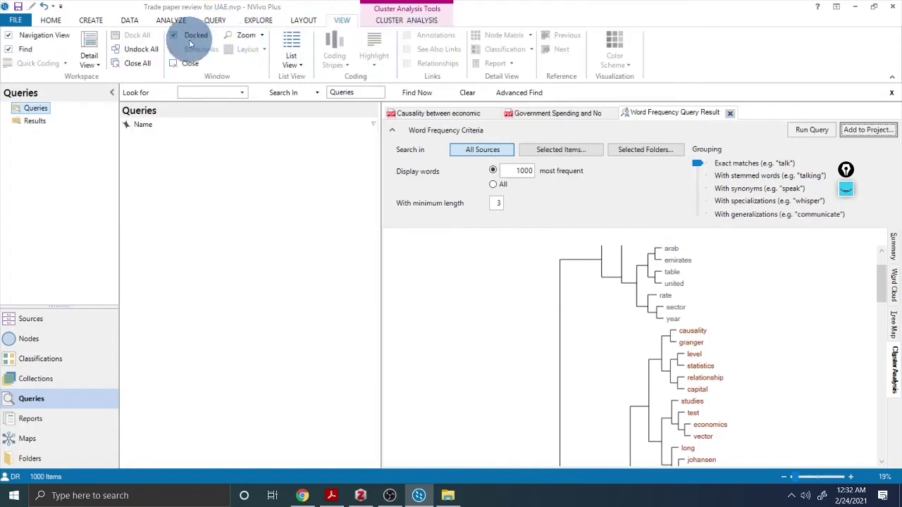
click(84, 24)
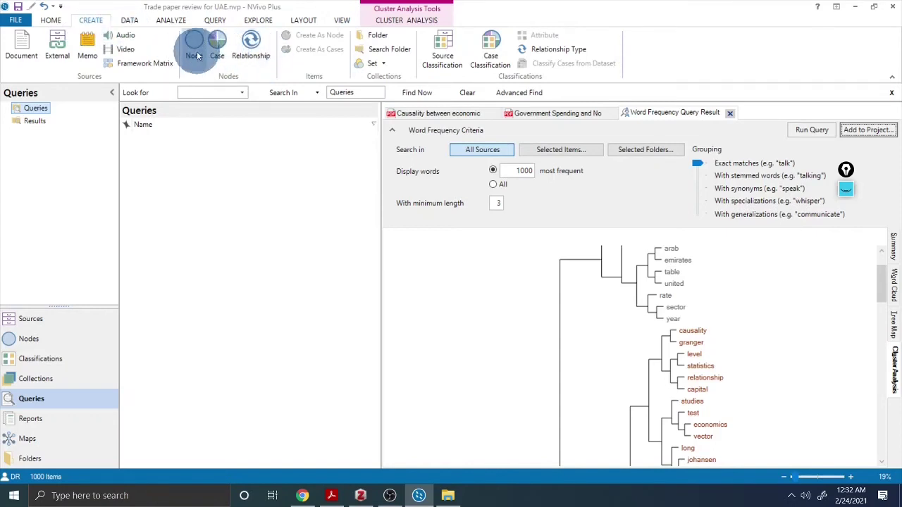
click(129, 21)
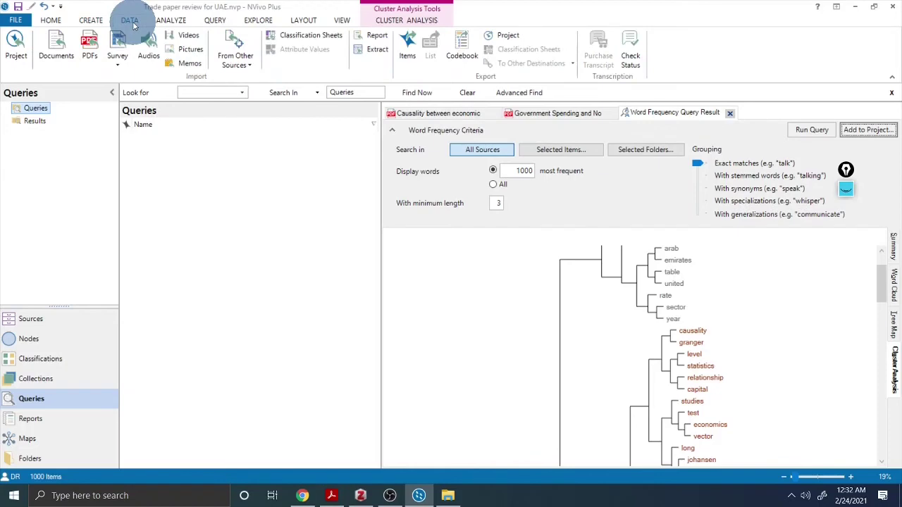
click(88, 44)
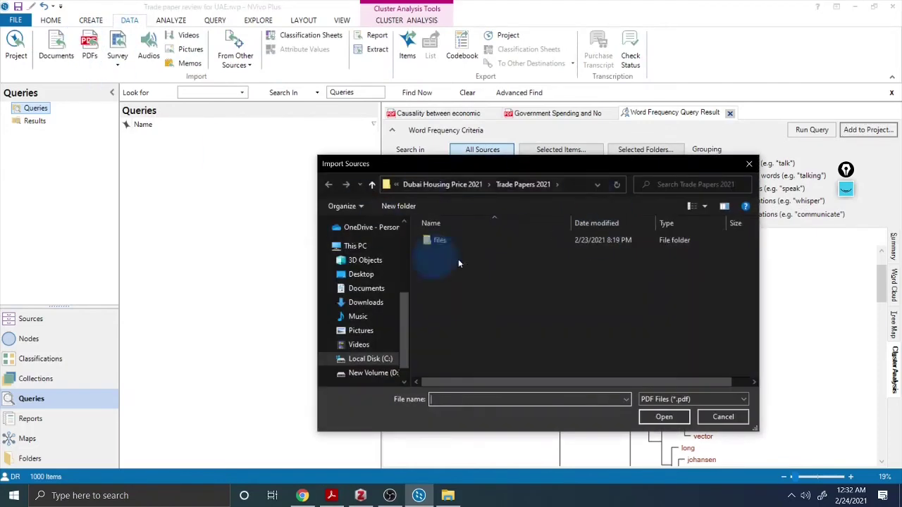
click(726, 416)
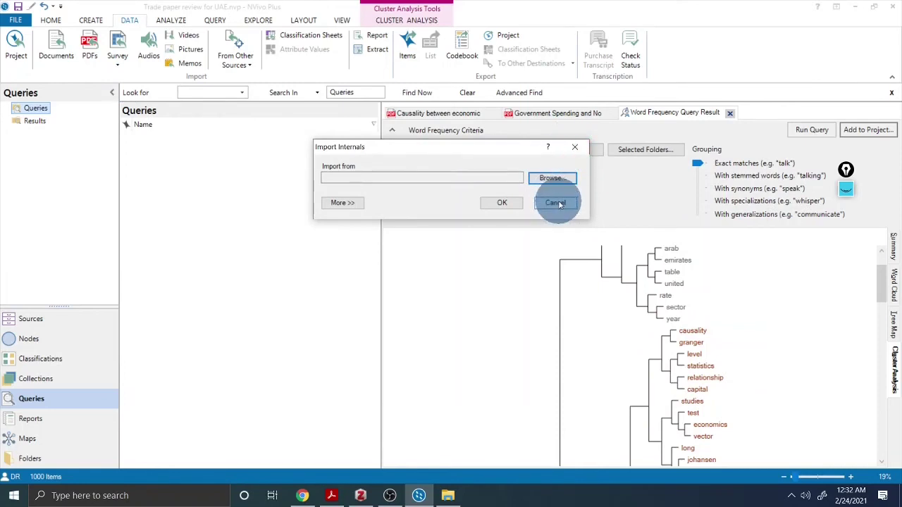
click(556, 203)
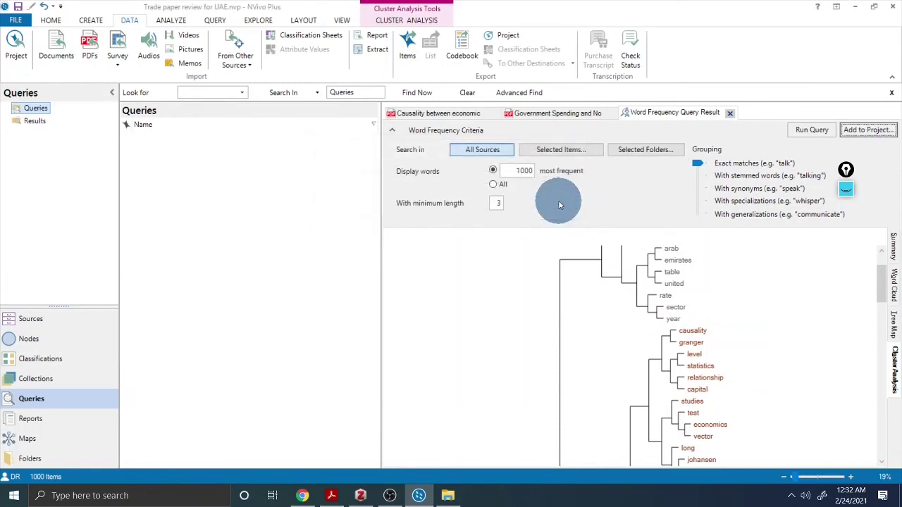
click(119, 65)
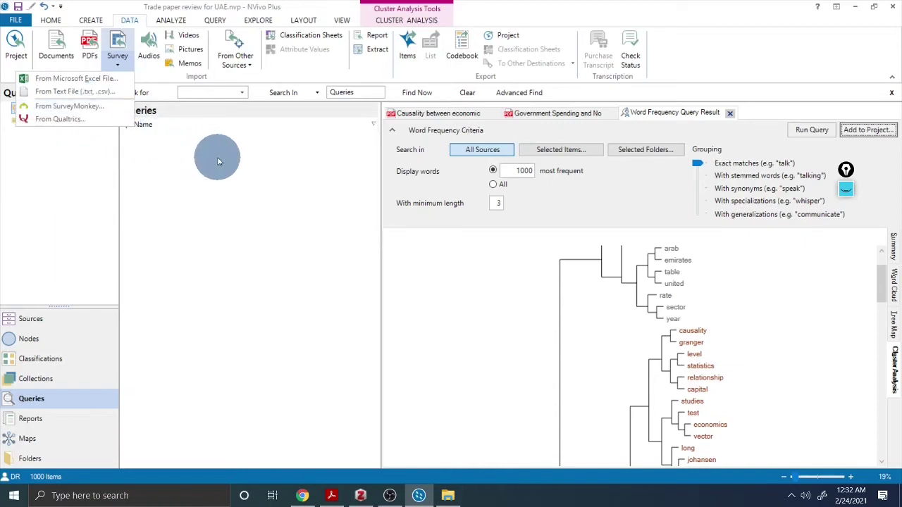
click(170, 20)
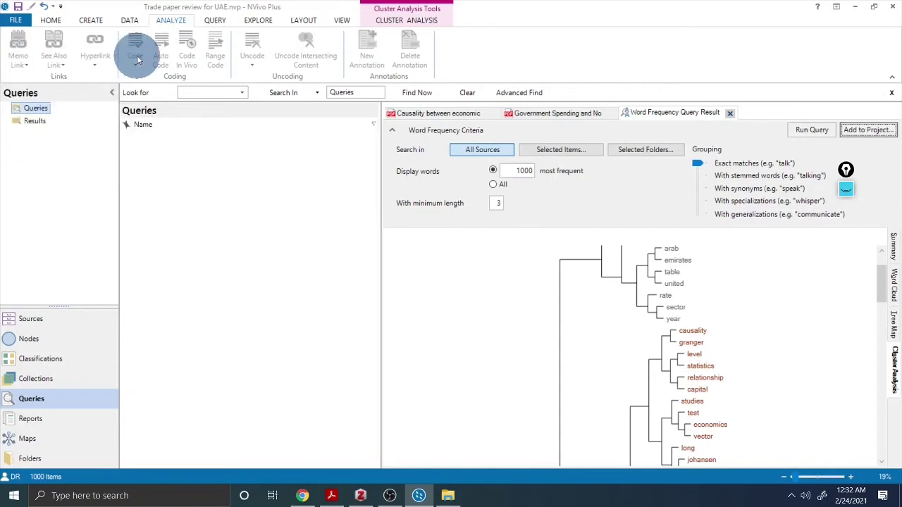
click(215, 19)
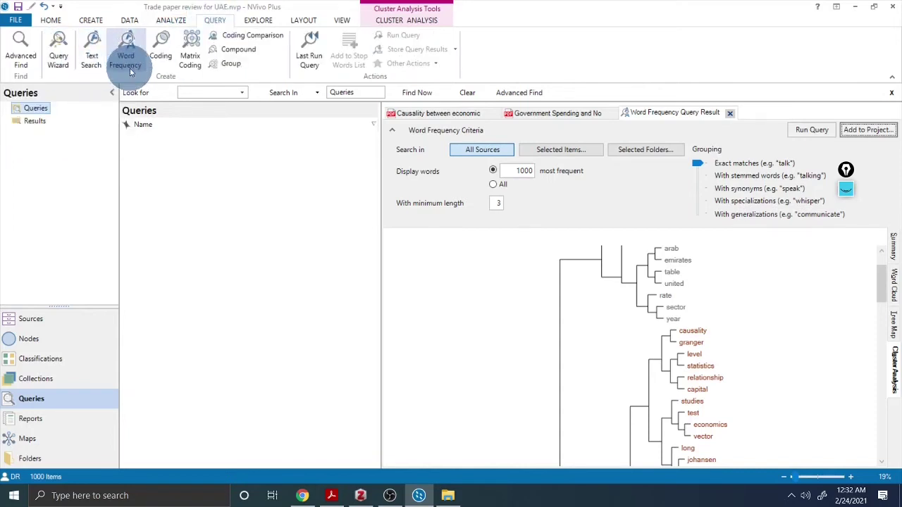
click(258, 21)
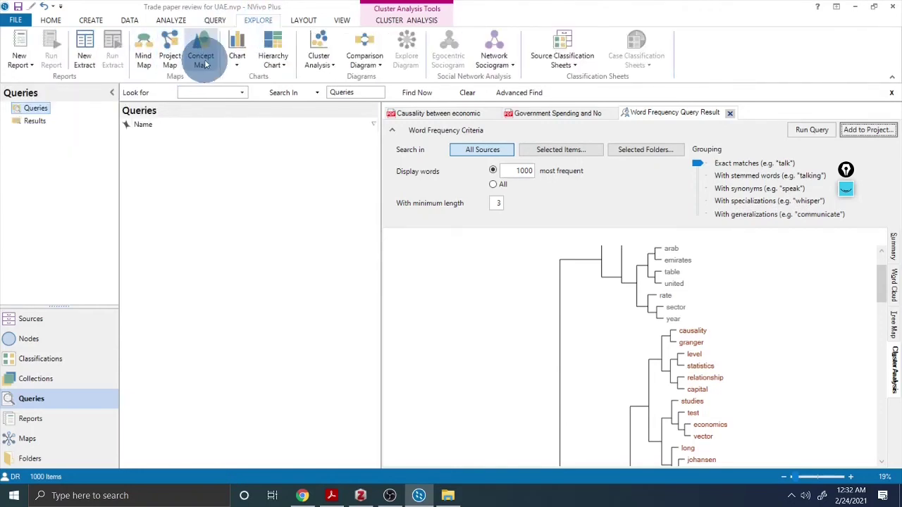
click(235, 60)
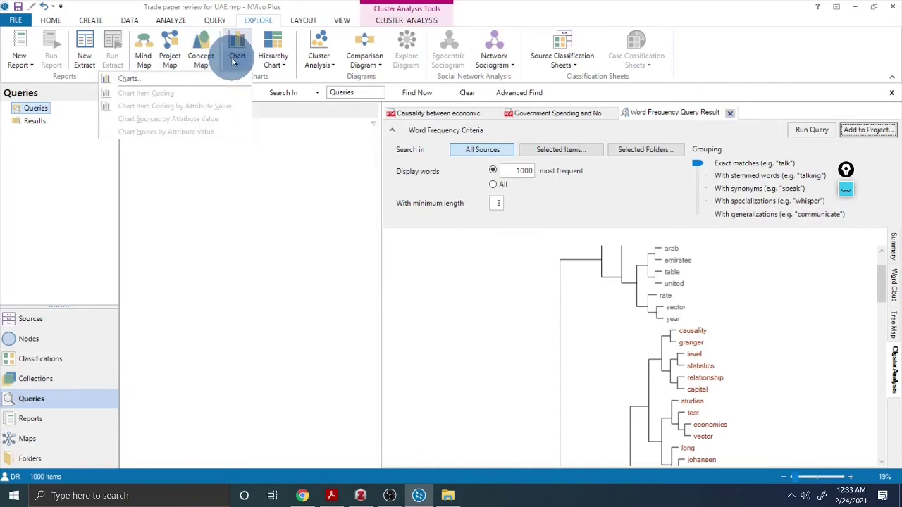
click(323, 62)
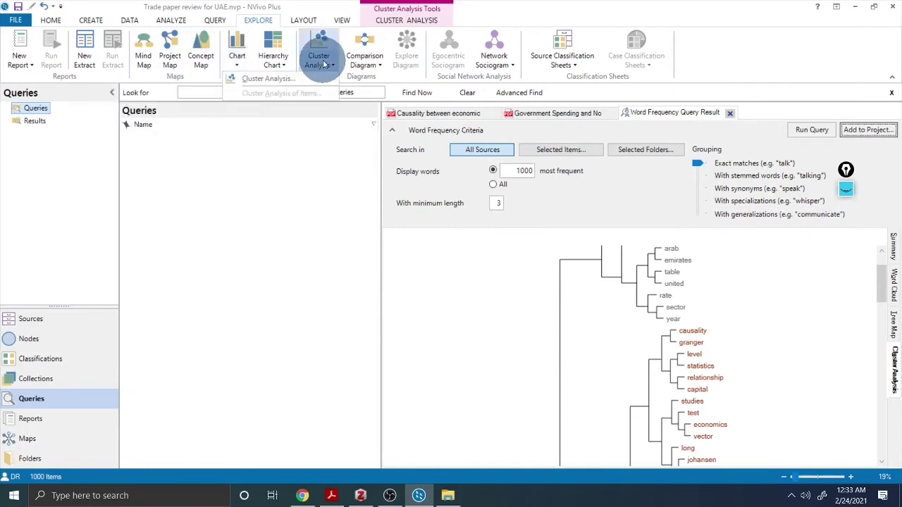
click(323, 62)
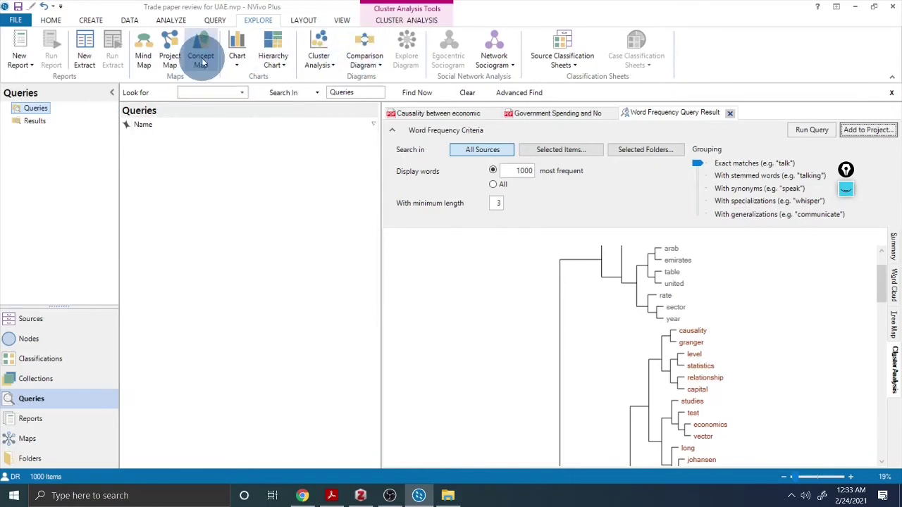
Step: Run a cluster analysis by word similarity on the economic growth, trade opnness and UAE GDP nodes
click(319, 63)
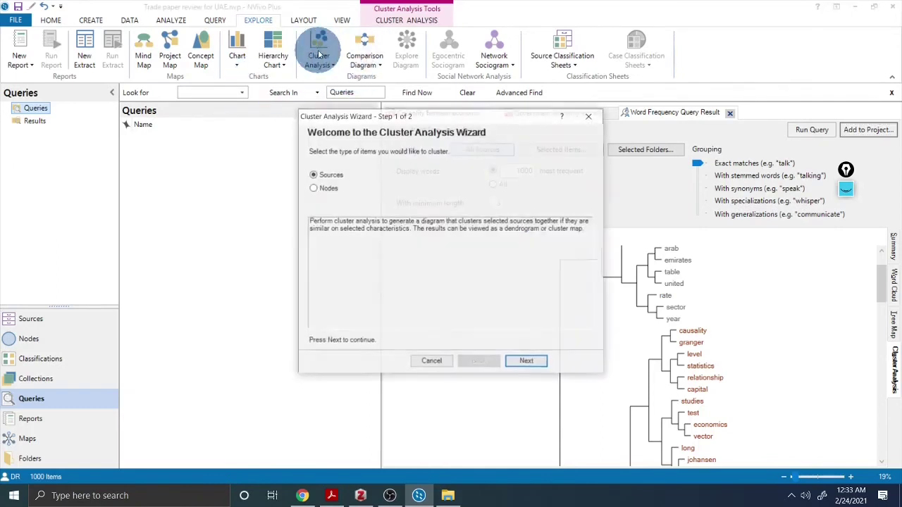
click(334, 190)
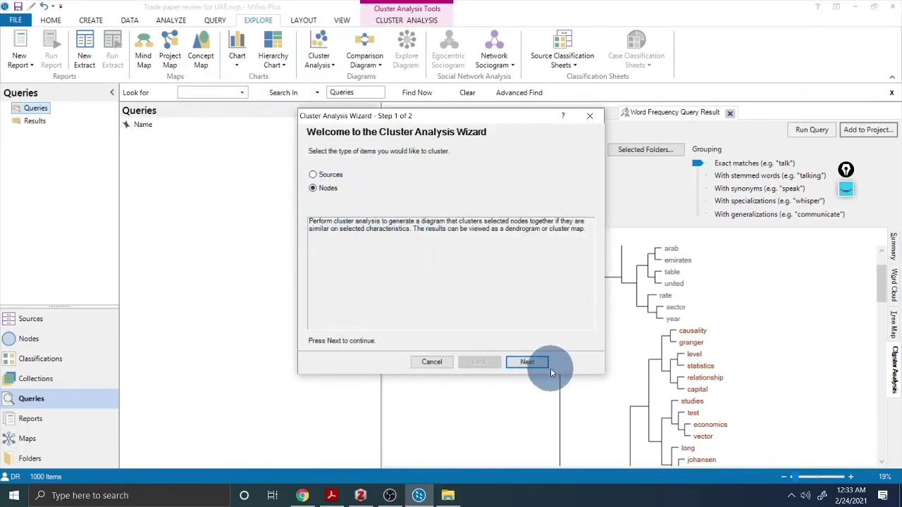
click(530, 362)
click(582, 171)
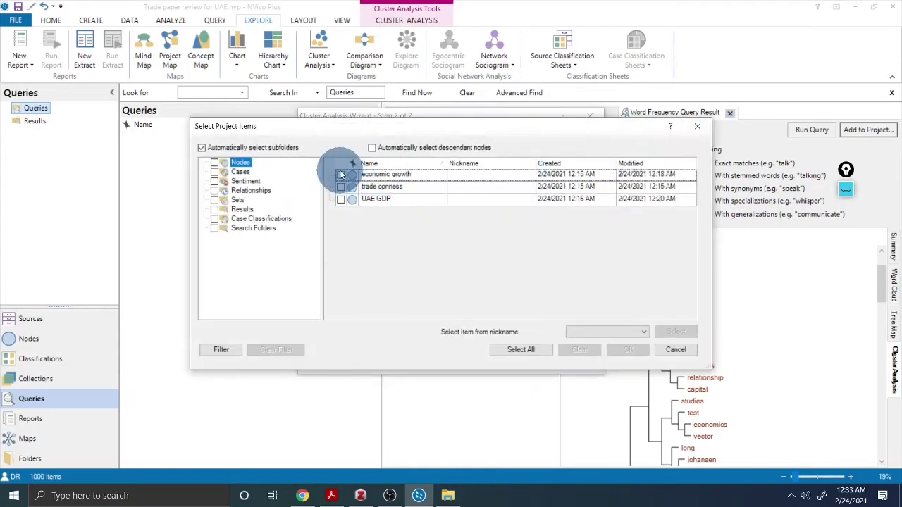
click(341, 175)
click(340, 187)
click(340, 199)
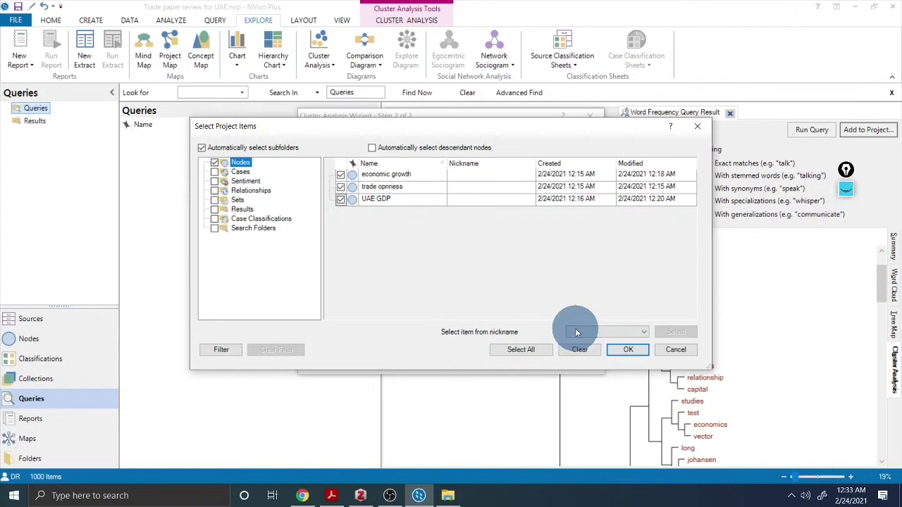
click(627, 350)
click(577, 362)
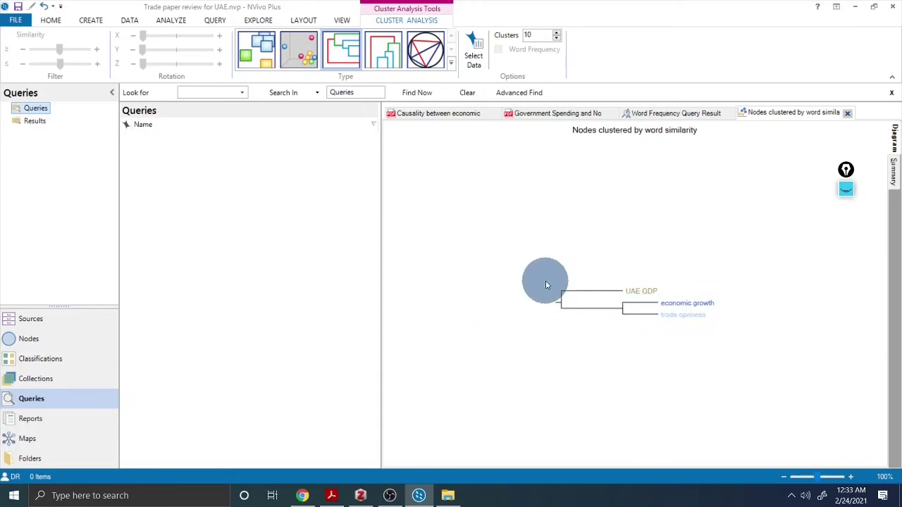
click(255, 21)
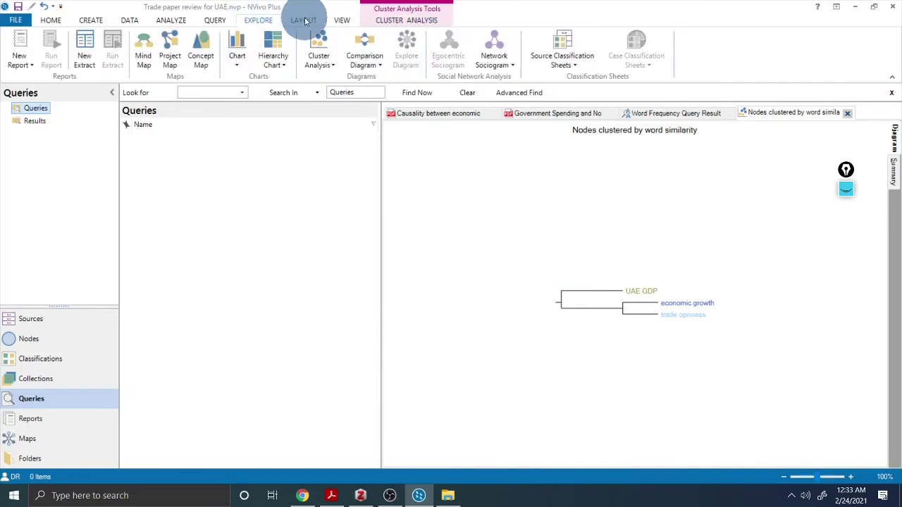
click(303, 21)
click(342, 21)
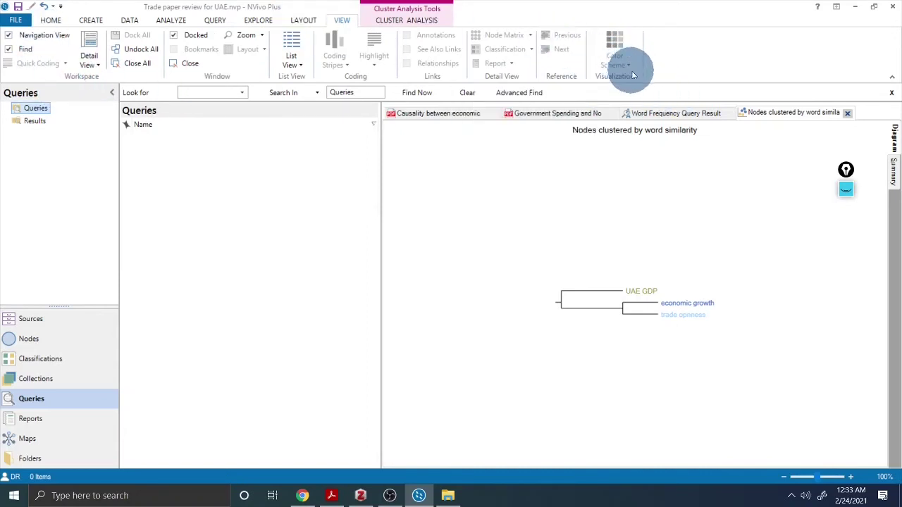
Step: Import the audio file "Happy Background Music no copyright sounds [NCS Collection] (1).mp3" from Downloads into the Internals folder
click(128, 21)
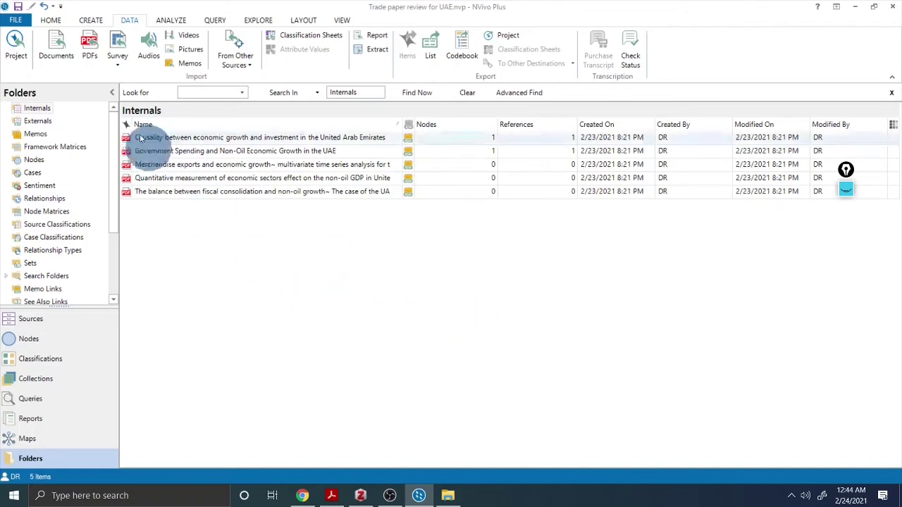
click(142, 68)
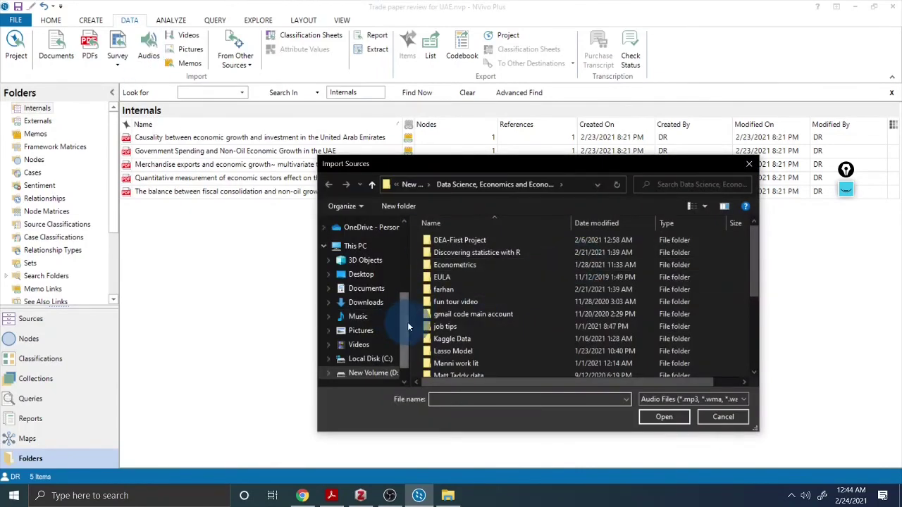
drag(407, 322, 399, 236)
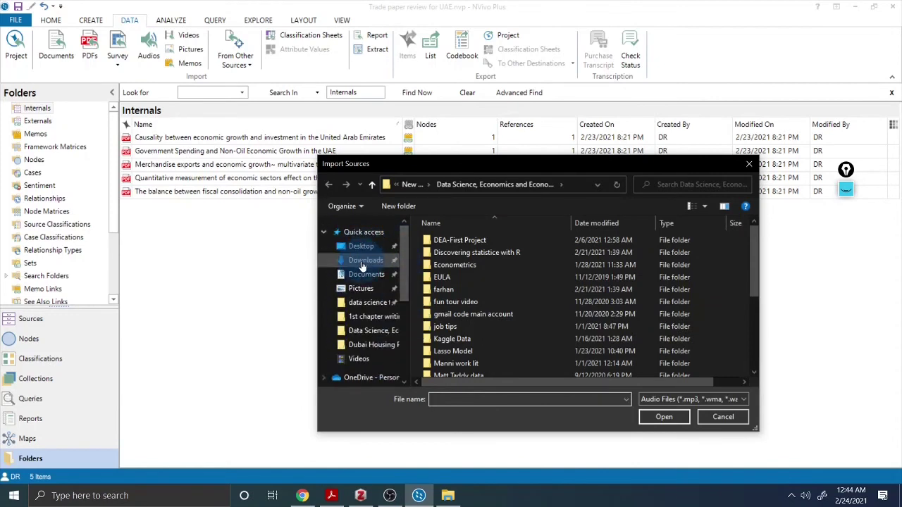
click(366, 260)
click(455, 255)
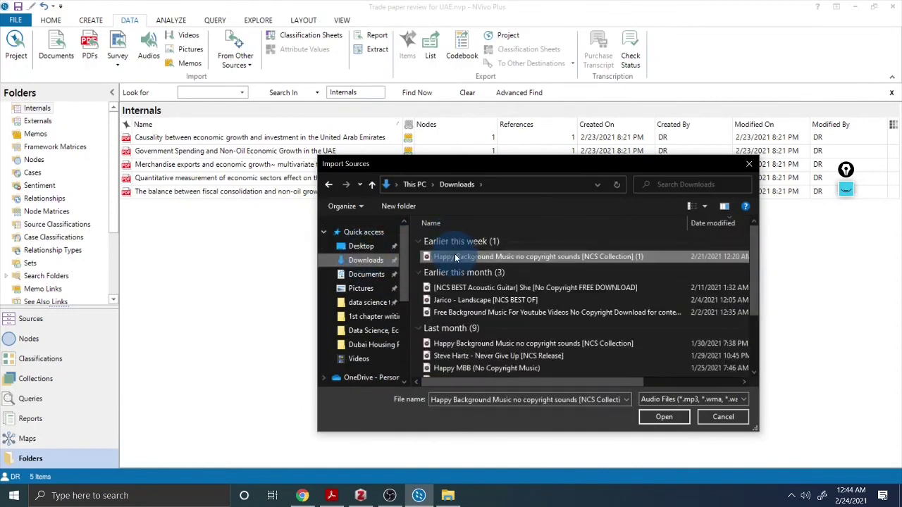
click(663, 415)
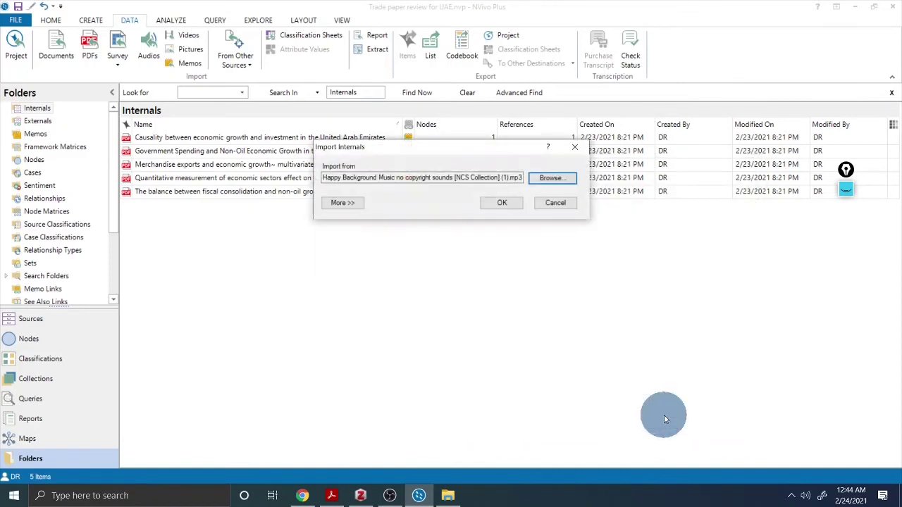
click(501, 202)
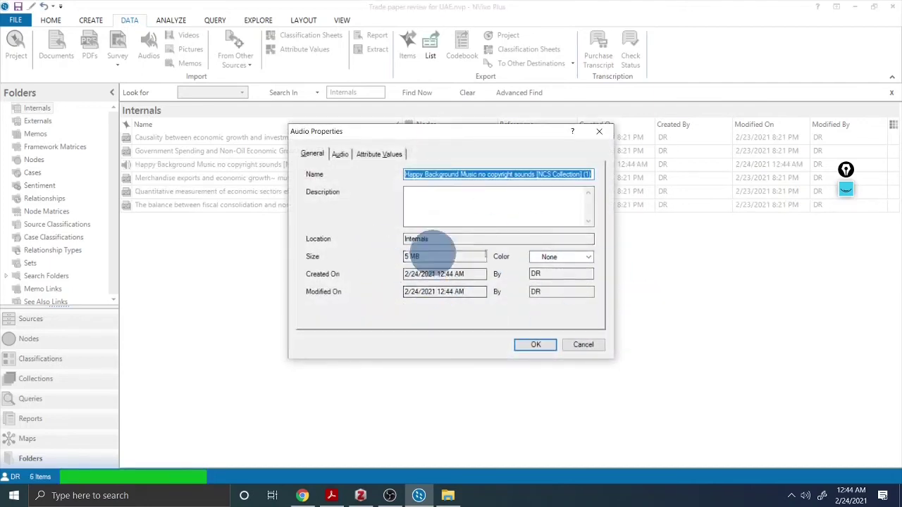
Step: Review the imported audio's media, attribute and general properties and accept them without changes
click(339, 155)
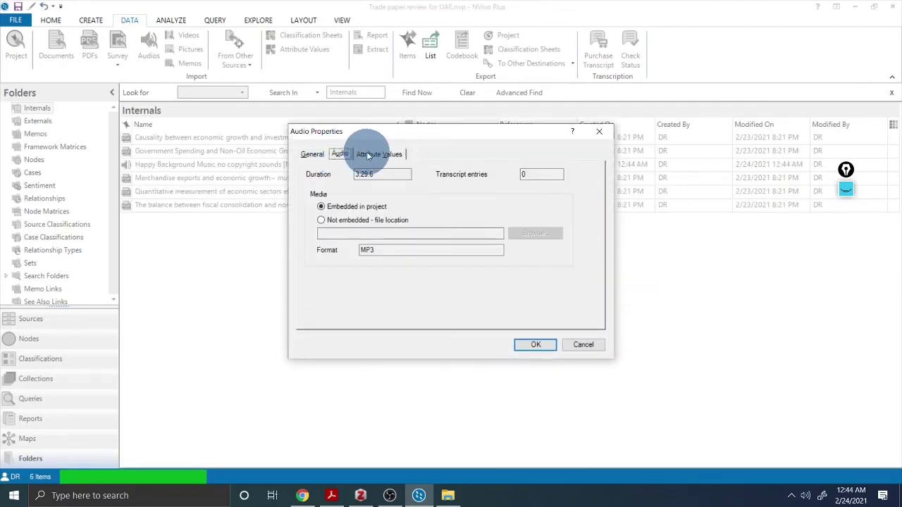
click(377, 154)
click(312, 153)
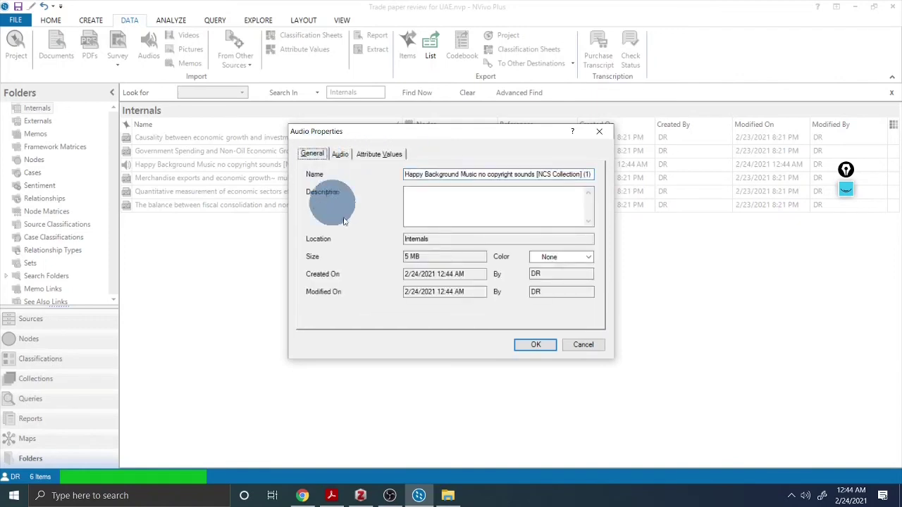
click(534, 345)
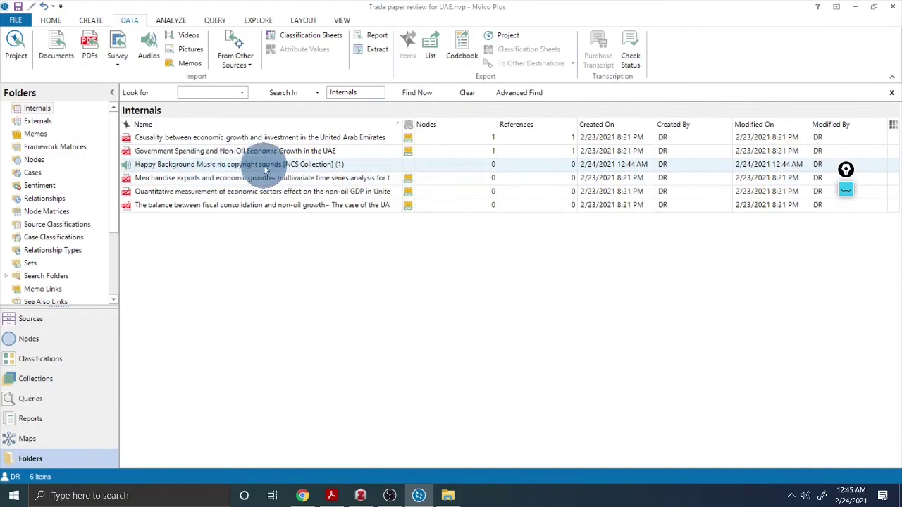
Step: Open the imported background music audio and make its transcript editable
click(160, 166)
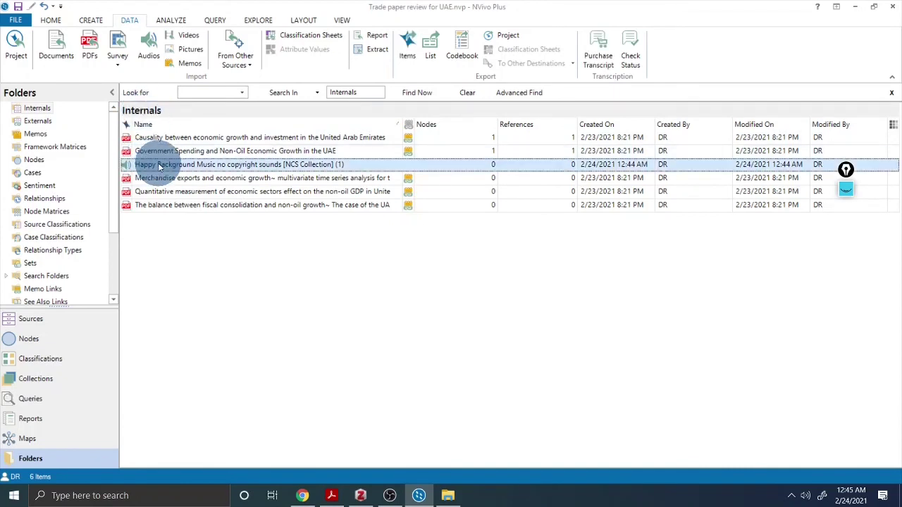
right_click(160, 166)
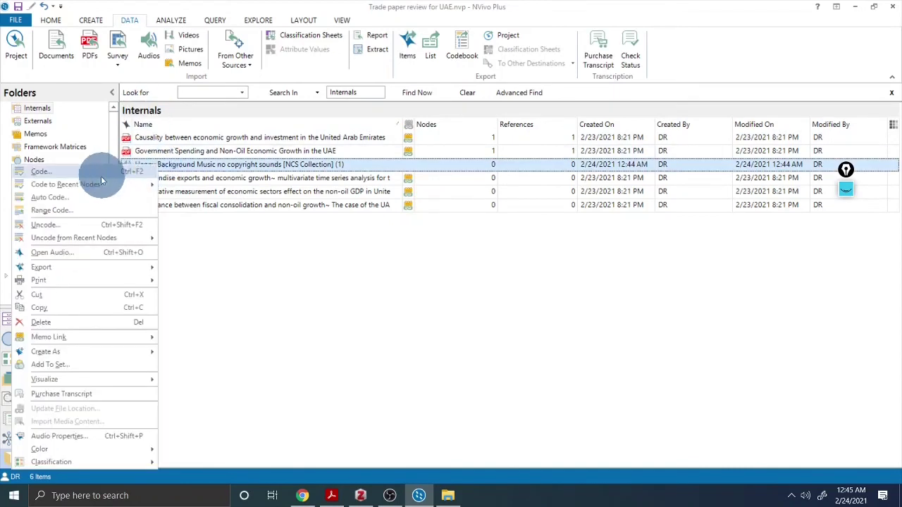
click(72, 253)
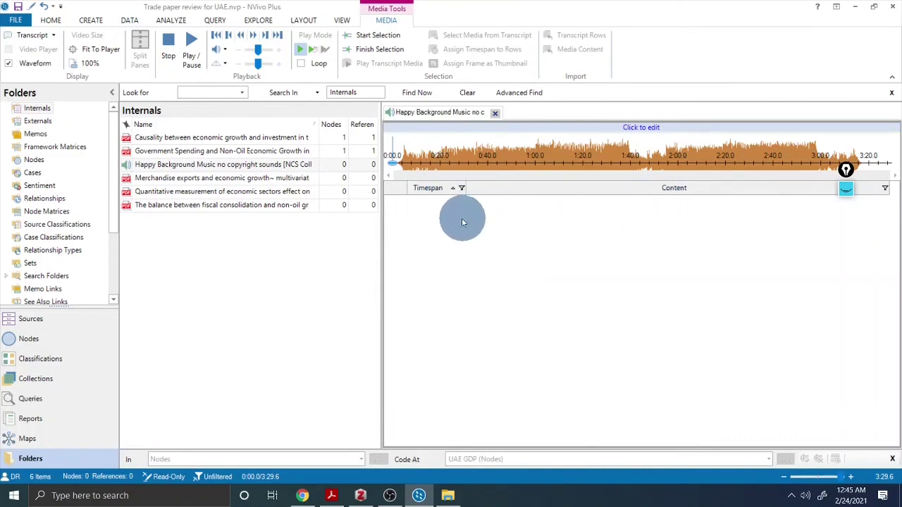
drag(452, 191, 670, 191)
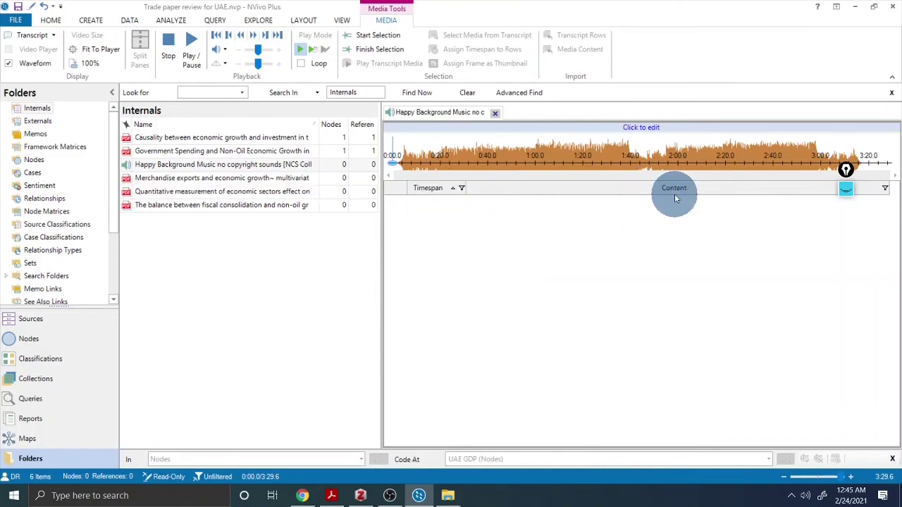
click(640, 127)
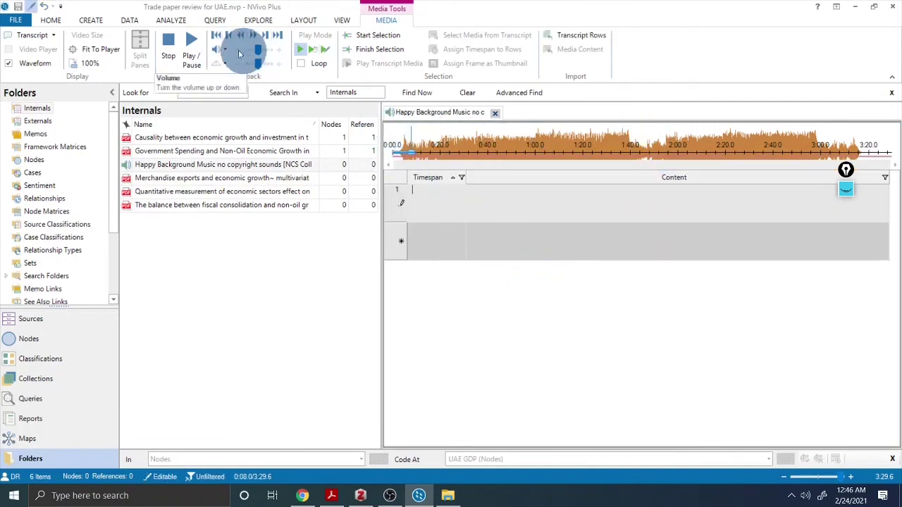
Step: Play a short stretch of the audio, pause it and look at the transcript display options
click(194, 59)
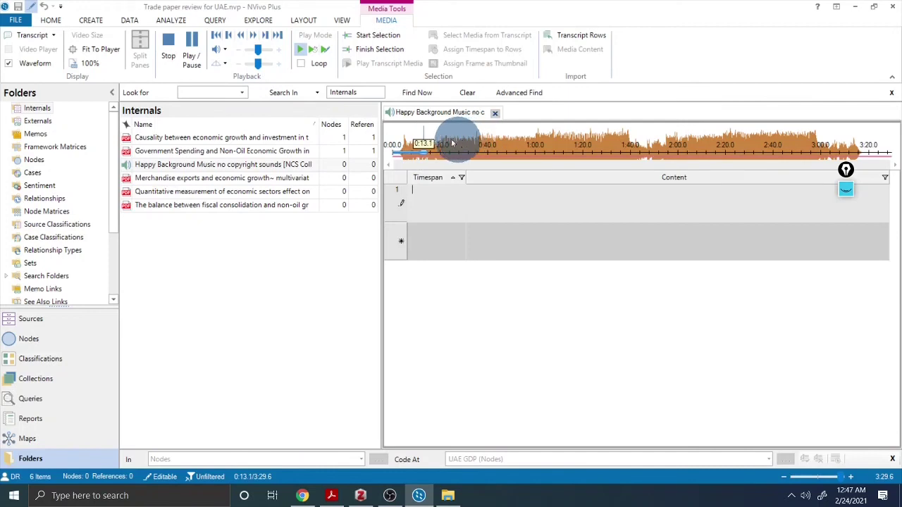
click(186, 59)
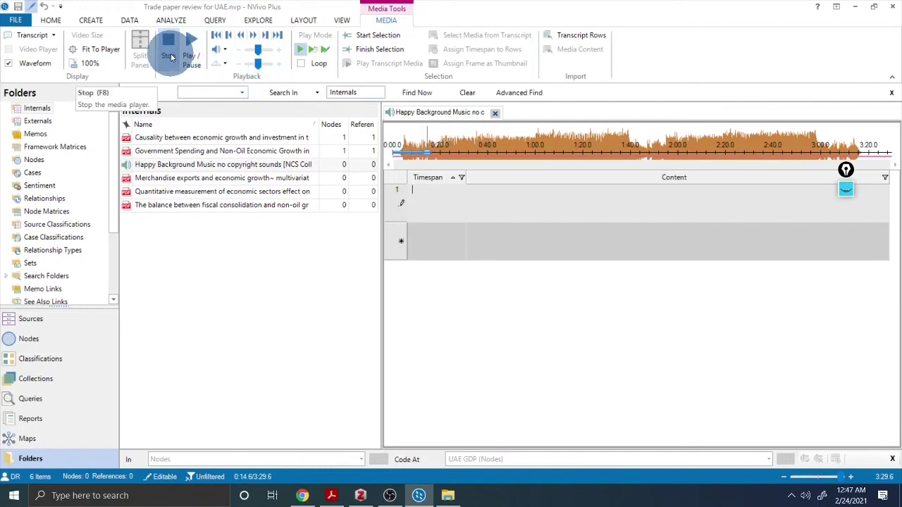
click(34, 36)
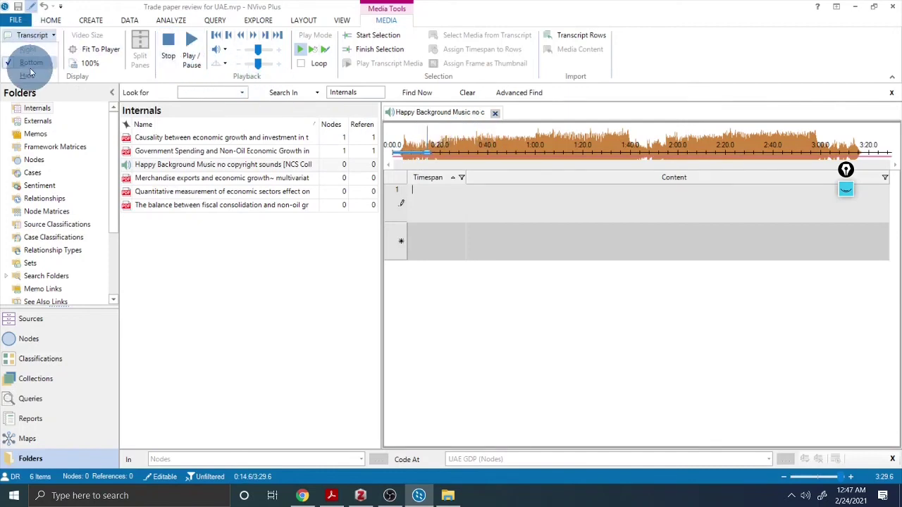
Step: Try to enter "trade and growth" as the first transcript row's timespan and briefly play more of the audio
click(424, 192)
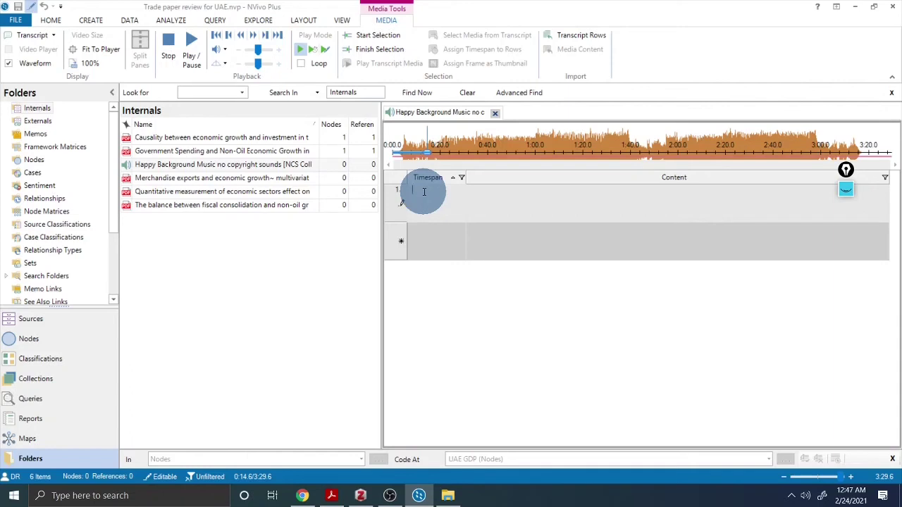
text(tt)
key(BackSpace)
key(BackSpace)
key(BackSpace)
text(trade and growth)
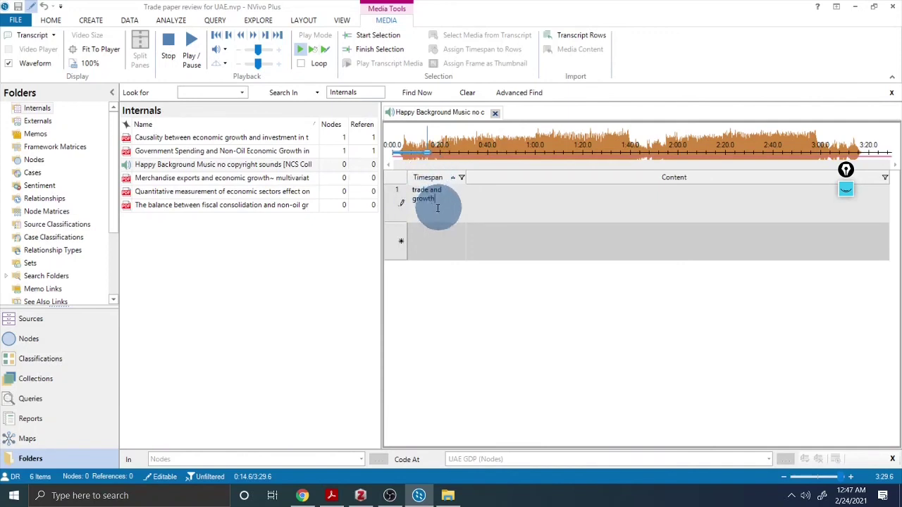
click(193, 48)
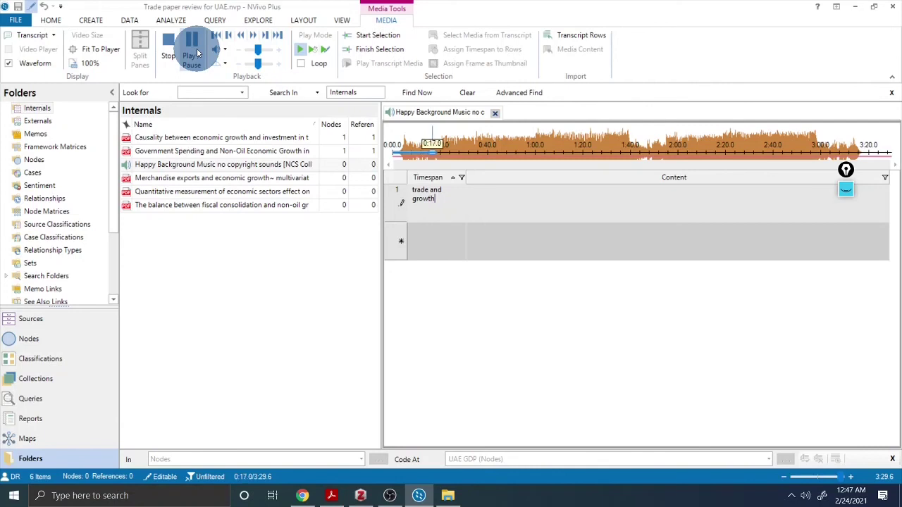
click(182, 54)
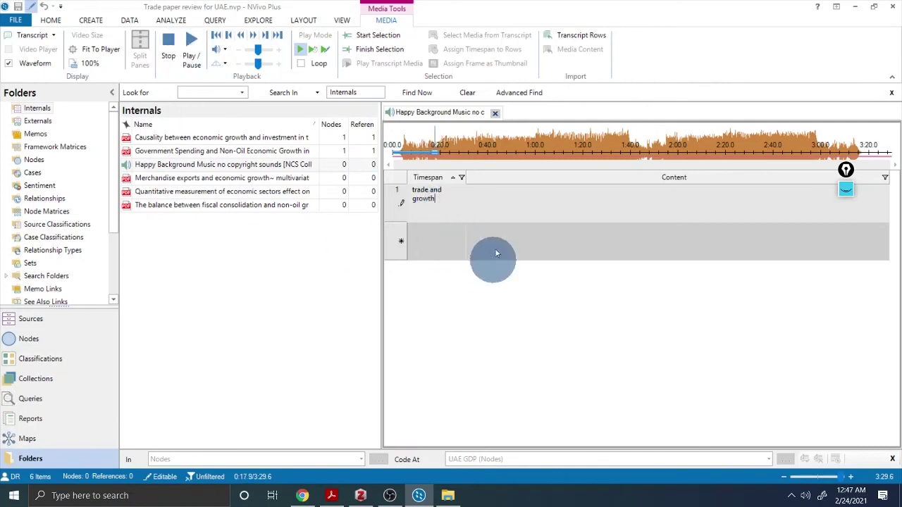
click(455, 181)
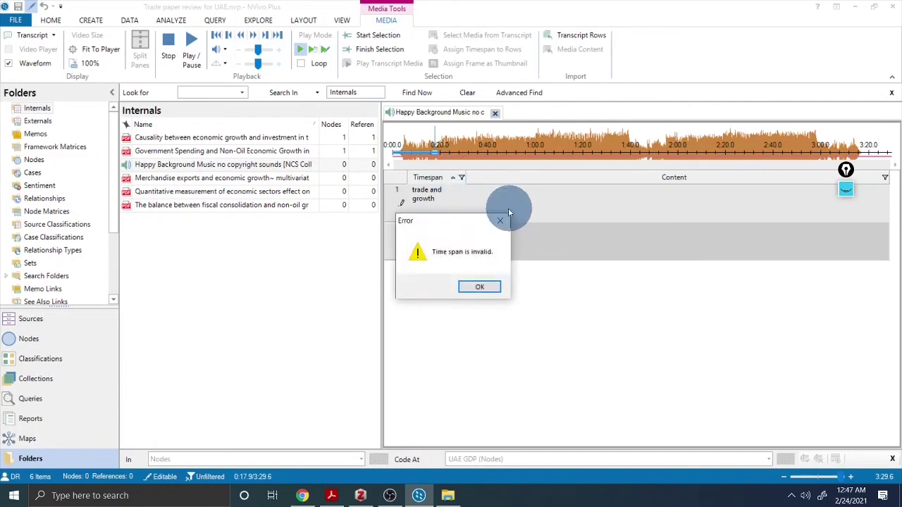
click(501, 222)
click(482, 185)
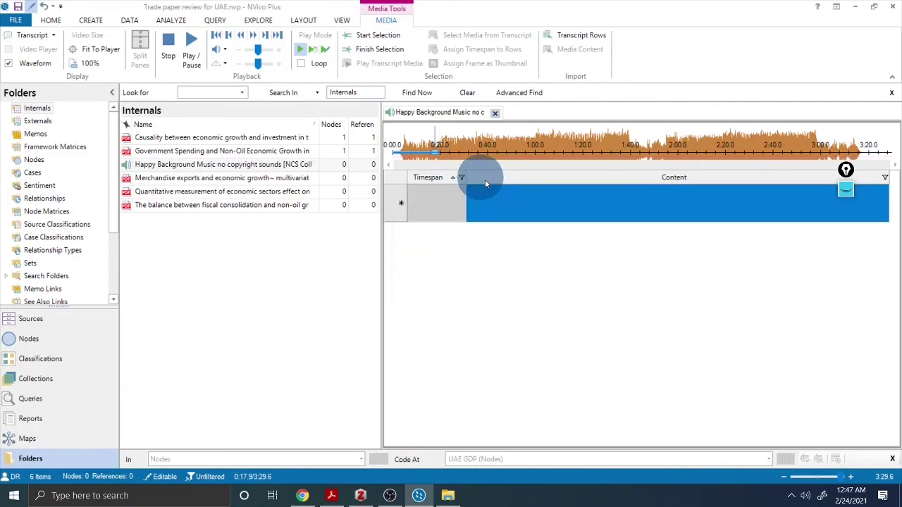
Step: Rewind the background music audio to its start and keep the transcript displayed at the bottom
click(486, 190)
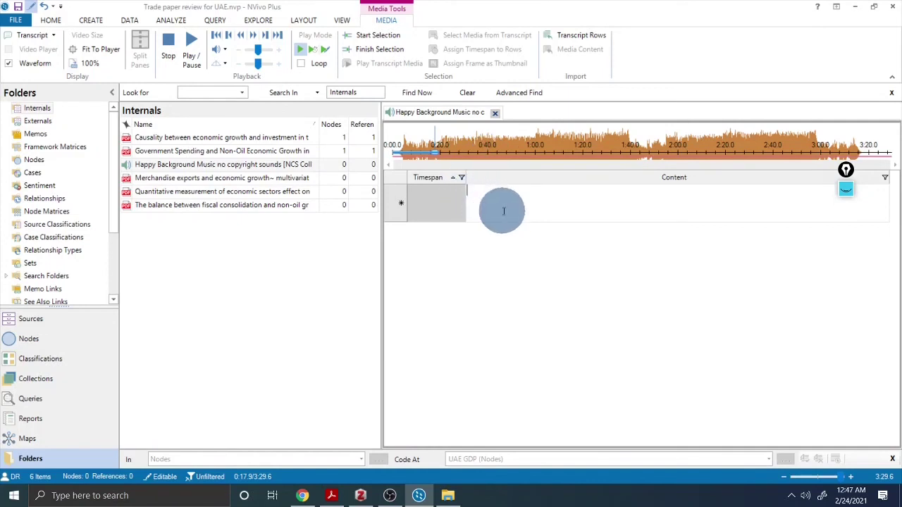
click(439, 206)
click(429, 154)
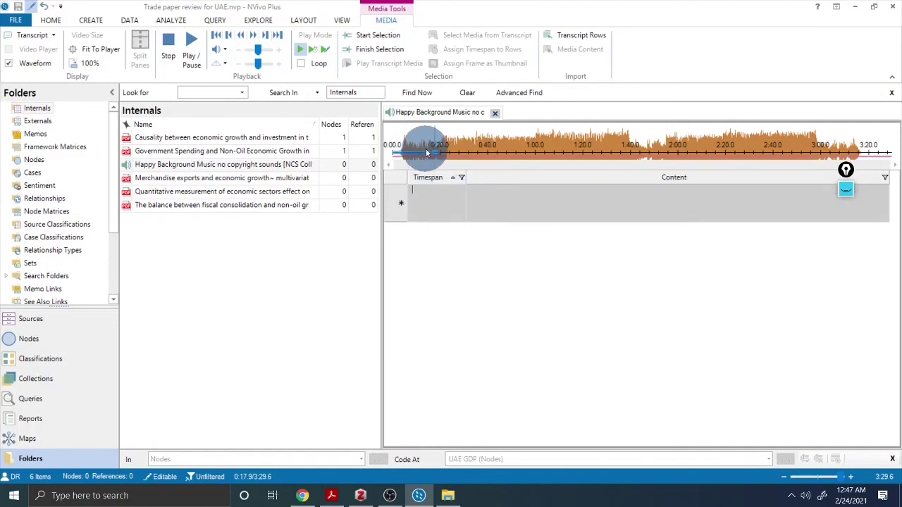
drag(429, 154, 420, 168)
click(423, 202)
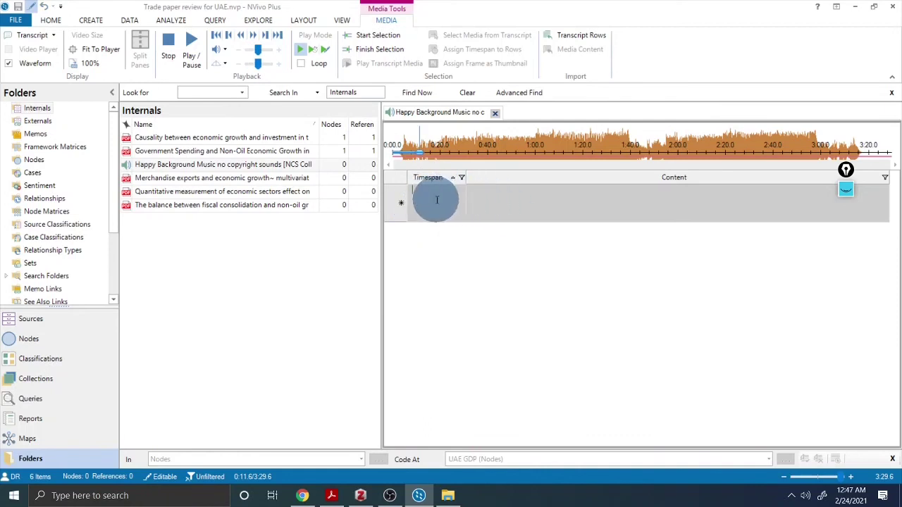
right_click(436, 203)
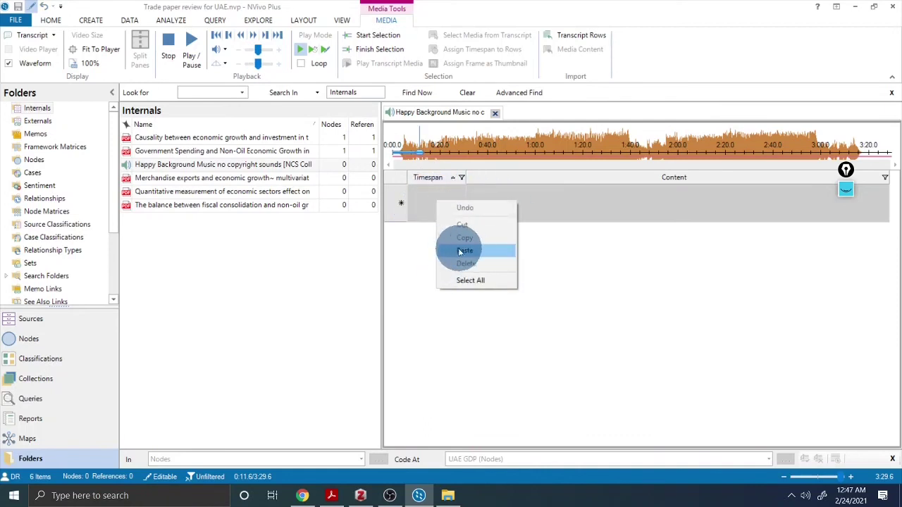
click(692, 264)
click(422, 154)
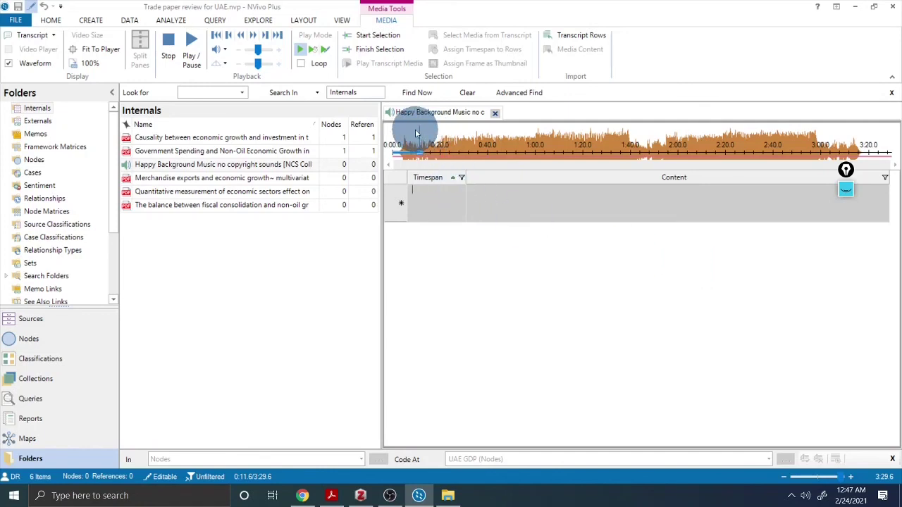
click(386, 147)
click(409, 201)
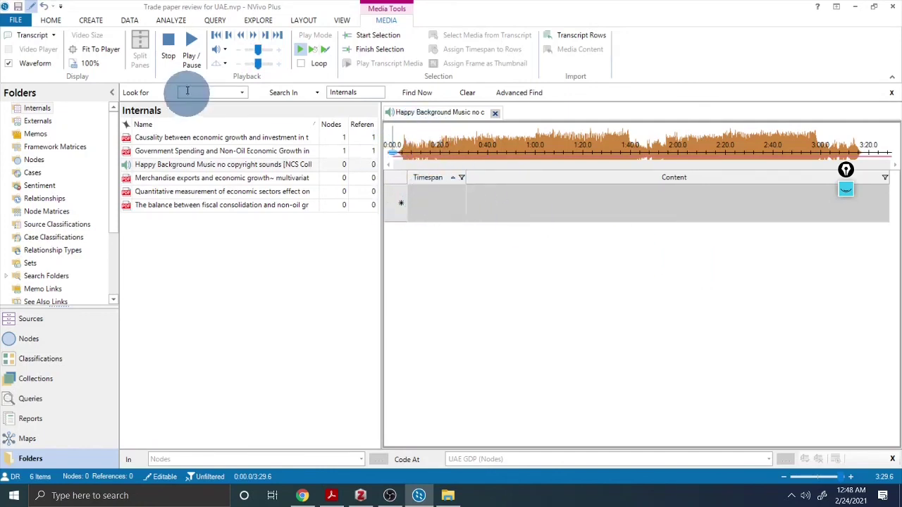
click(33, 34)
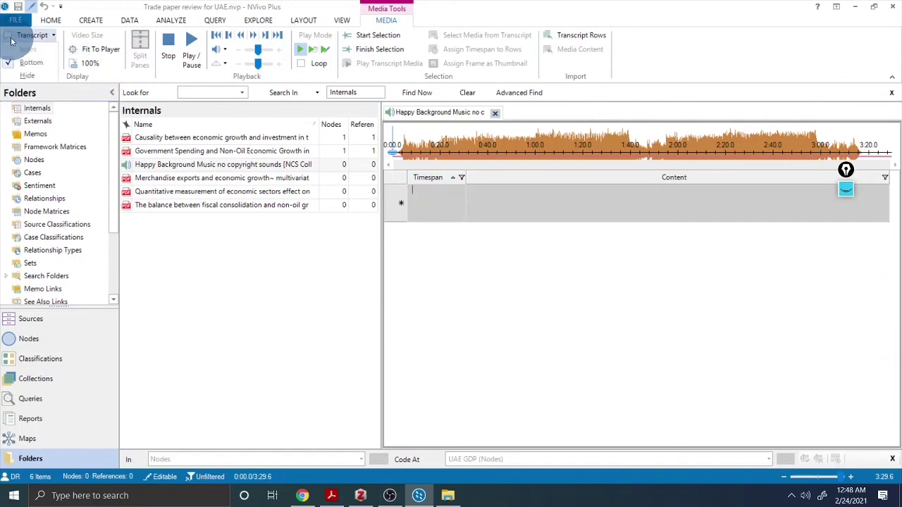
click(23, 63)
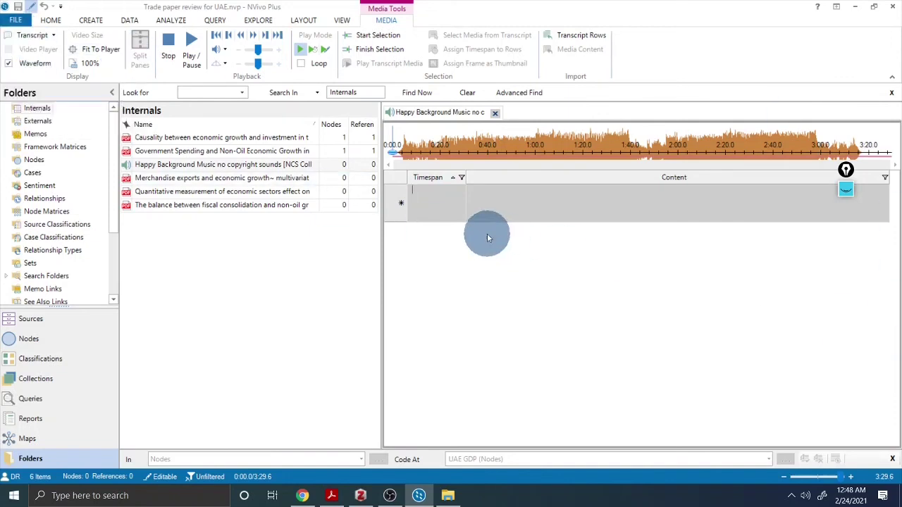
Step: Try to enter "trade" as the timespan of the first transcript row
click(417, 196)
text(0ra)
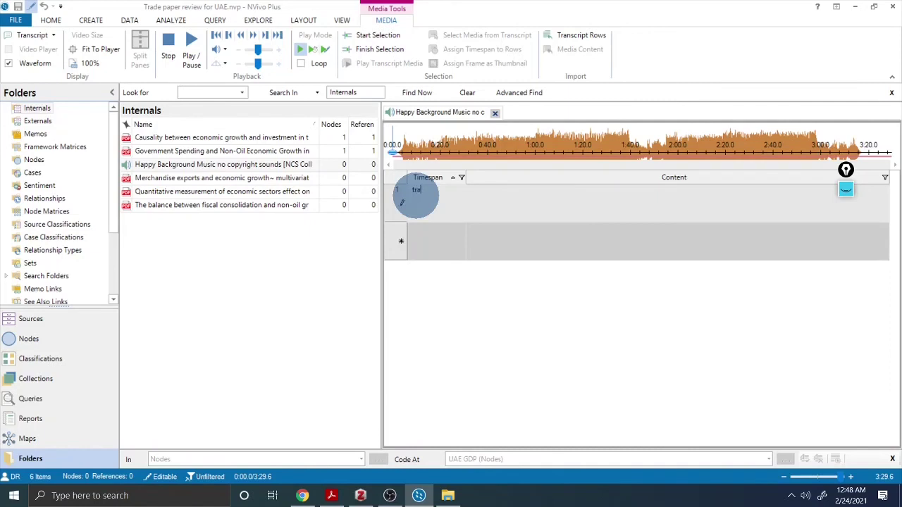
text(de)
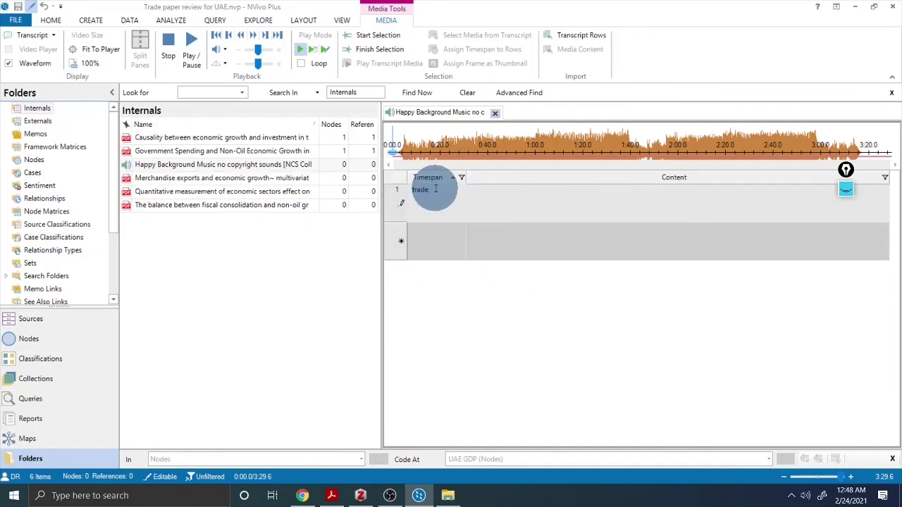
drag(435, 188, 402, 188)
right_click(413, 192)
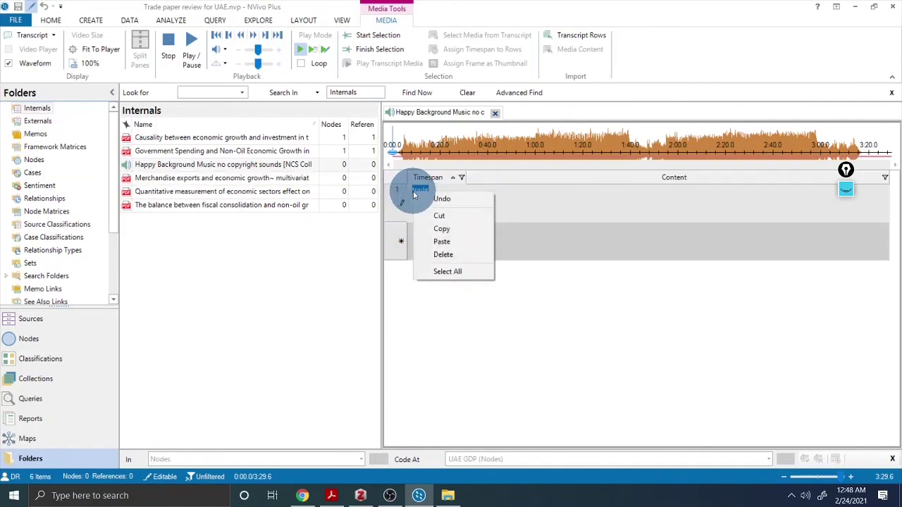
click(618, 339)
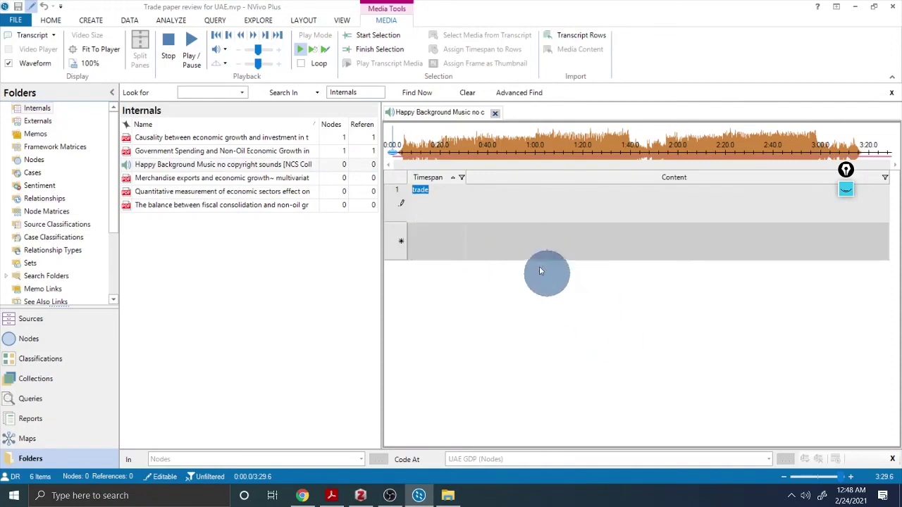
click(445, 197)
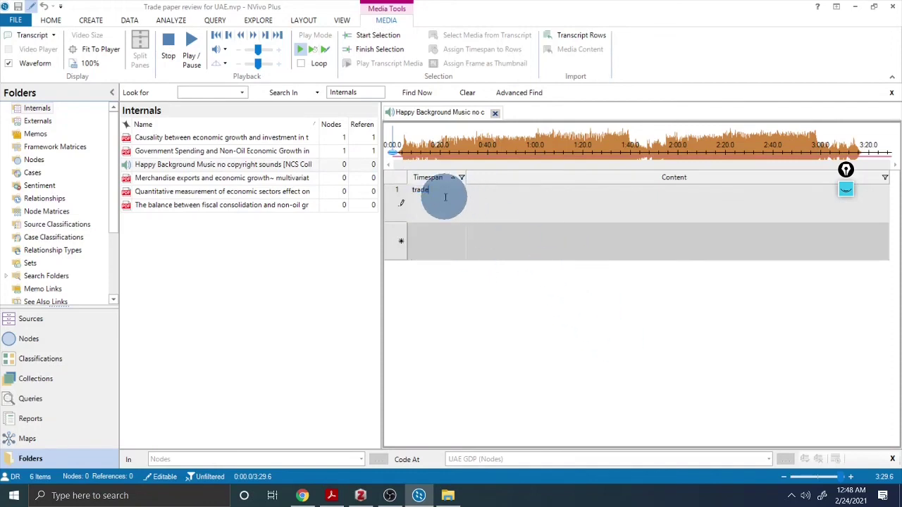
click(400, 206)
key(Return)
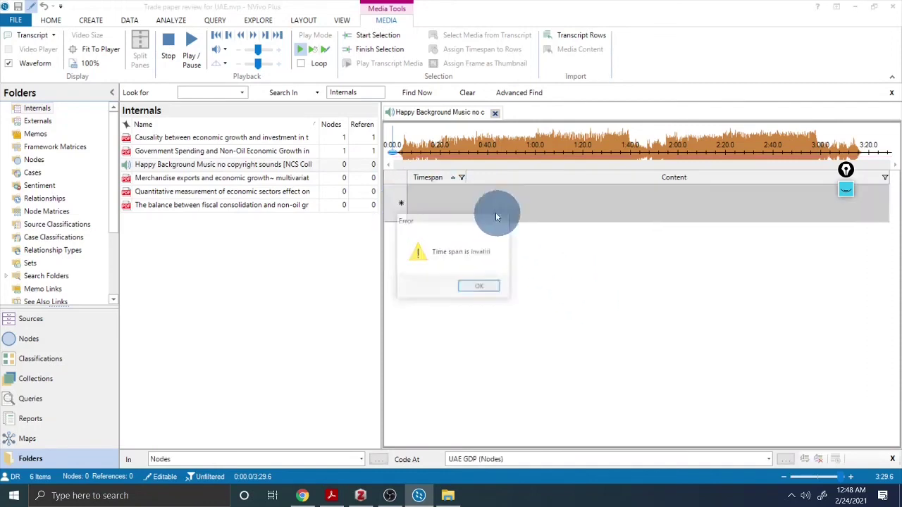
Step: Insert a new empty row into the audio's transcript
right_click(436, 197)
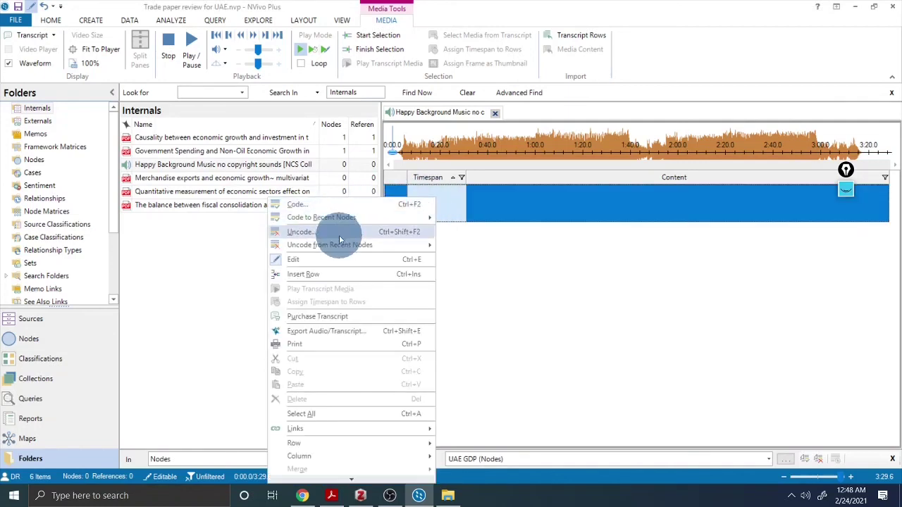
click(322, 275)
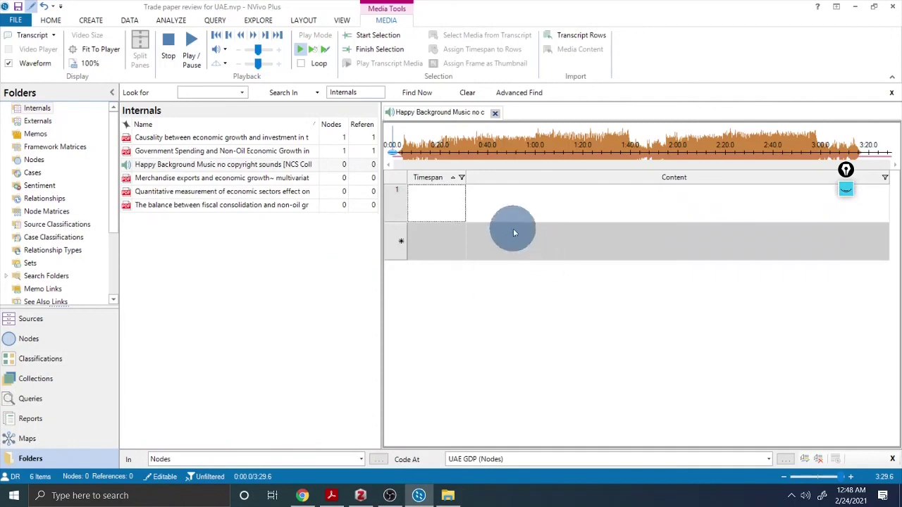
click(540, 288)
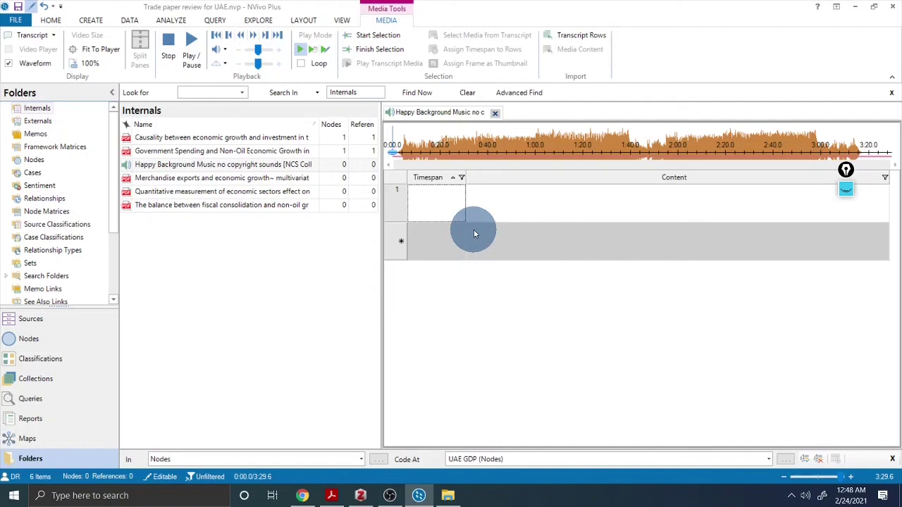
Step: Review the export options for the audio and its transcript and close them without exporting
click(445, 221)
right_click(445, 221)
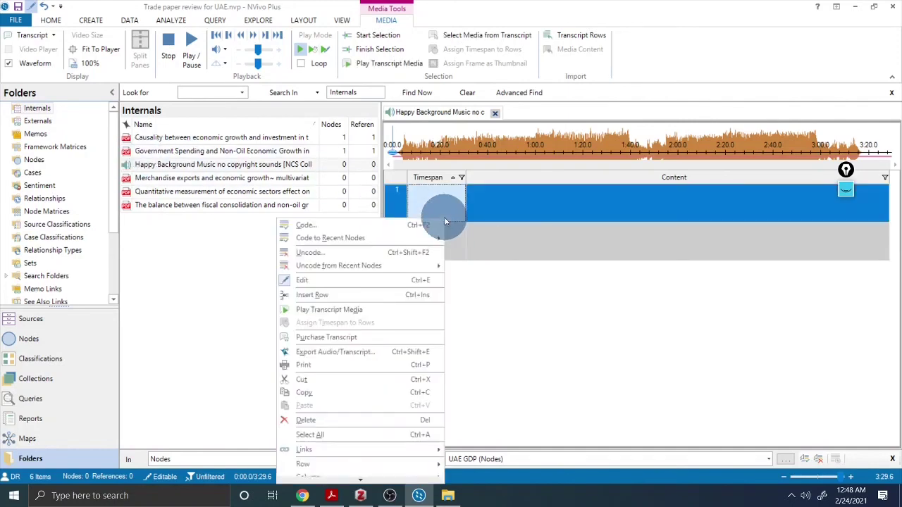
click(334, 352)
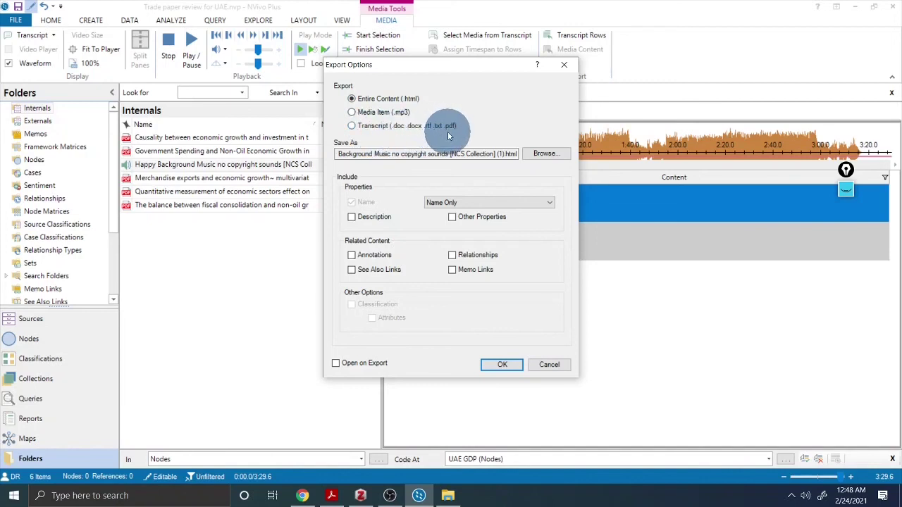
click(559, 366)
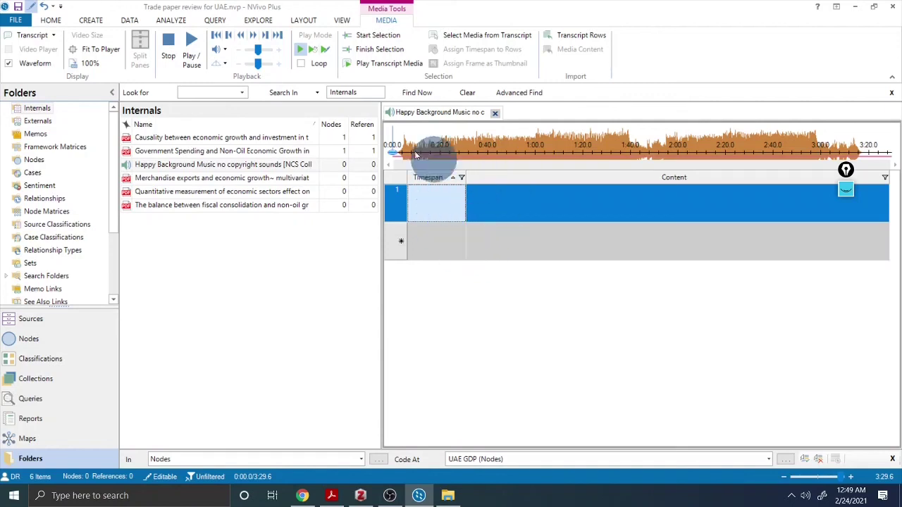
drag(431, 157, 485, 164)
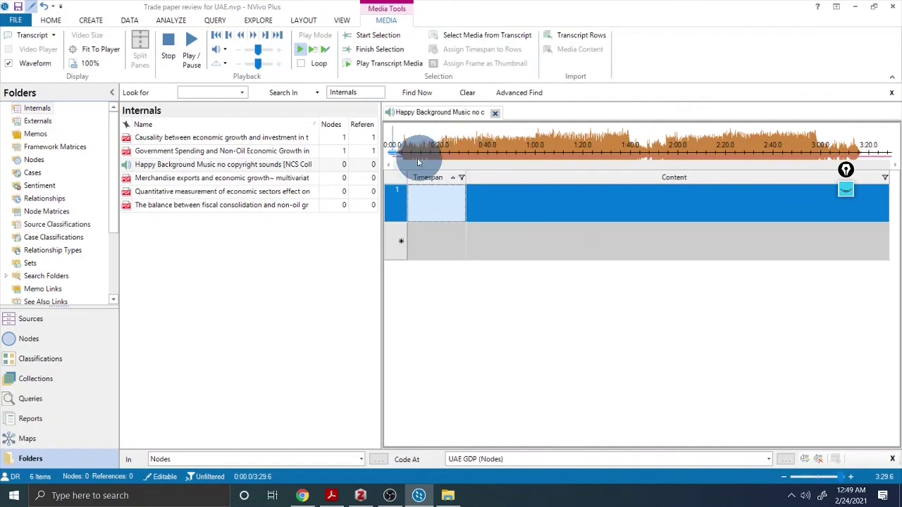